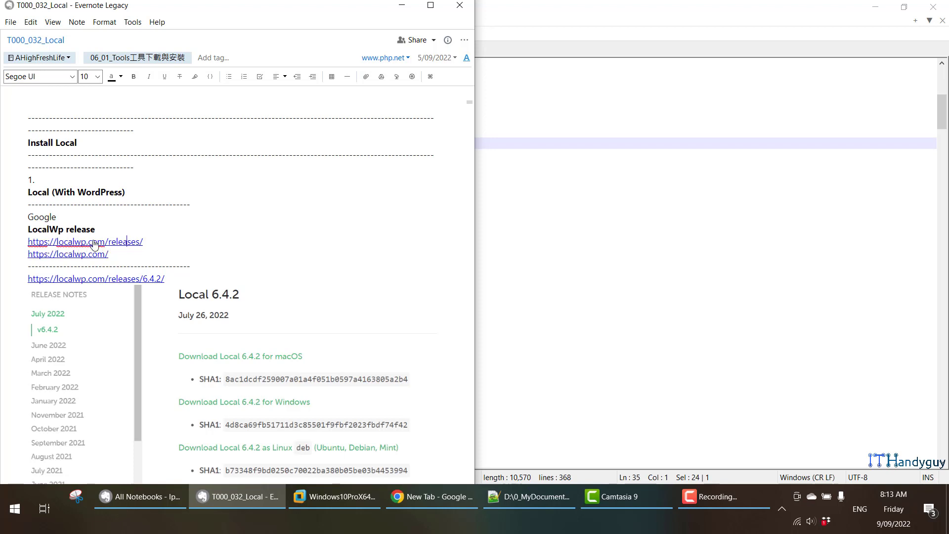
Open the localwp.com/releases link from the note, view the Local 6.4.2 downloads, and dock the browser window beside the note.
left_click(122, 245)
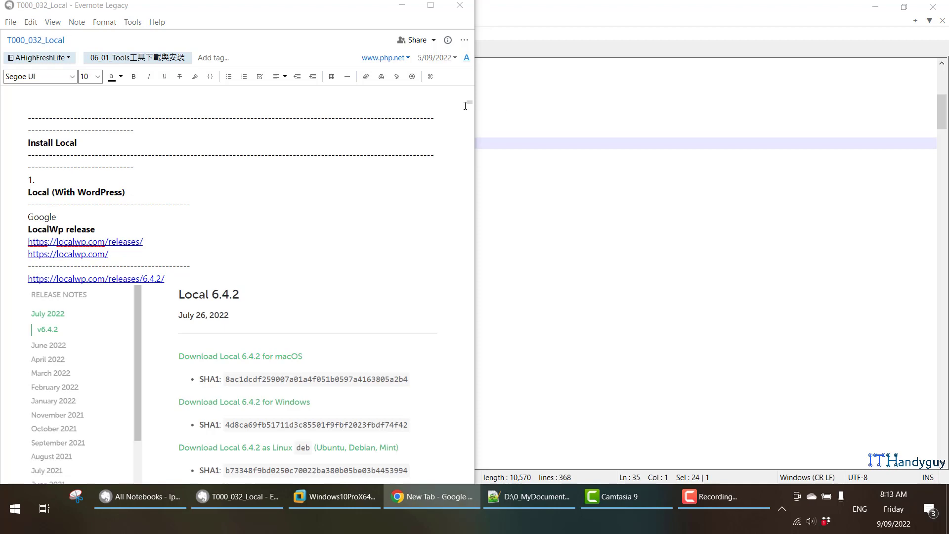
left_click(798, 99)
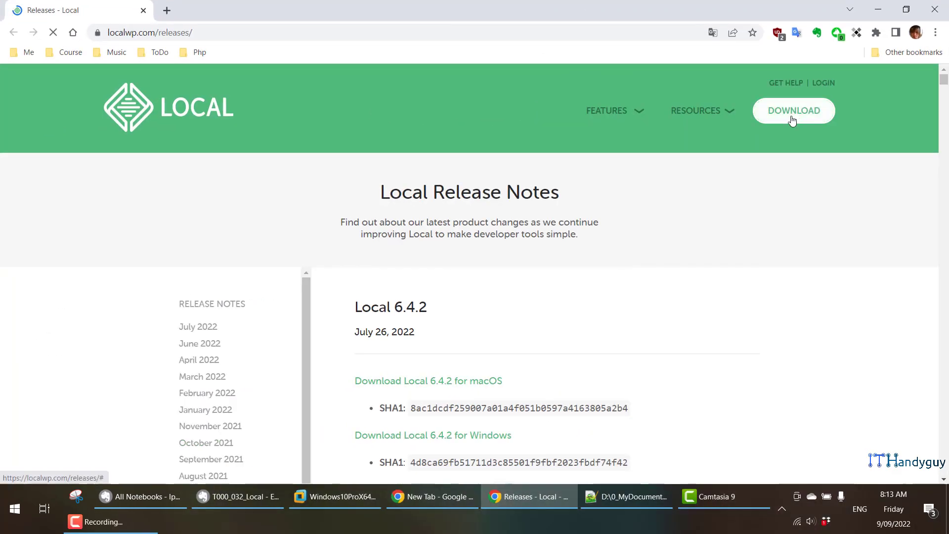
scroll(479, 239, "down", 6)
scroll(453, 227, "up", 2)
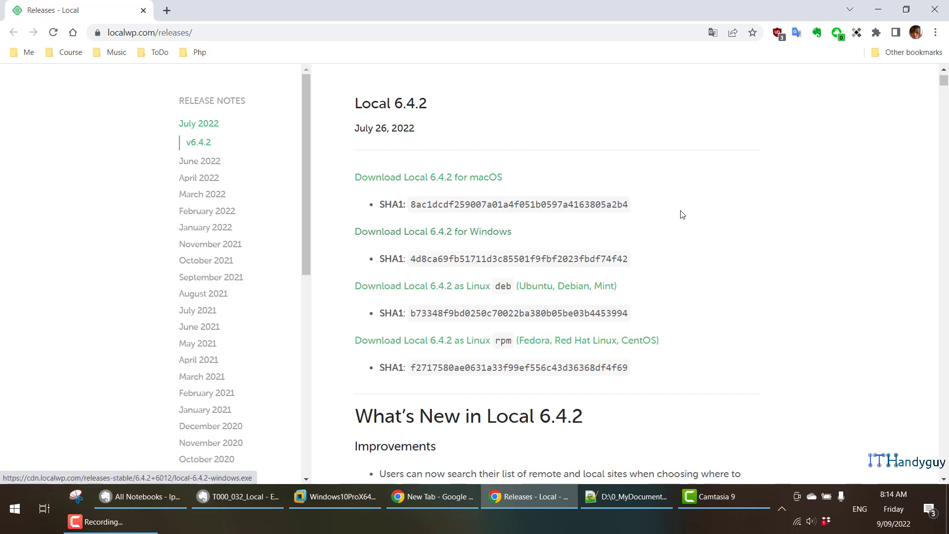
key("super+Right")
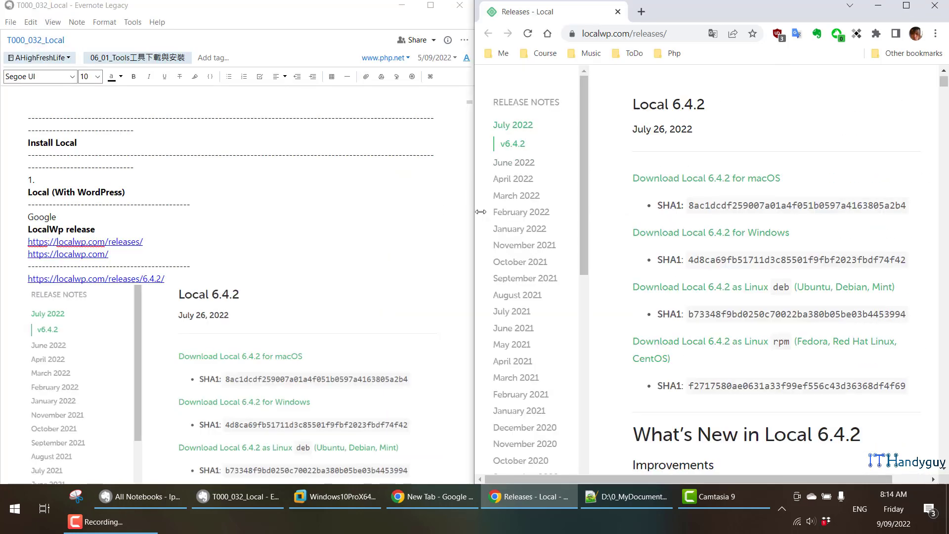
Switch to the VMware virtual machine and launch the installer 03_LocalV6.4.2.exe from the 01_04_LocalWp folder.
scroll(480, 212, "down", 2)
scroll(210, 296, "down", 6)
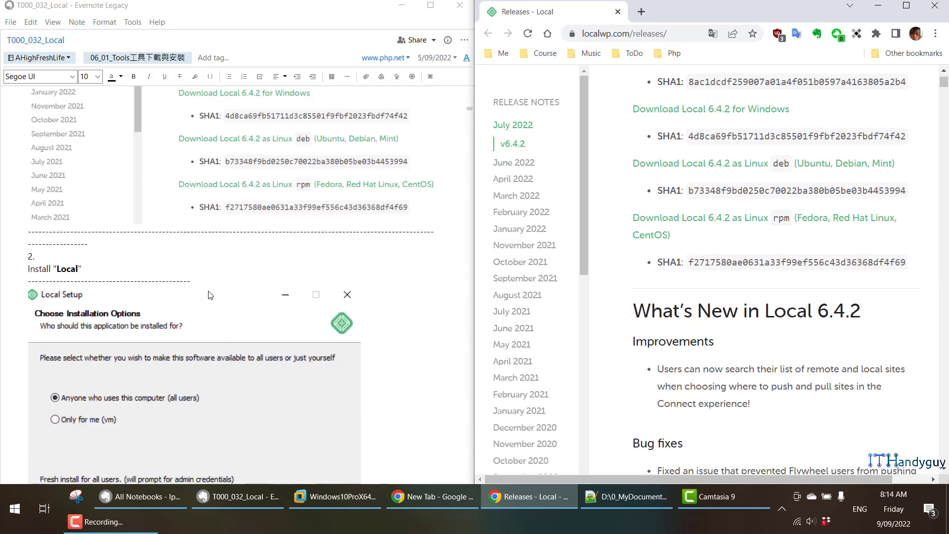
scroll(210, 295, "down", 4)
scroll(210, 295, "up", 1)
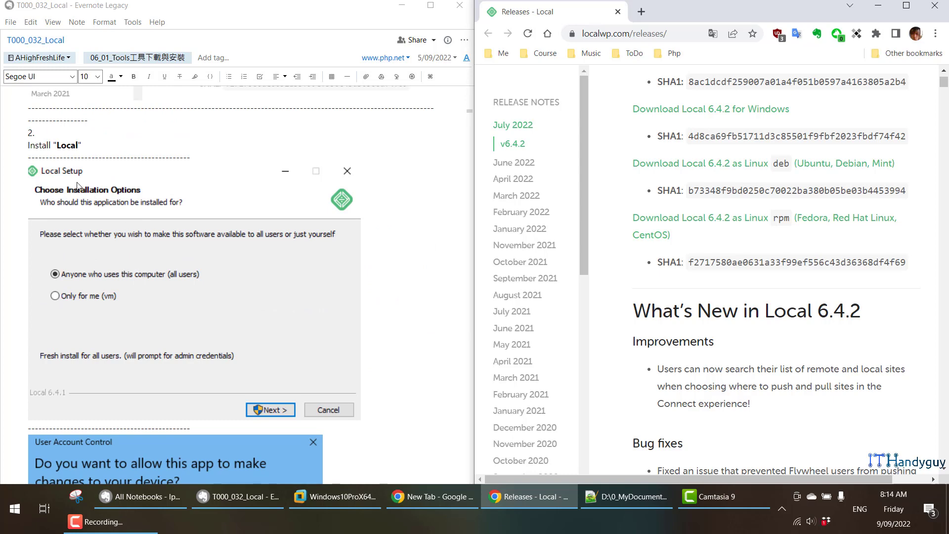
left_click(342, 502)
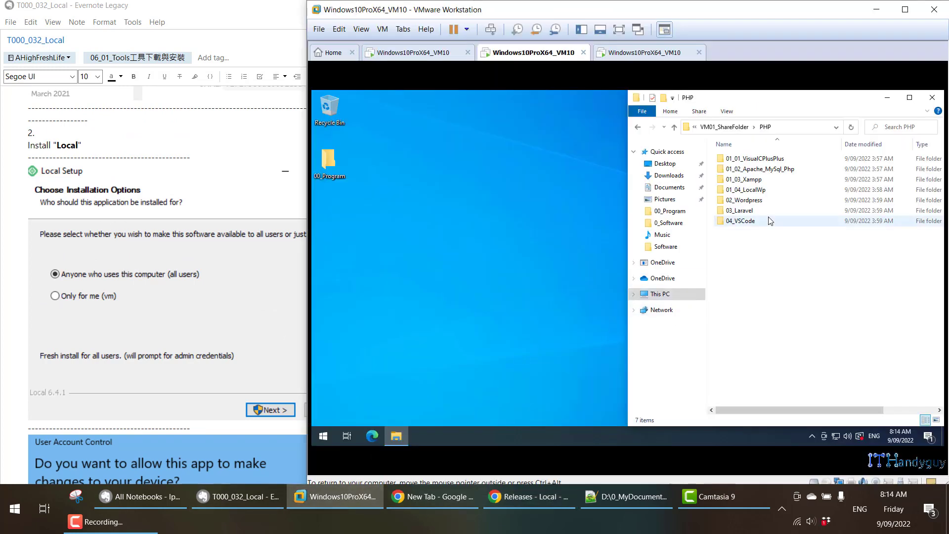
double_click(770, 191)
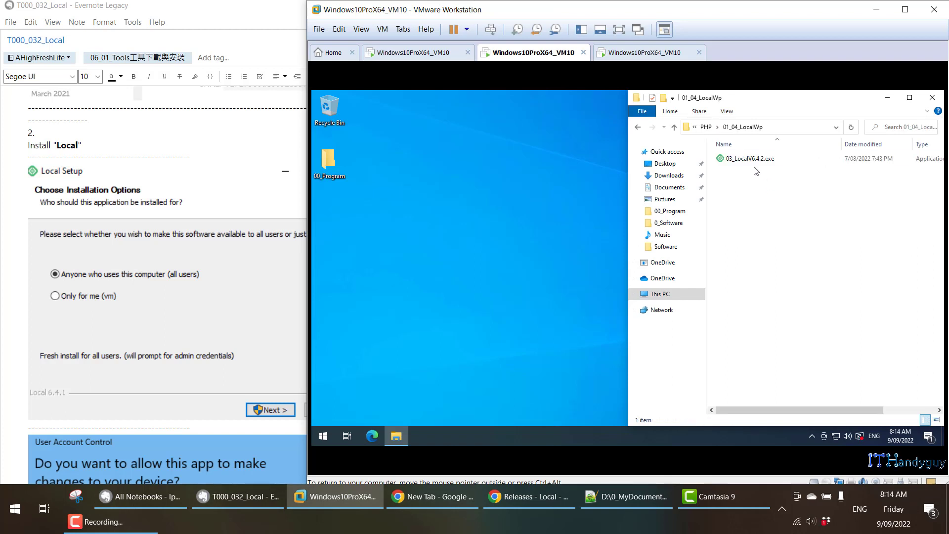
left_click(752, 163)
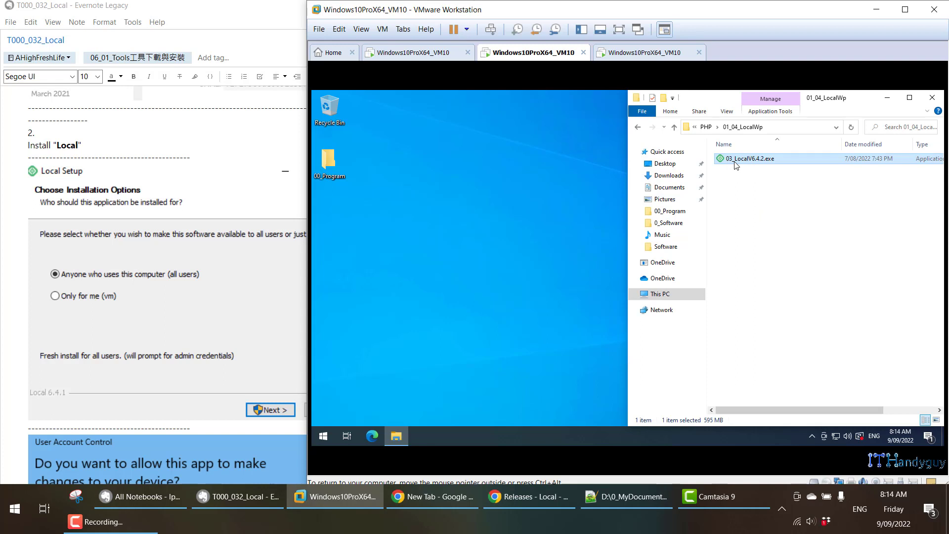
double_click(736, 159)
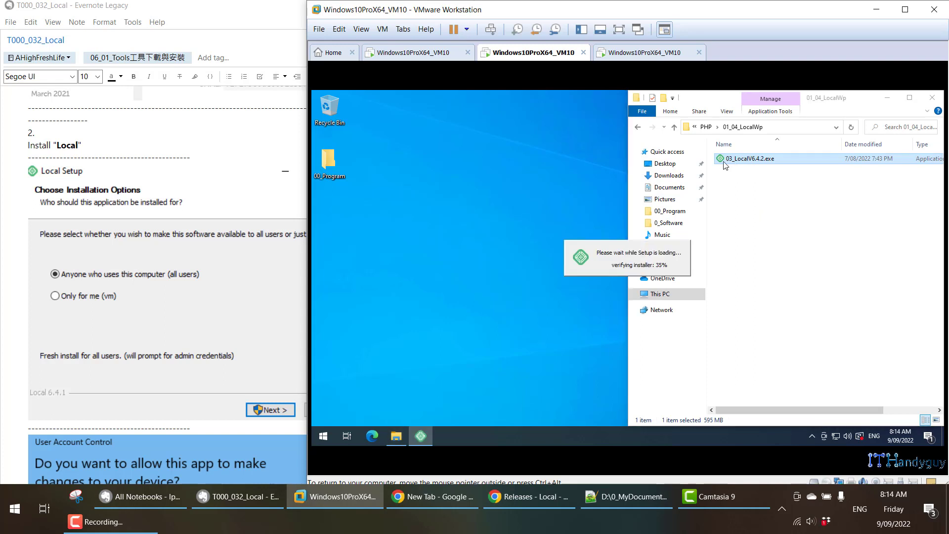
Set Local Setup to install for anyone who uses this computer (all users) and approve the User Account Control request.
scroll(121, 304, "down", 2)
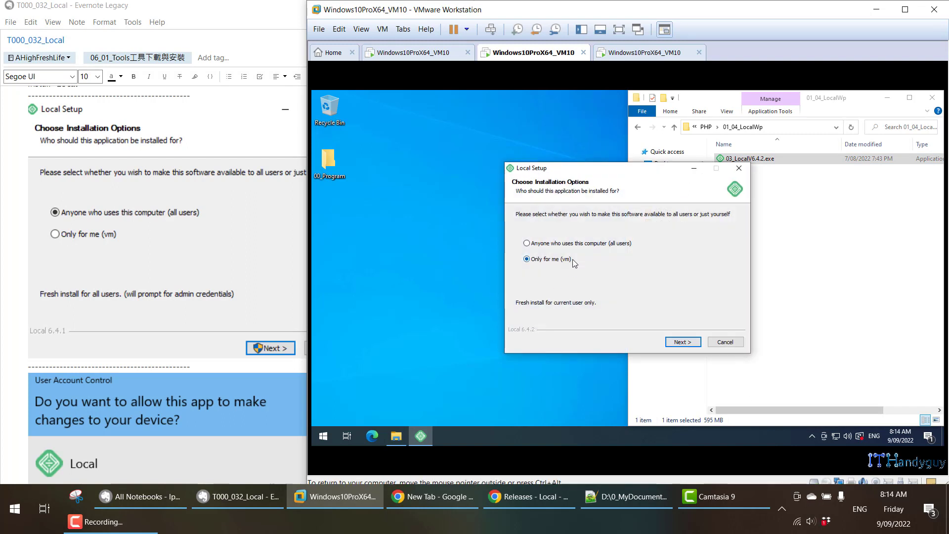
left_click(527, 243)
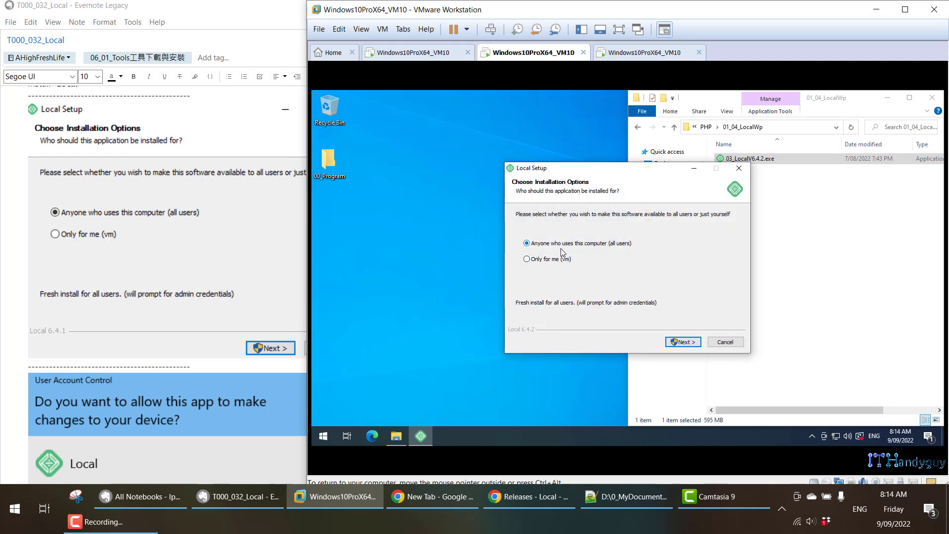
left_click(684, 342)
scroll(247, 307, "down", 5)
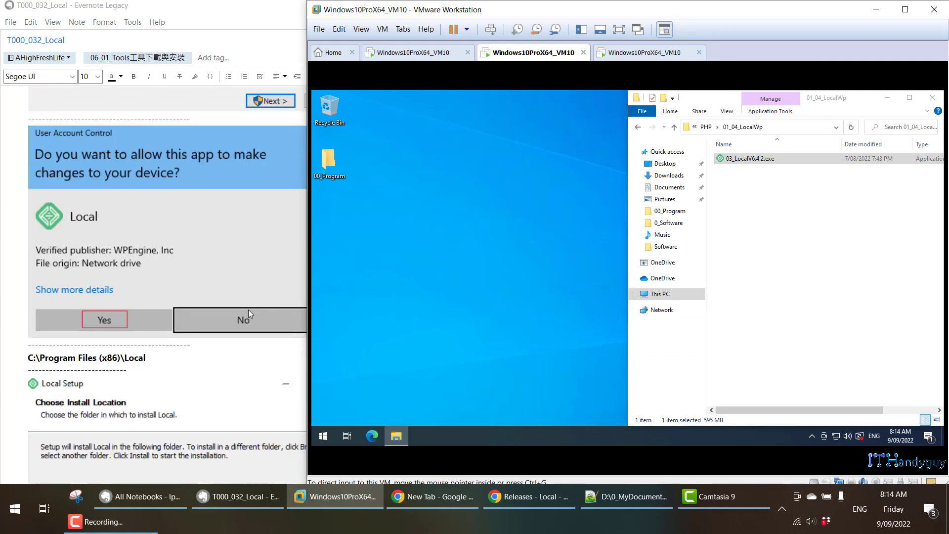
scroll(249, 310, "down", 1)
scroll(237, 263, "up", 1)
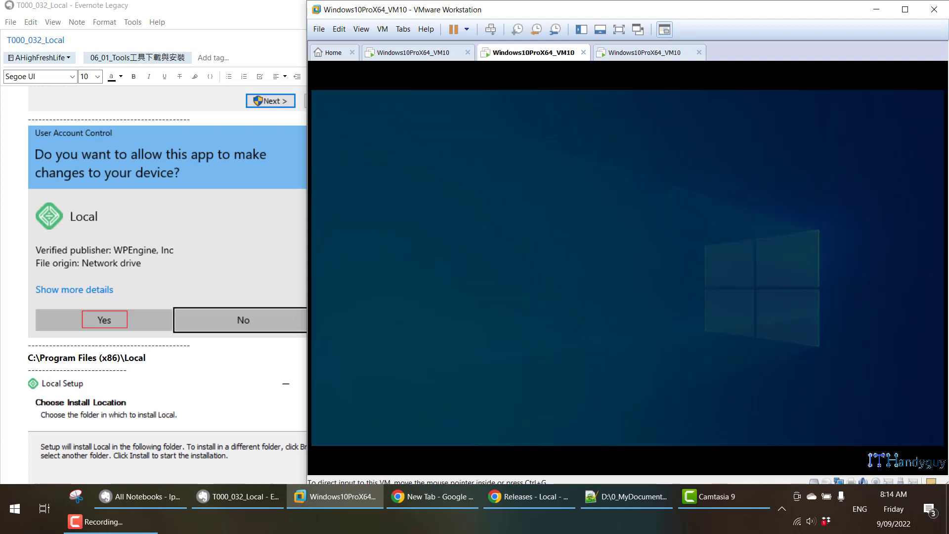
left_click(602, 332)
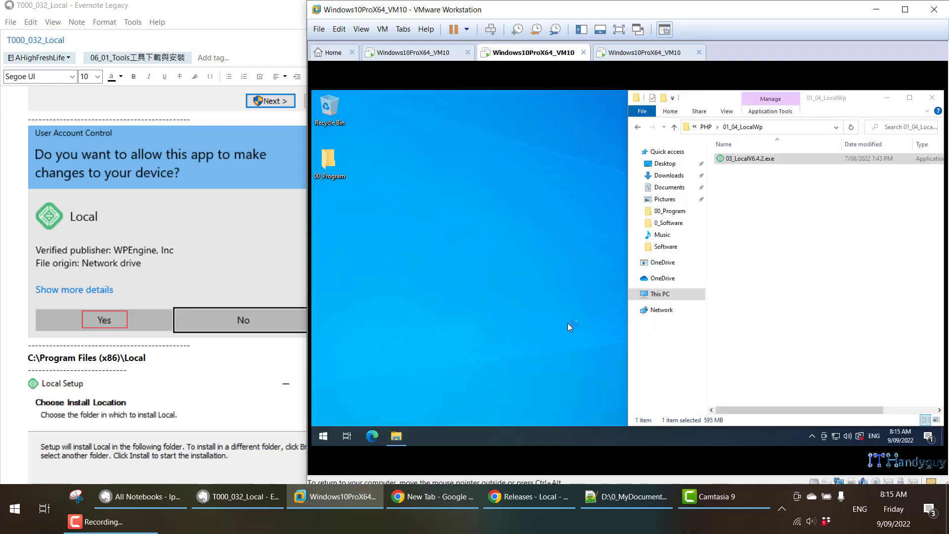
Keep C:\Program Files (x86)\Local as the destination folder and start the installation.
scroll(168, 350, "down", 5)
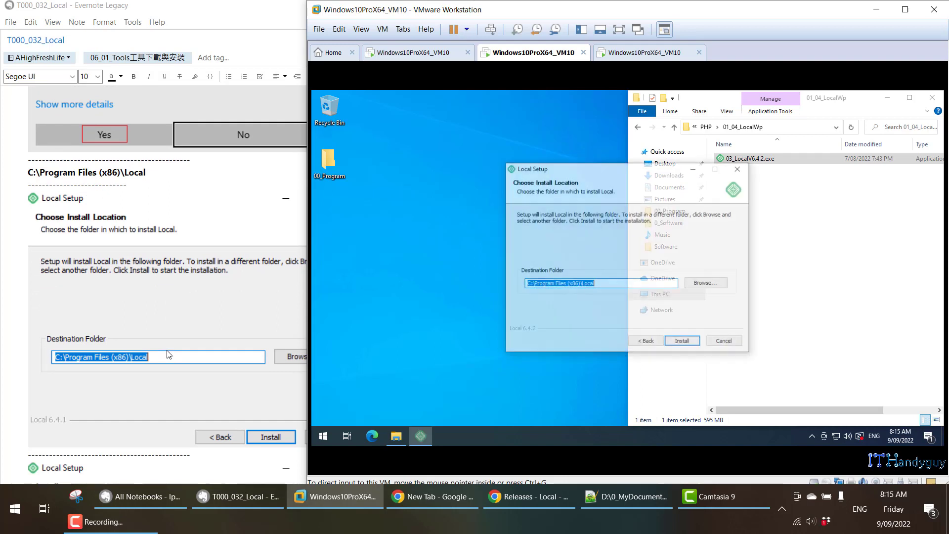
left_click(605, 284)
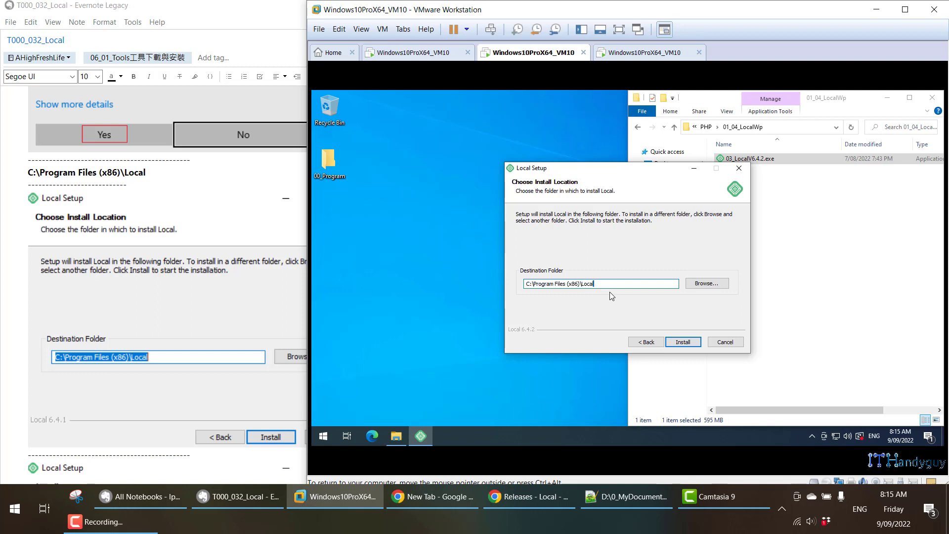
left_click(684, 342)
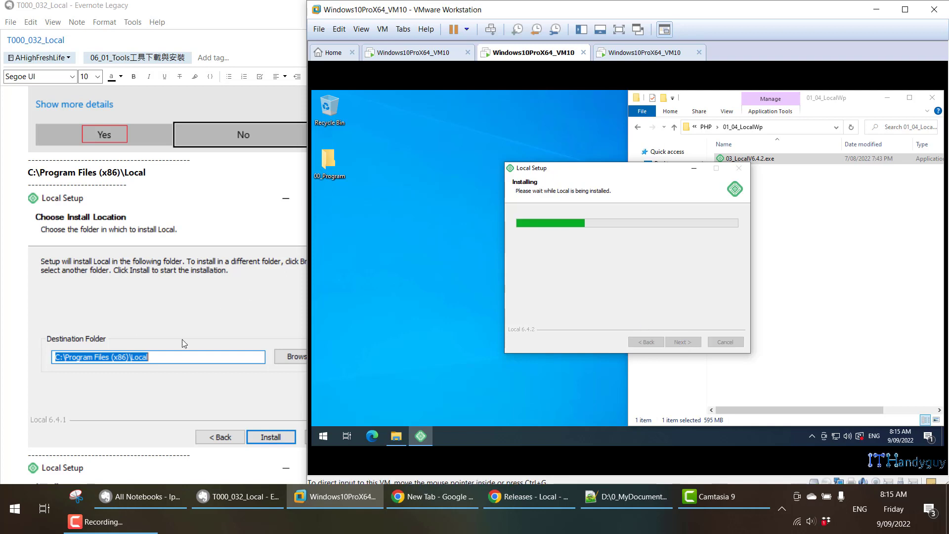
Review the note's screenshots of the Local installation progress and the Microsoft Visual C++ Redistributable setup while the installer runs.
scroll(182, 341, "down", 1)
scroll(182, 340, "down", 5)
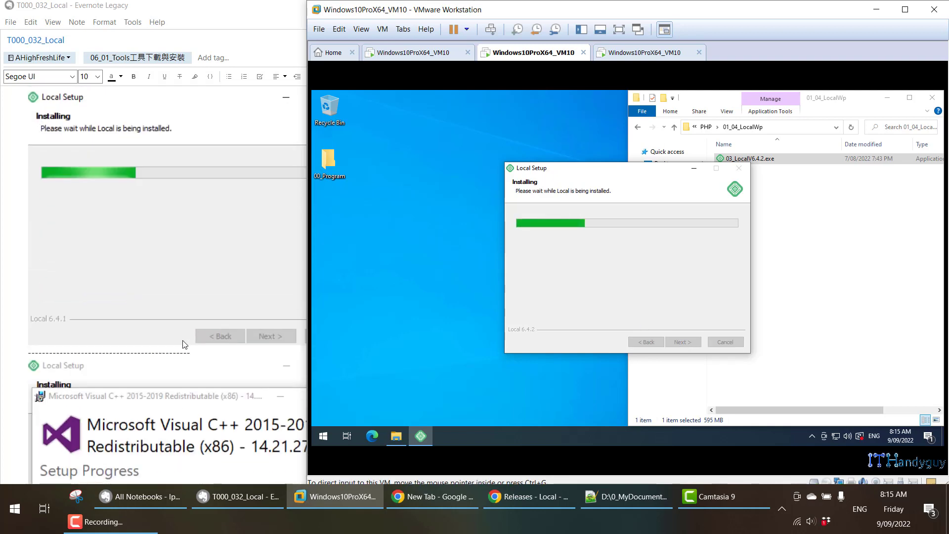
scroll(185, 337, "down", 1)
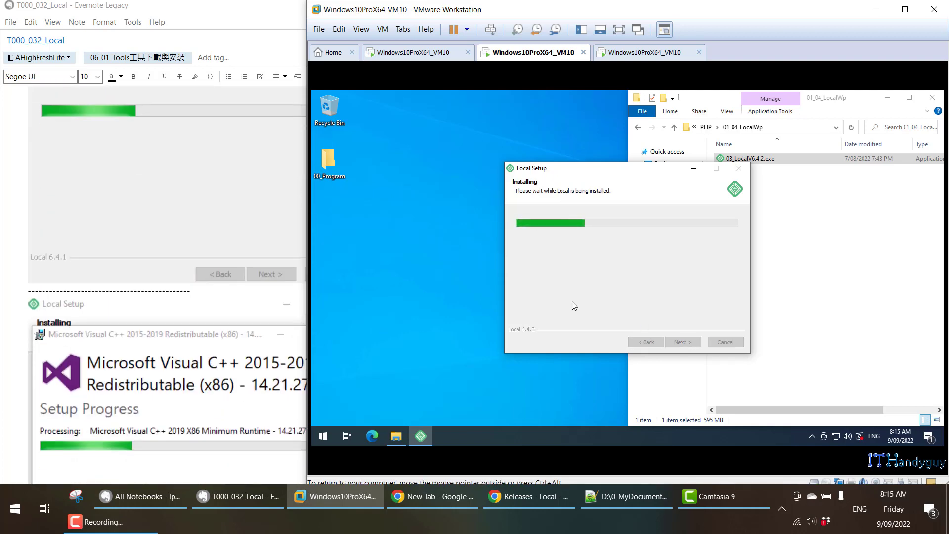
scroll(212, 325, "down", 1)
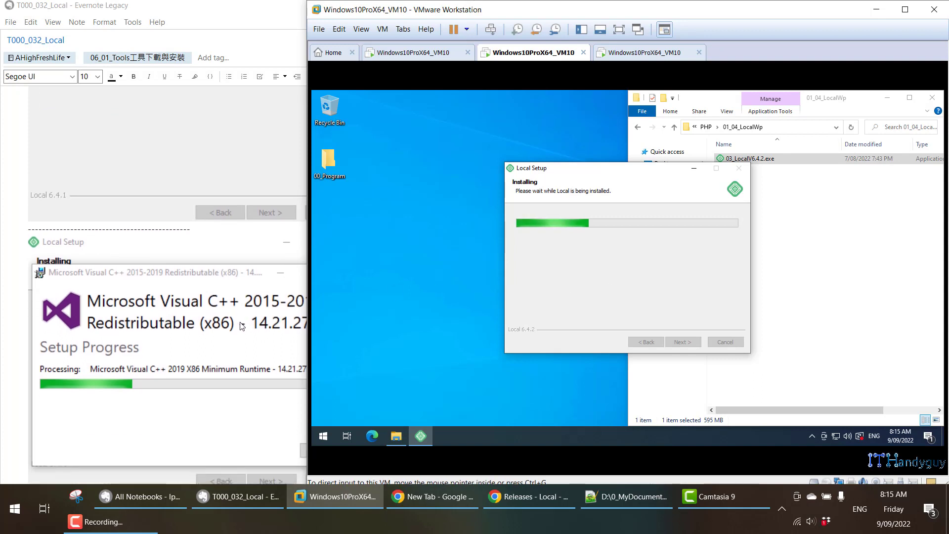
scroll(212, 325, "down", 1)
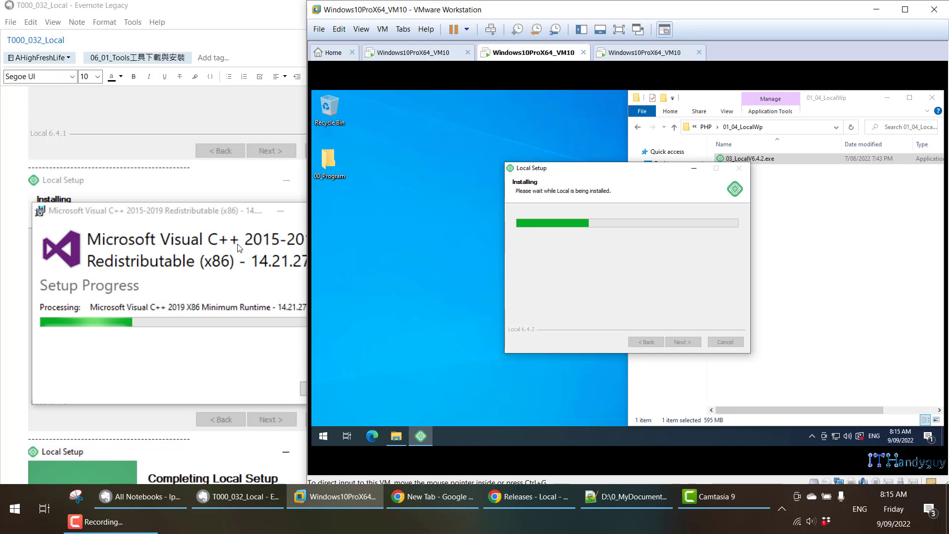
scroll(235, 301, "down", 1)
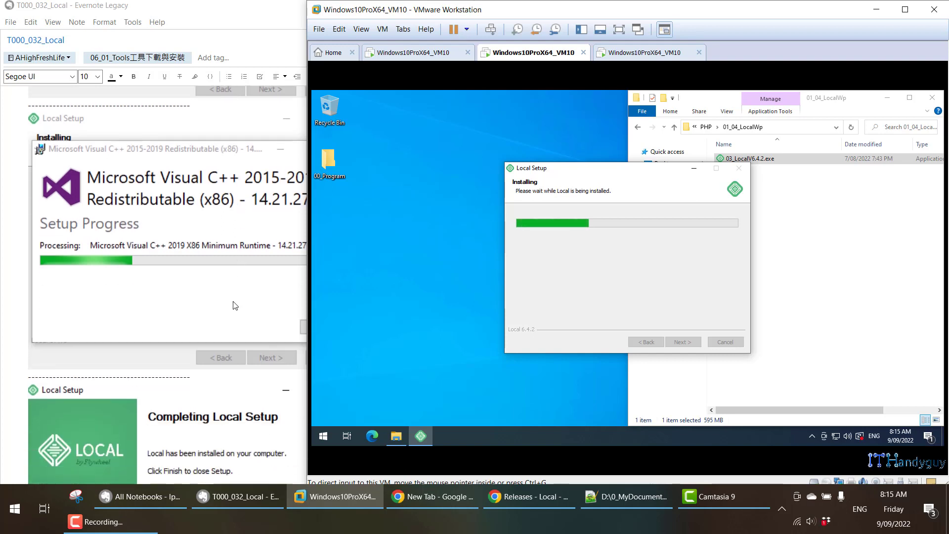
left_click(235, 306)
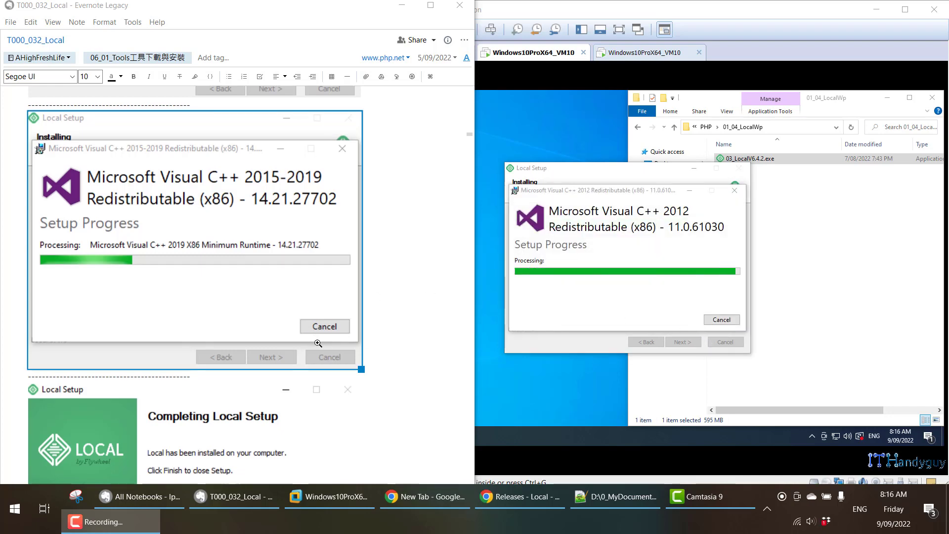
Disable the Run Local option and finish the Local setup.
scroll(318, 343, "down", 5)
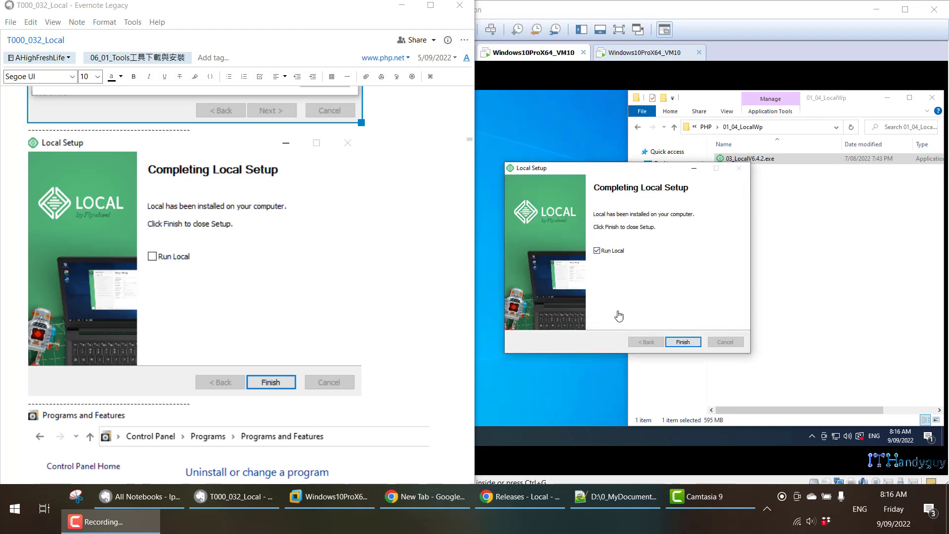
left_click(598, 255)
left_click(683, 342)
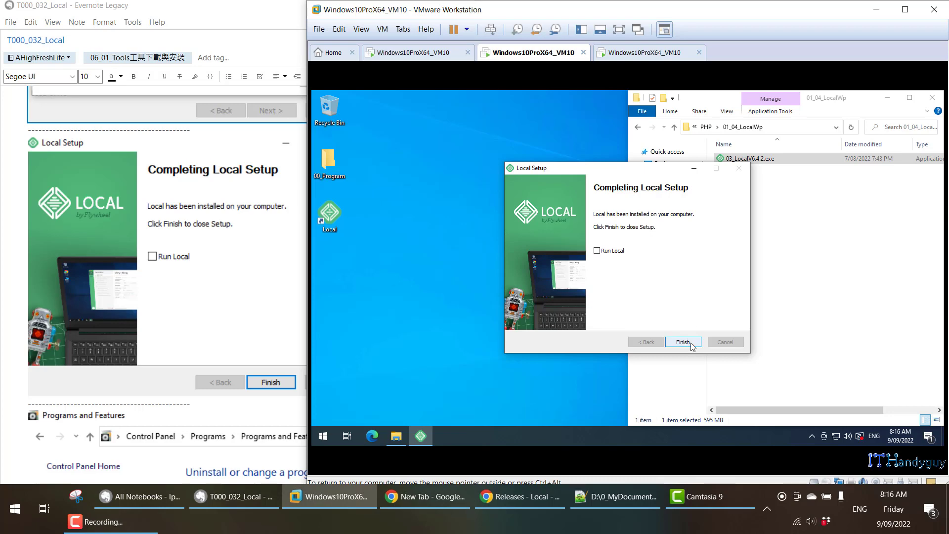
Open Control Panel in the virtual machine and go to Programs and Features.
scroll(201, 347, "down", 5)
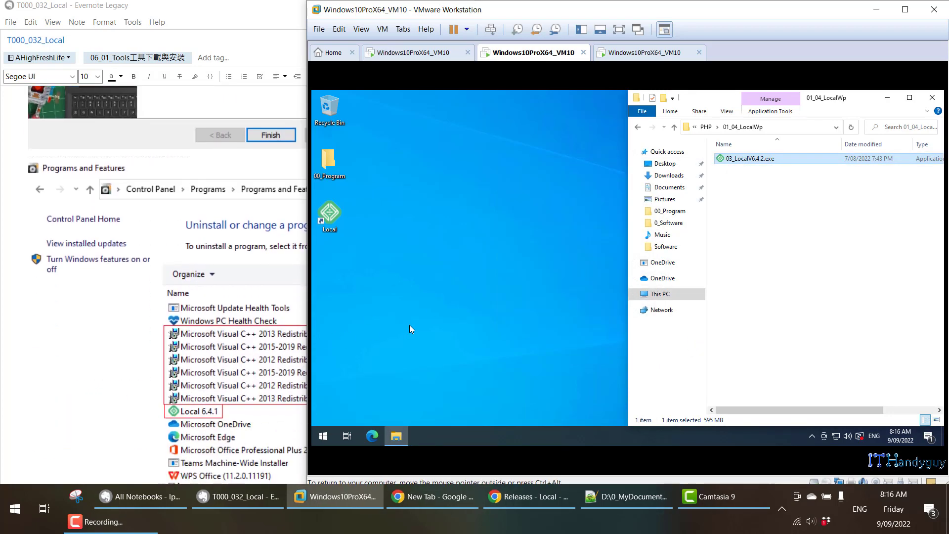
left_click(545, 341)
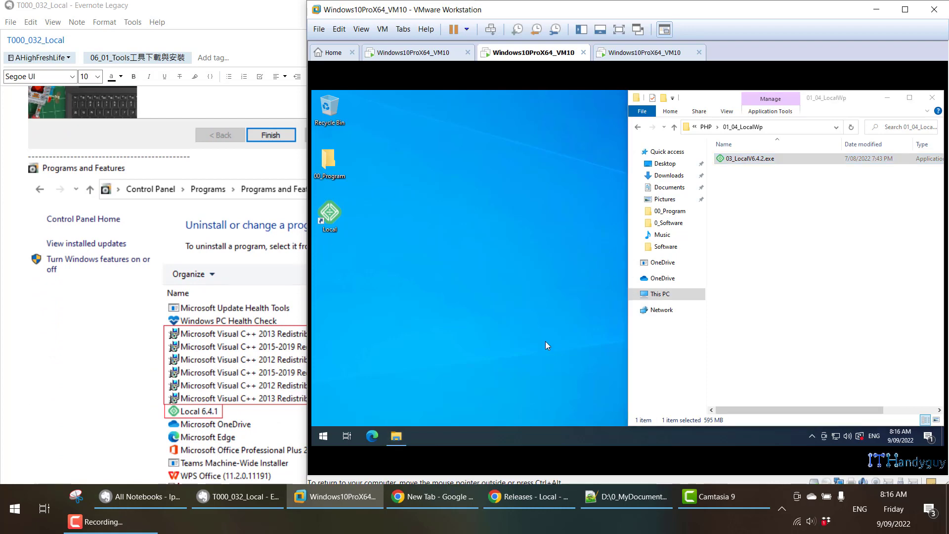
key("super")
type("xio")
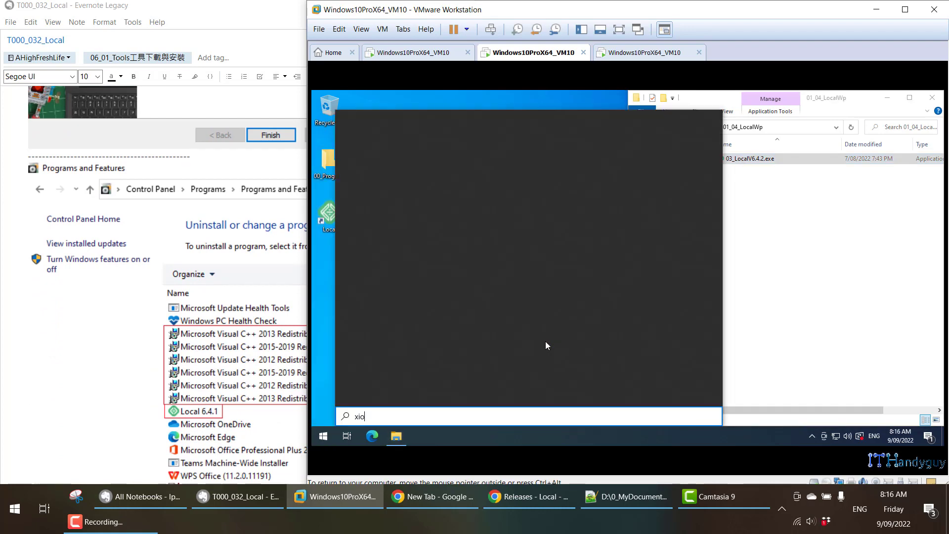
key("BackSpace")
key("BackSpace")
type("con")
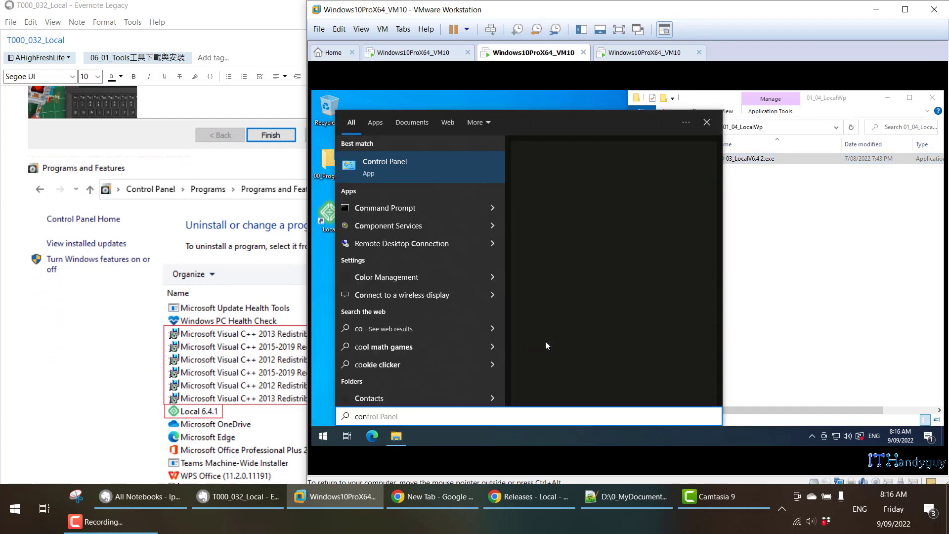
key("Return")
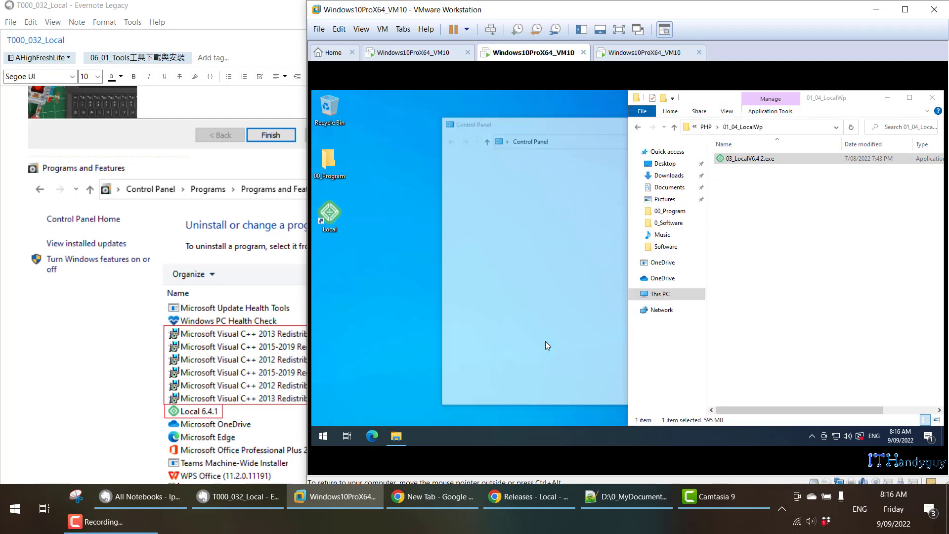
left_click(536, 300)
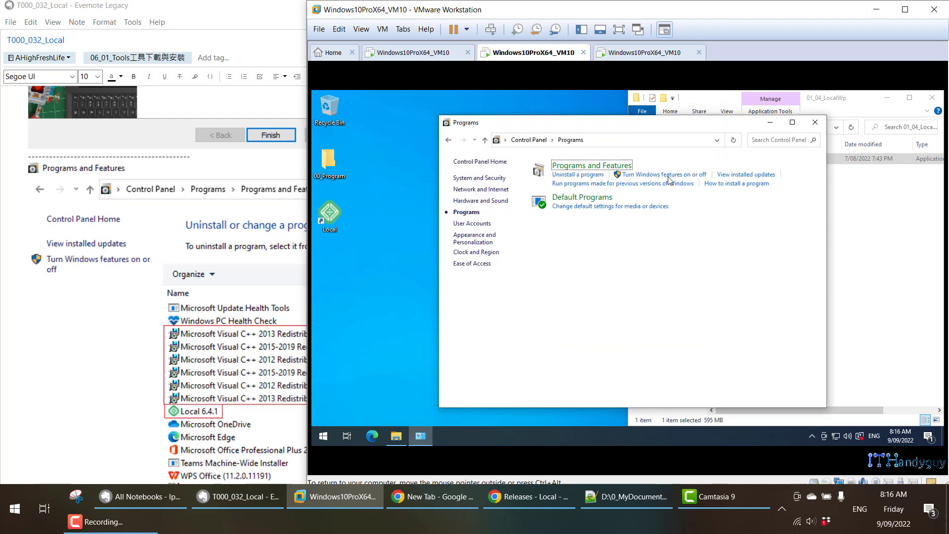
left_click(634, 170)
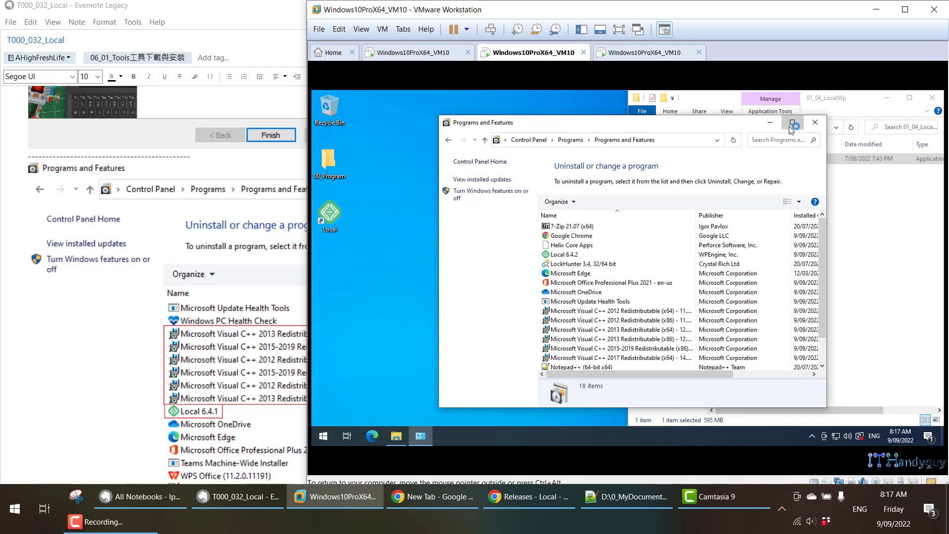
Sort the maximized Programs and Features list by installation date and check the Microsoft Visual C++ Redistributable entries.
key("super+Up")
left_click(680, 190)
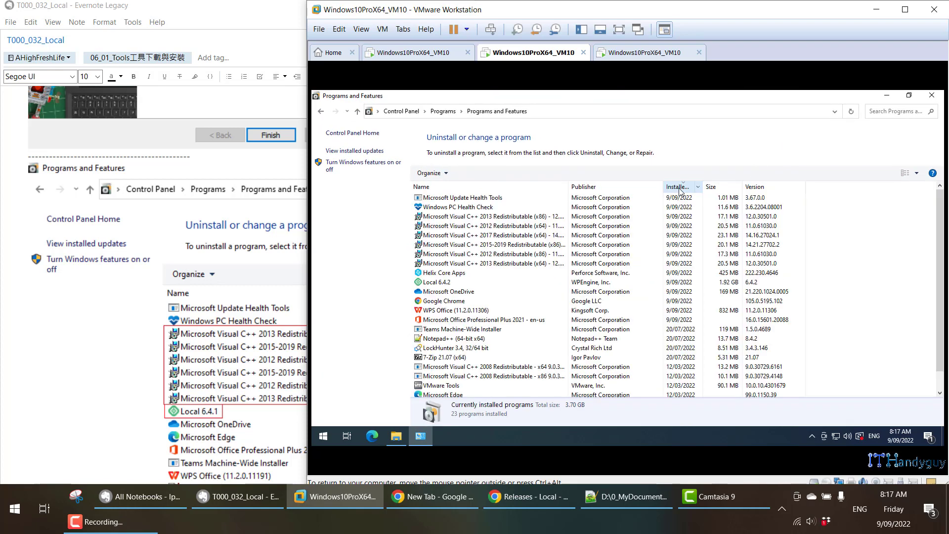
left_click(440, 216)
left_click(441, 226)
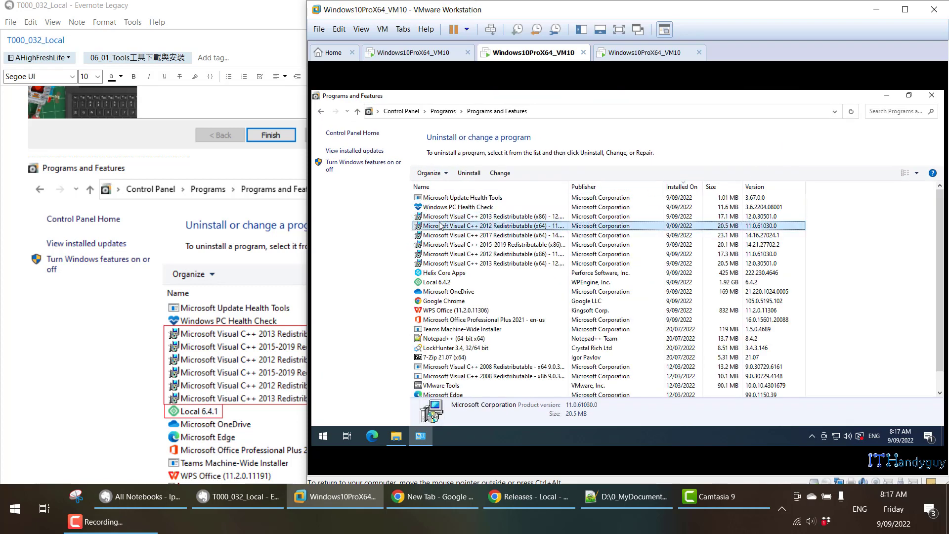
left_click(444, 235)
left_click(451, 254)
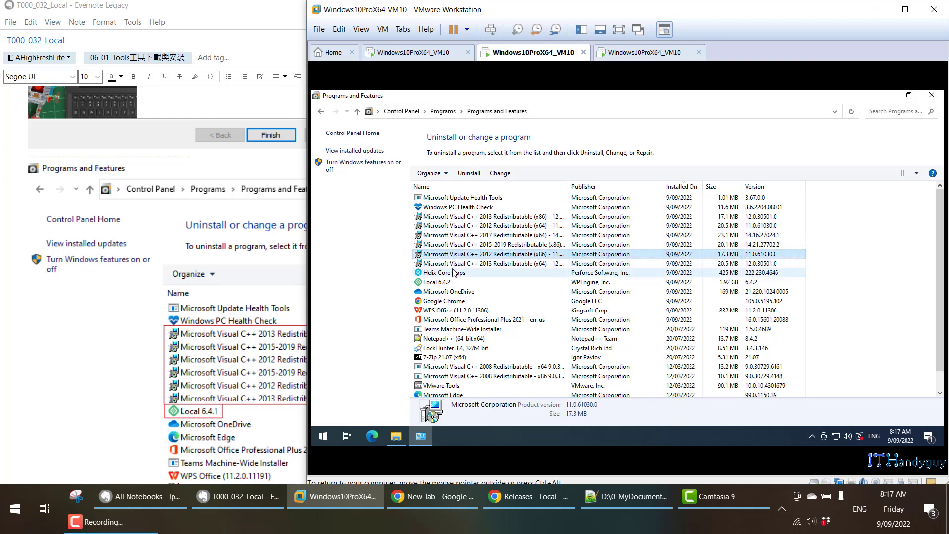
left_click(457, 217)
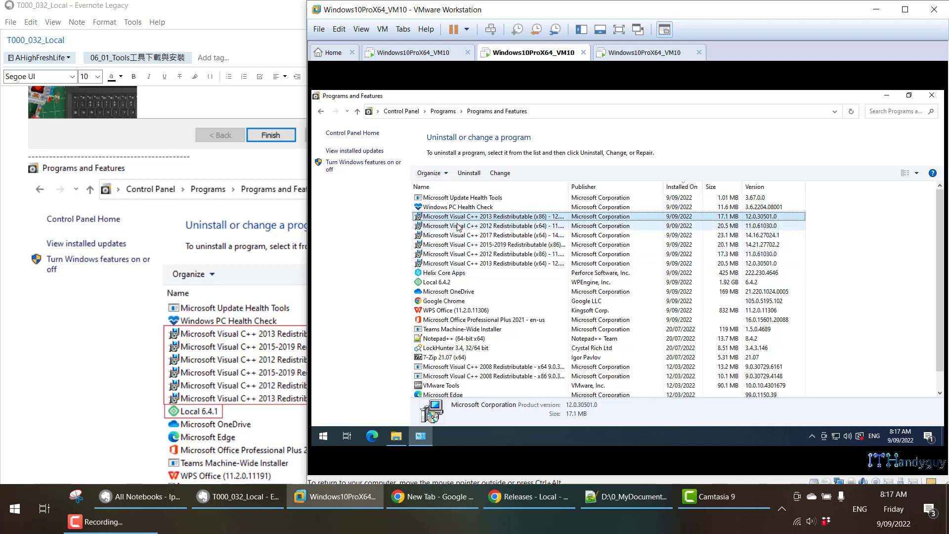
Go through the remaining redistributables, widen the Name column to fit the full program names, and check the Local 6.4.2 entry.
left_click(580, 238)
key("Down")
key("Down")
key("Down")
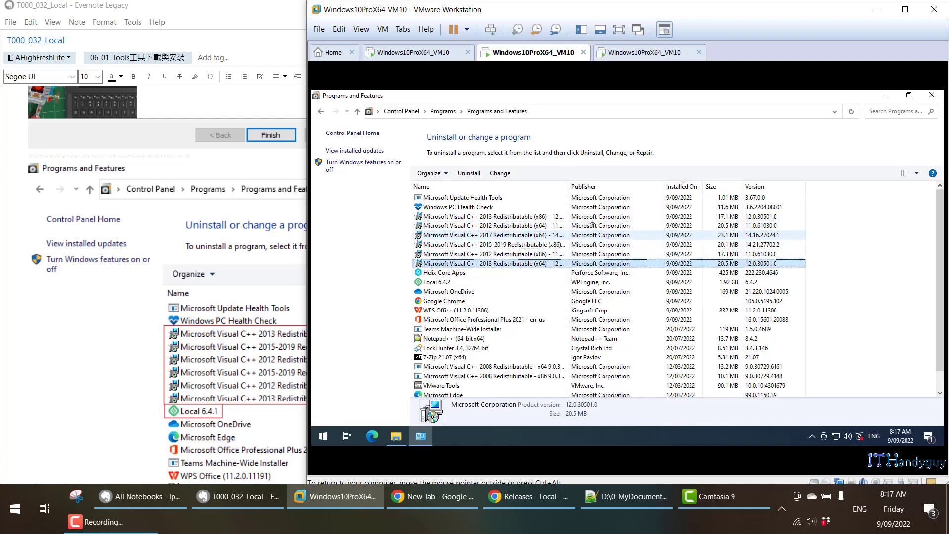
double_click(568, 186)
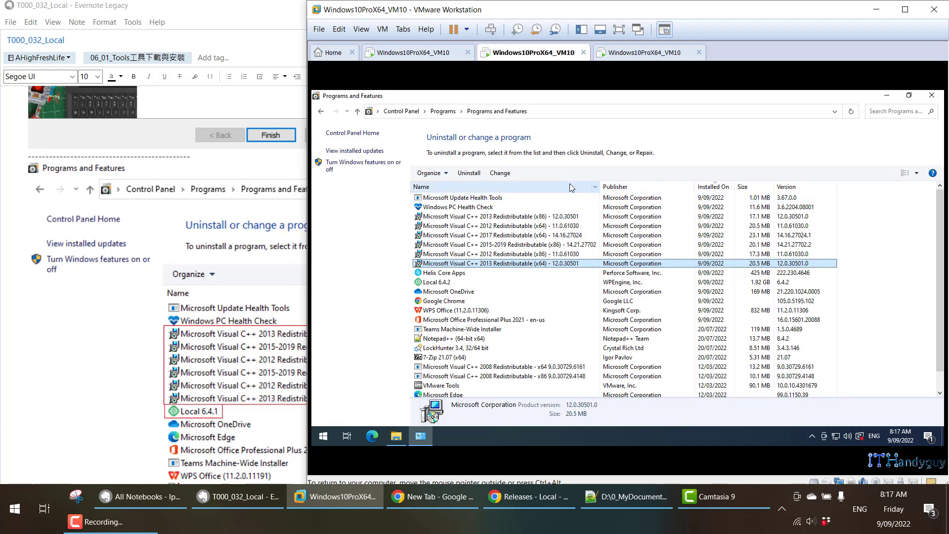
left_click(469, 283)
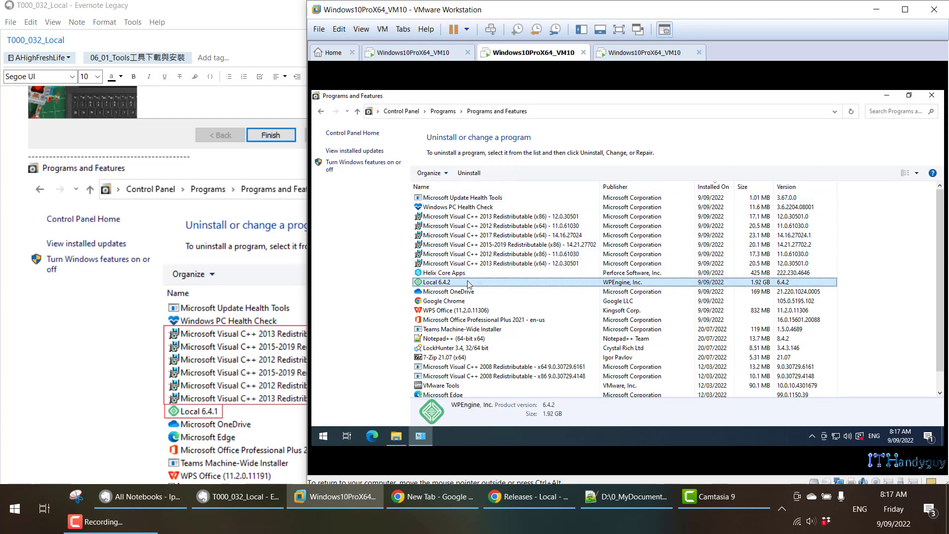
Open C:\Program Files (x86)\Local in File Explorer, compare its contents with the note, and locate Local.exe.
scroll(219, 347, "down", 5)
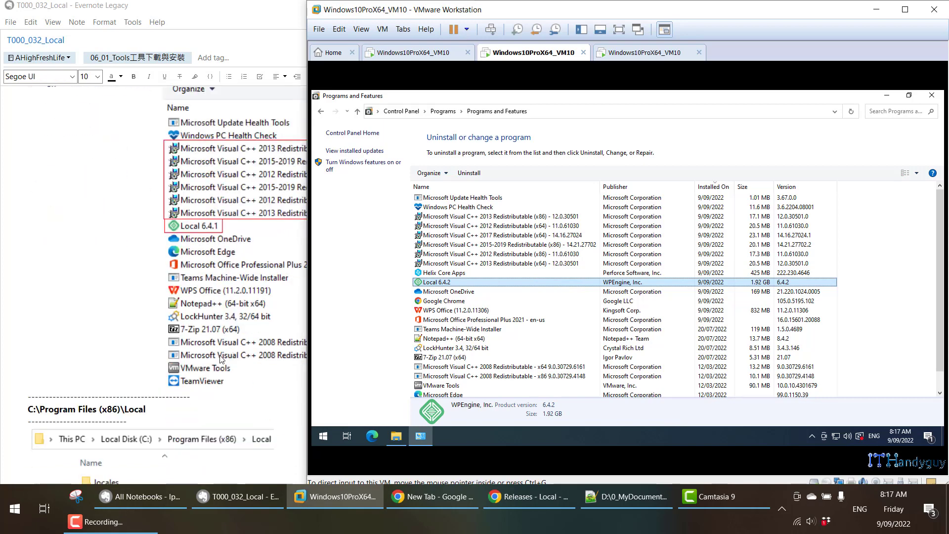
scroll(219, 348, "down", 5)
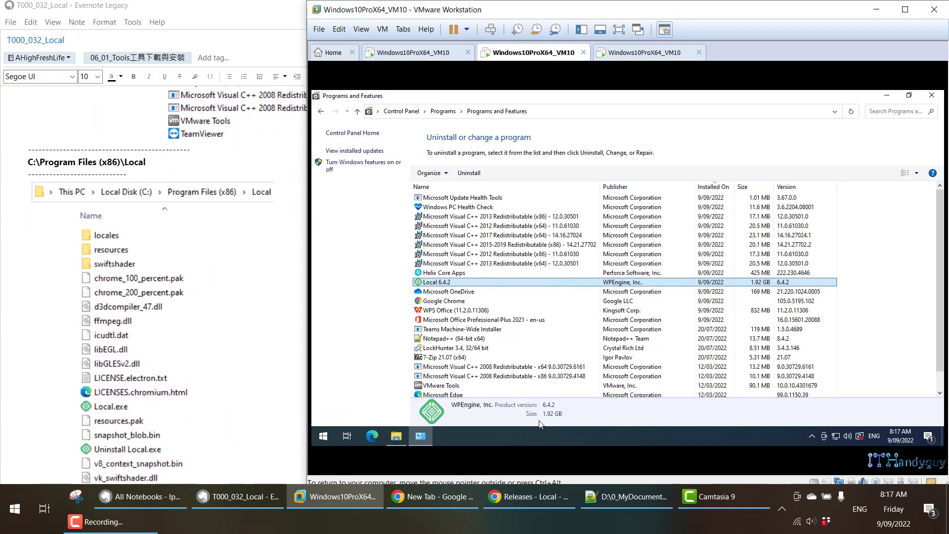
left_click(494, 437)
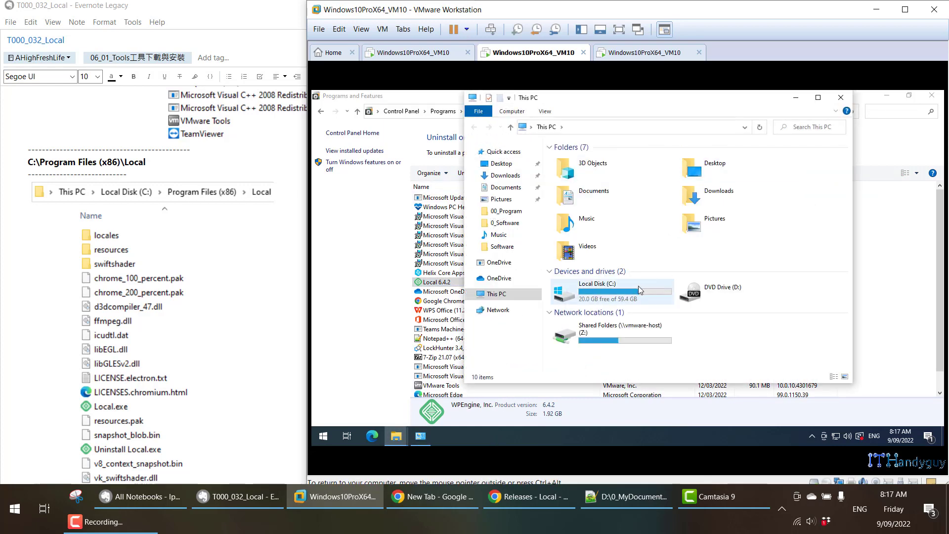
double_click(638, 286)
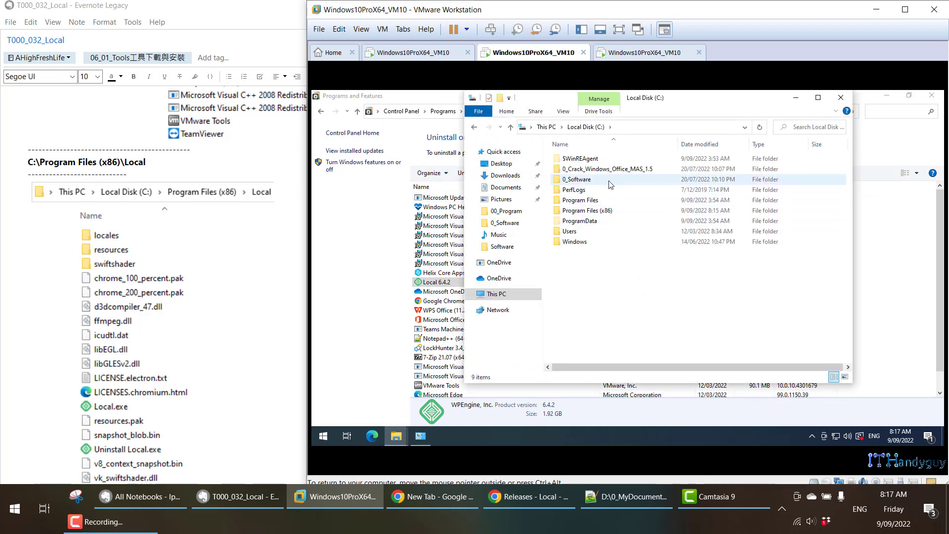
double_click(615, 210)
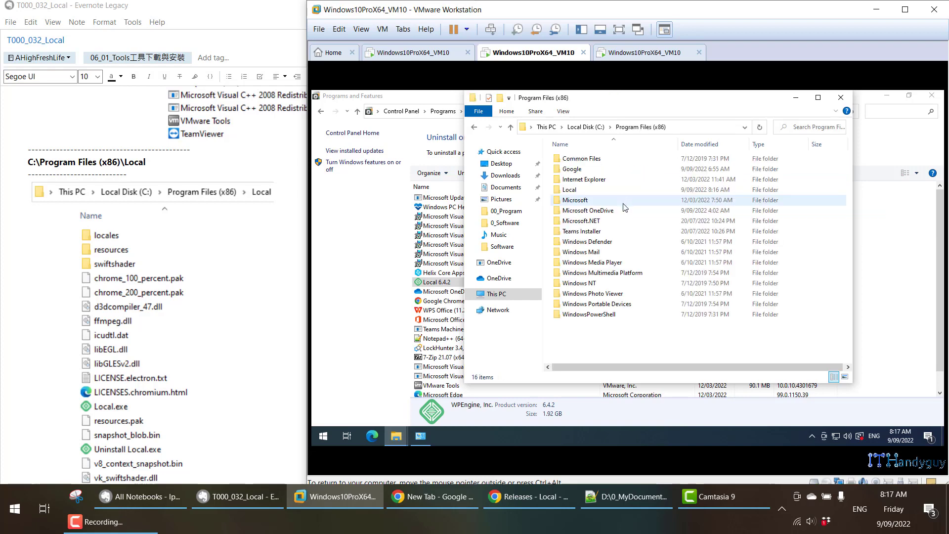
double_click(612, 192)
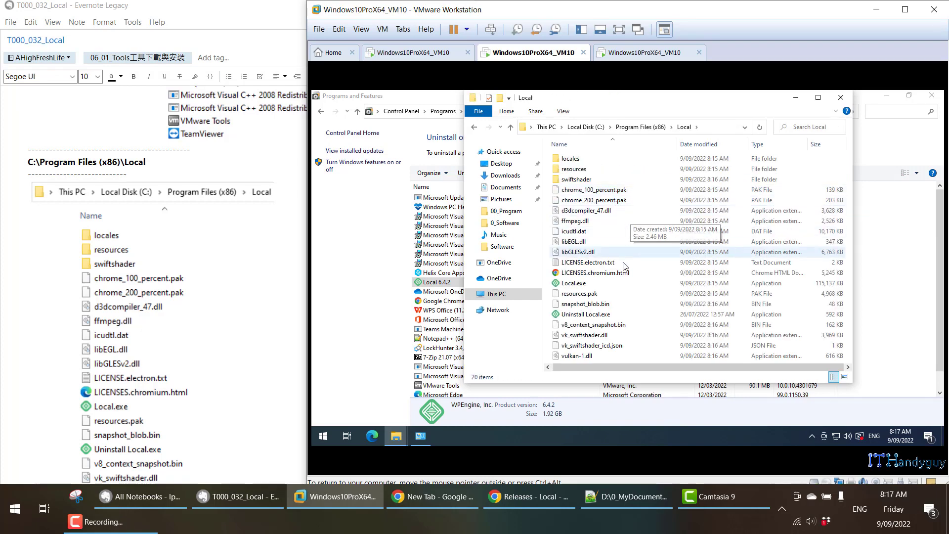
left_click(594, 283)
Launch the newly installed Local program and clear the Local folder and Programs and Features windows from view.
scroll(156, 282, "down", 6)
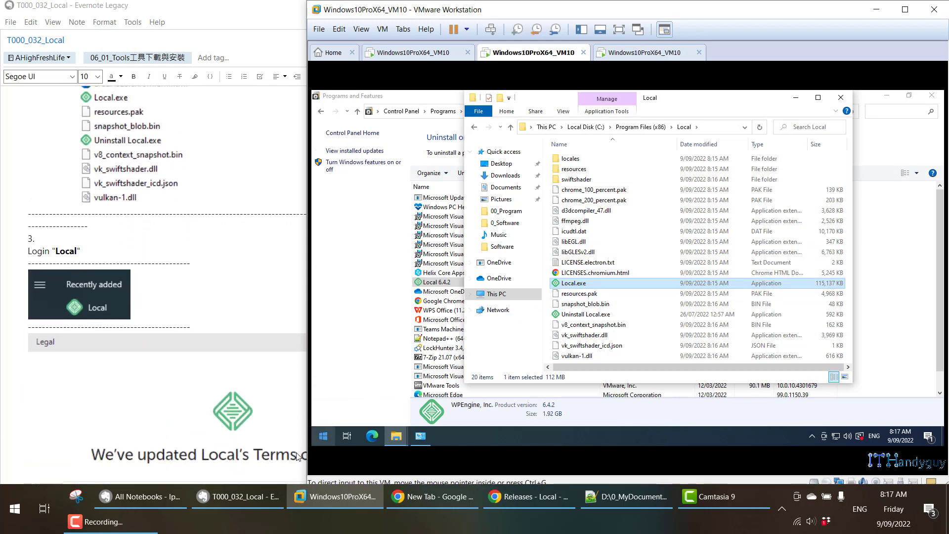
left_click(323, 435)
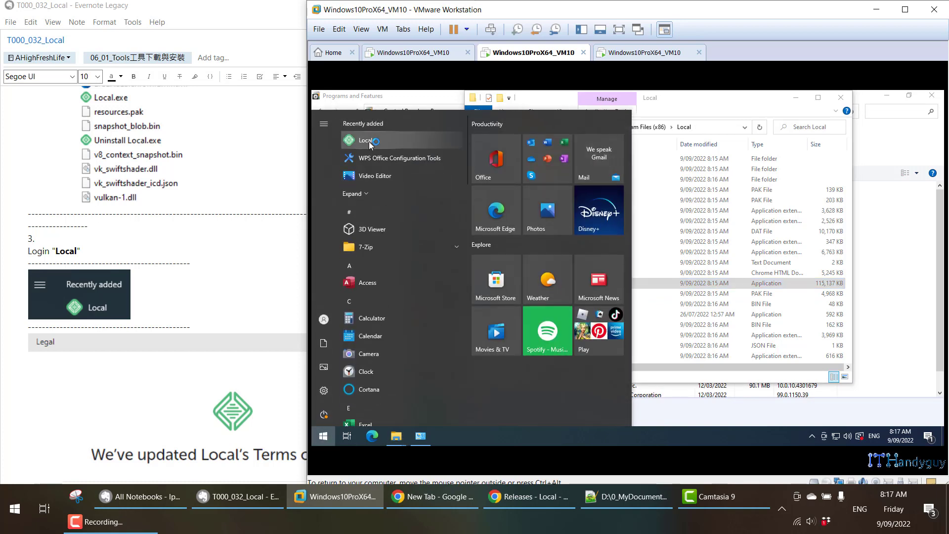
left_click(568, 103)
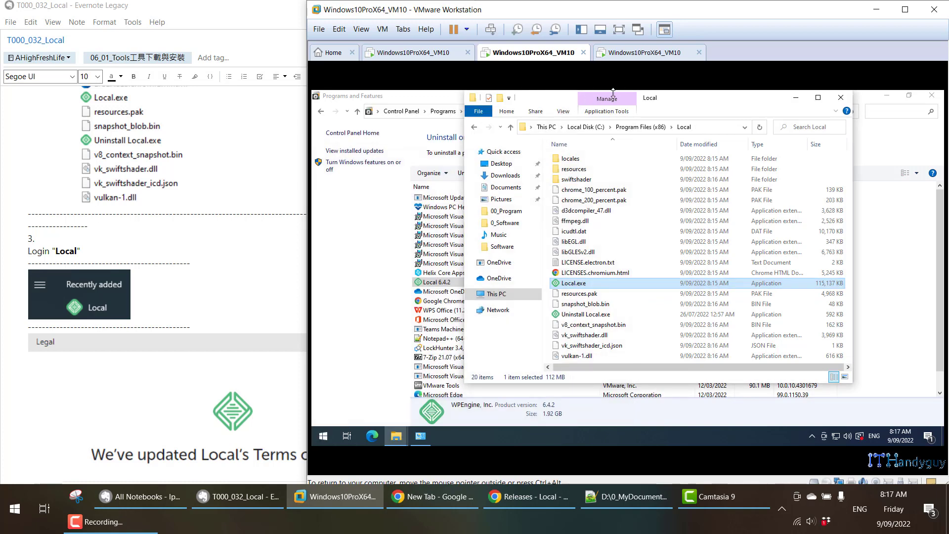
left_click(880, 103)
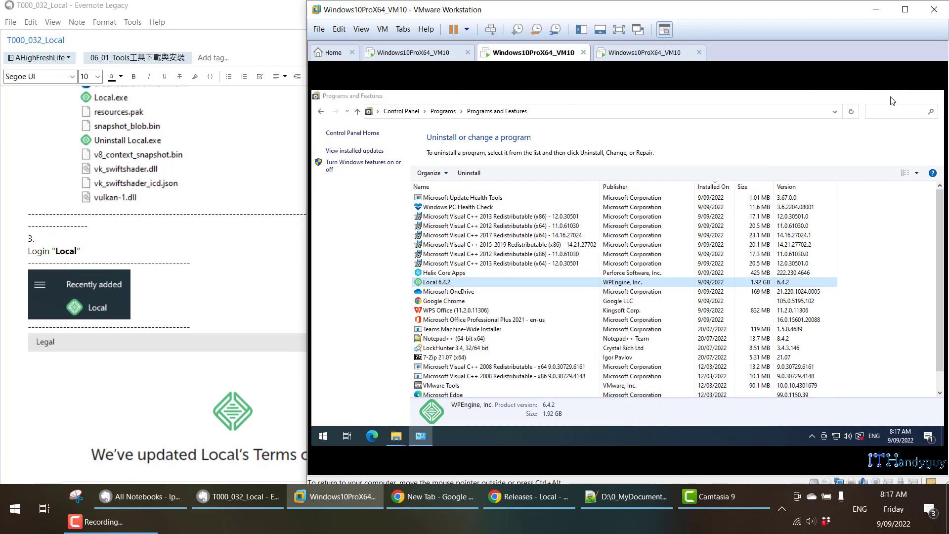
left_click(881, 99)
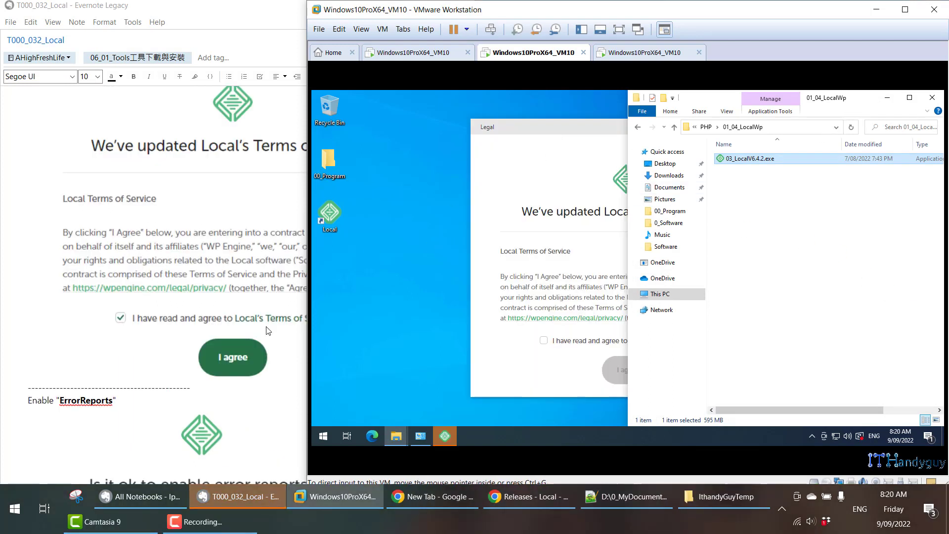
Narrow the note window beside the virtual machine, minimize the 01_04_LocalWp folder window, and agree to Local's Terms of Service.
left_click(301, 352)
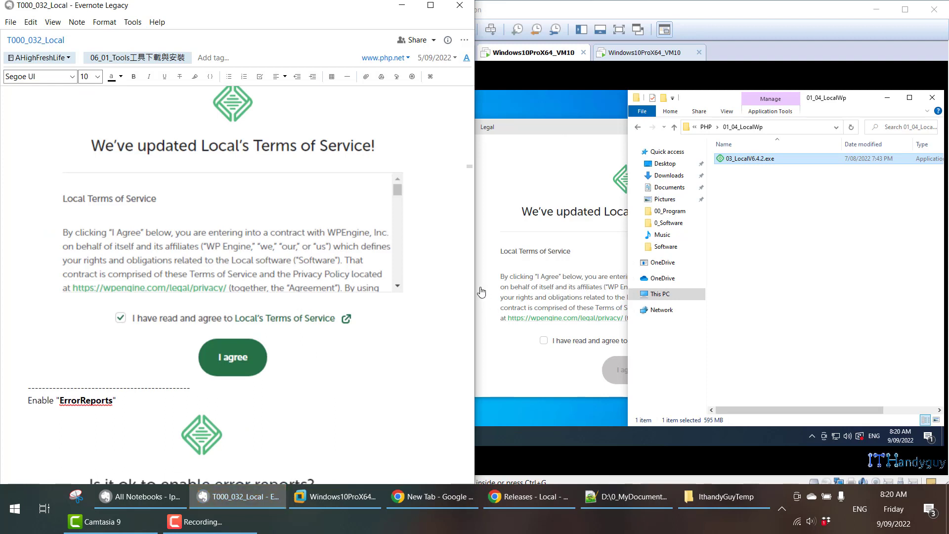
left_click_drag(469, 282, 306, 282)
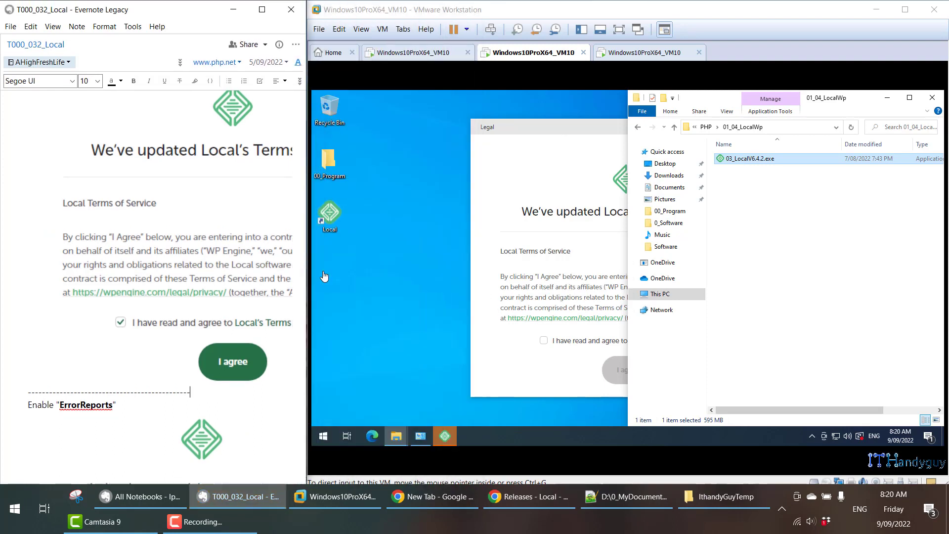
left_click(513, 359)
left_click(536, 379)
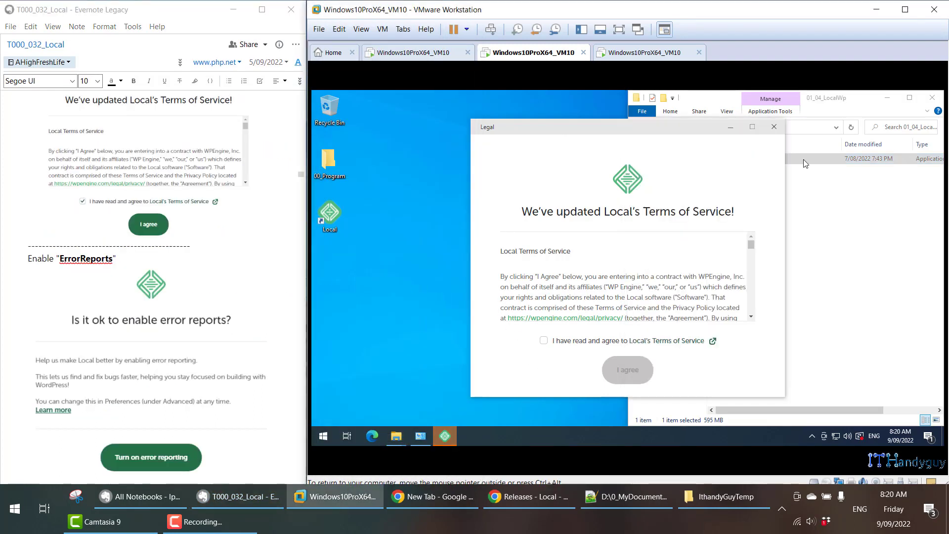
left_click(887, 97)
left_click(544, 340)
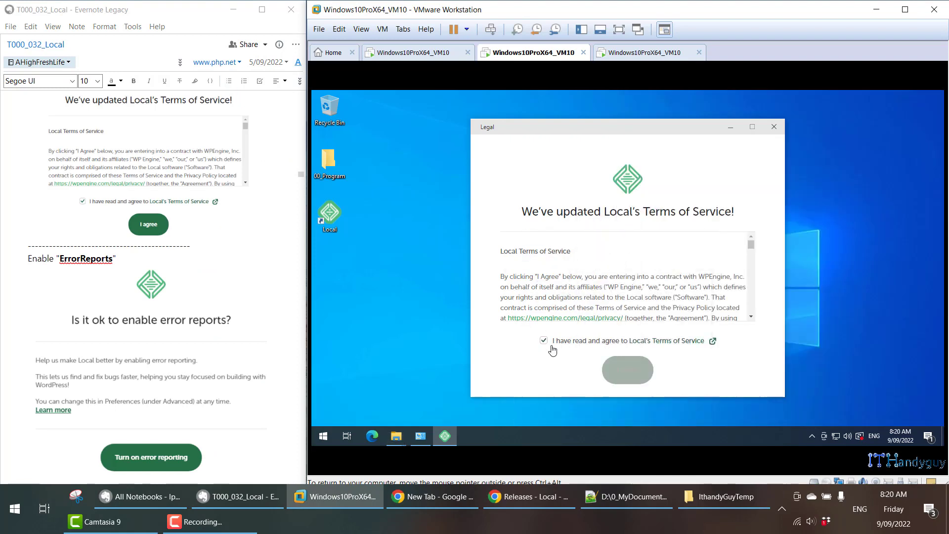
left_click(620, 370)
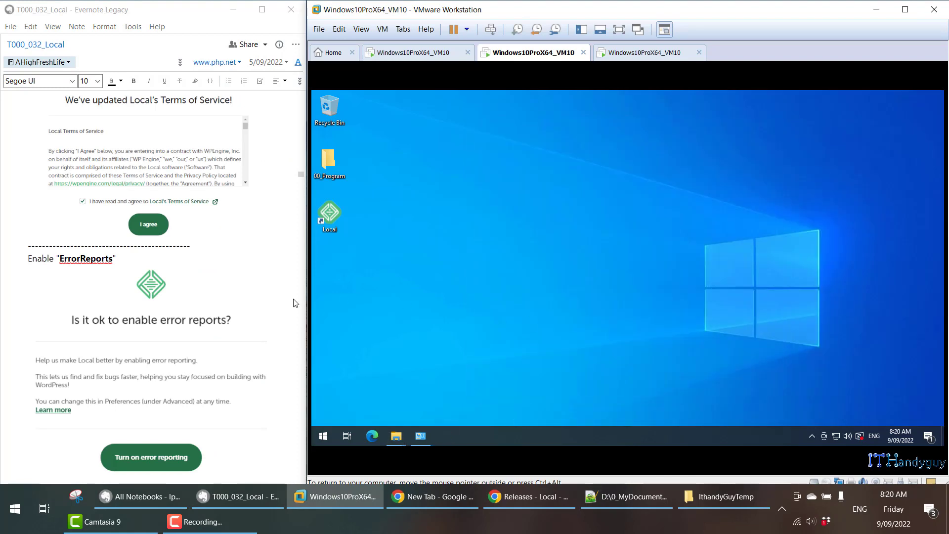
Turn on error reporting and usage reporting in Local.
scroll(295, 305, "down", 3)
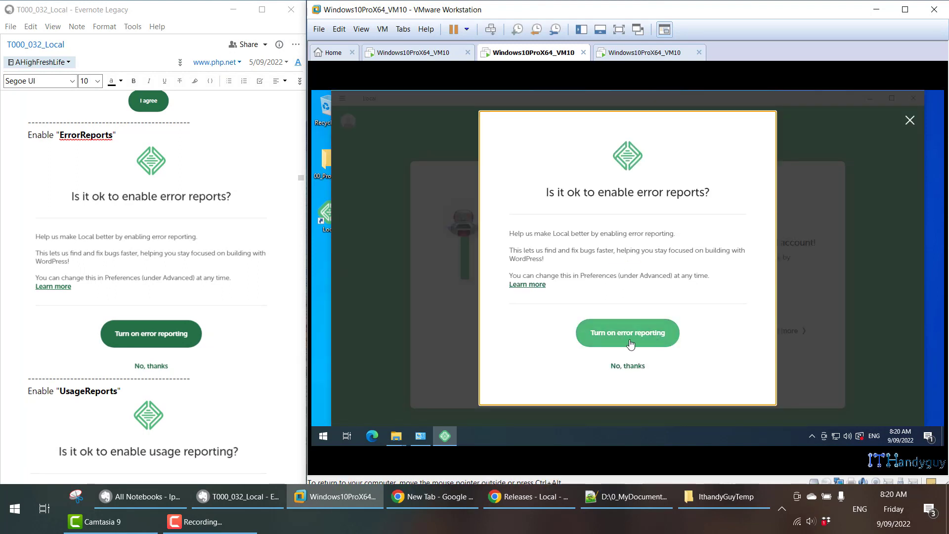
left_click(620, 340)
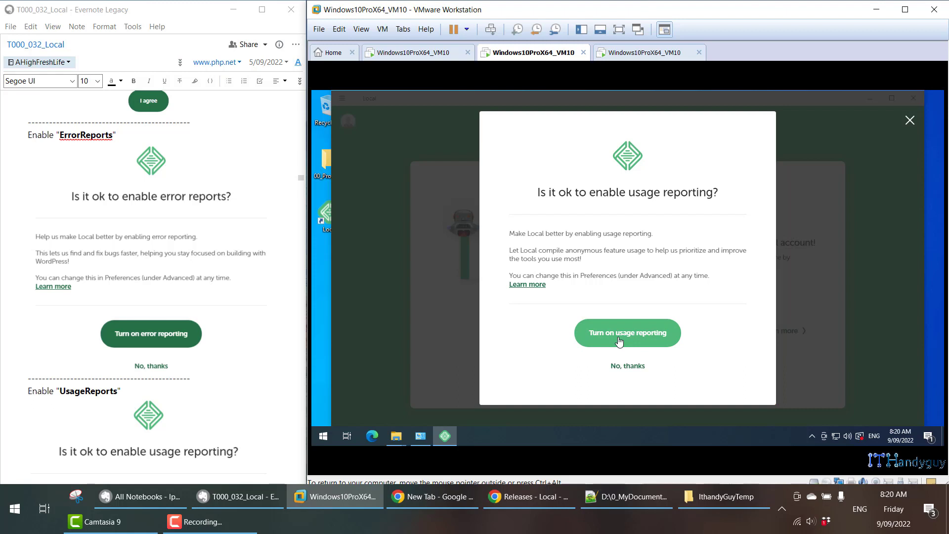
left_click(620, 340)
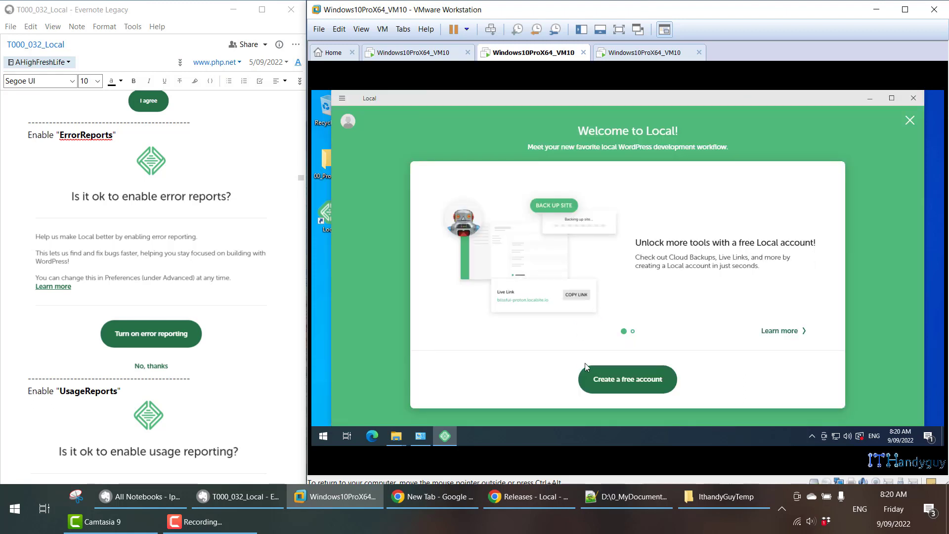
Start creating a free Local account, leave the site creation page, and switch to the Local Hub page in Chrome.
left_click(610, 385)
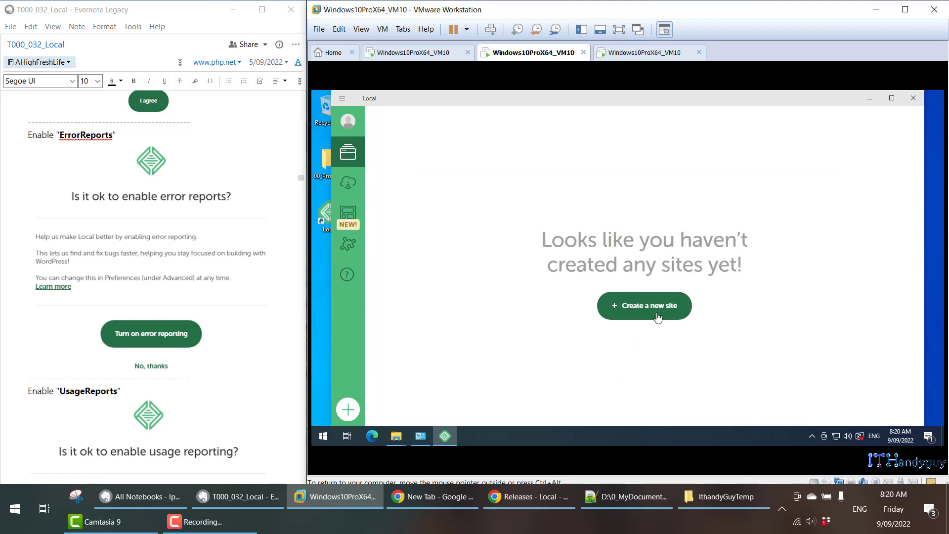
left_click(657, 316)
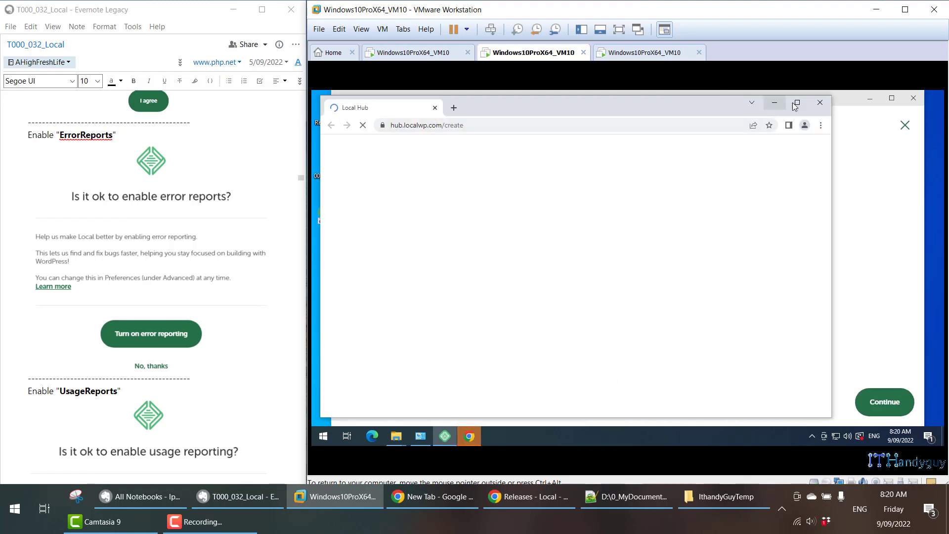
left_click(797, 103)
left_click(887, 98)
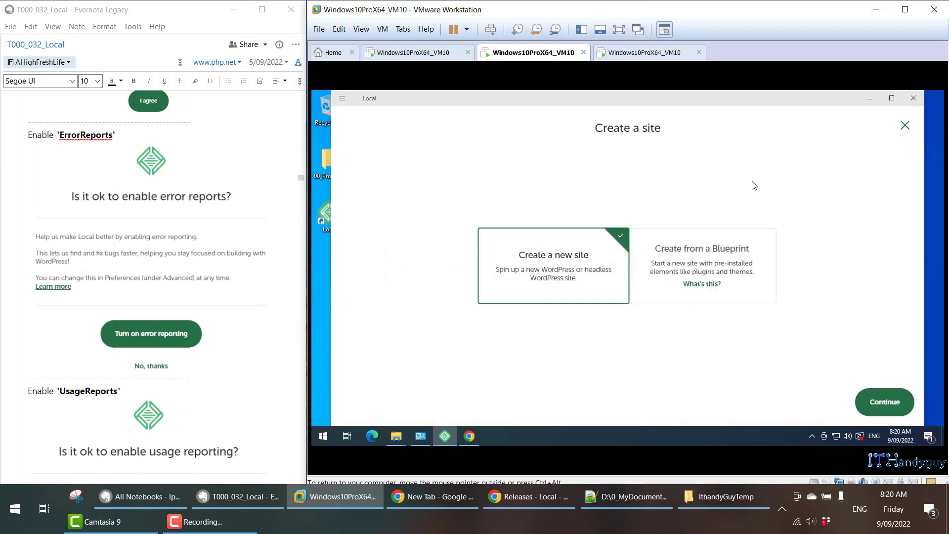
left_click(905, 125)
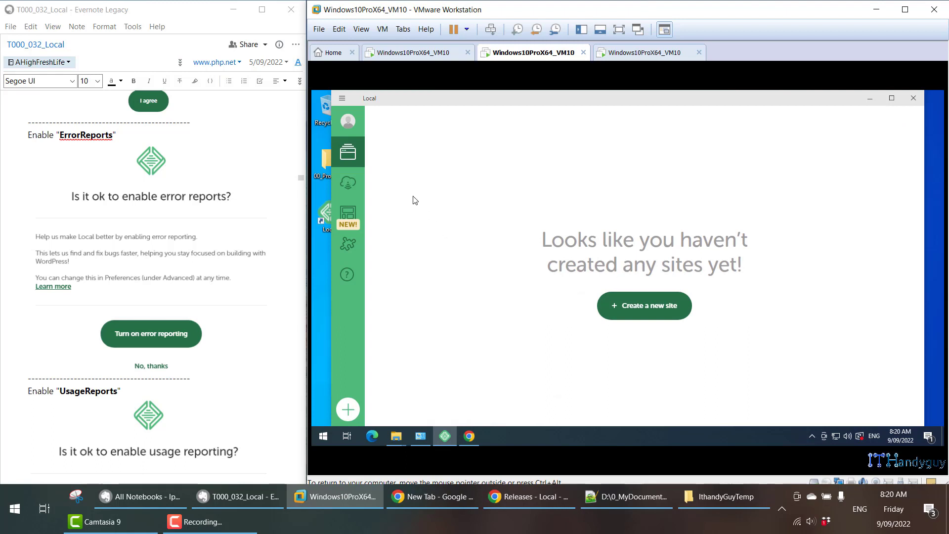
left_click(469, 436)
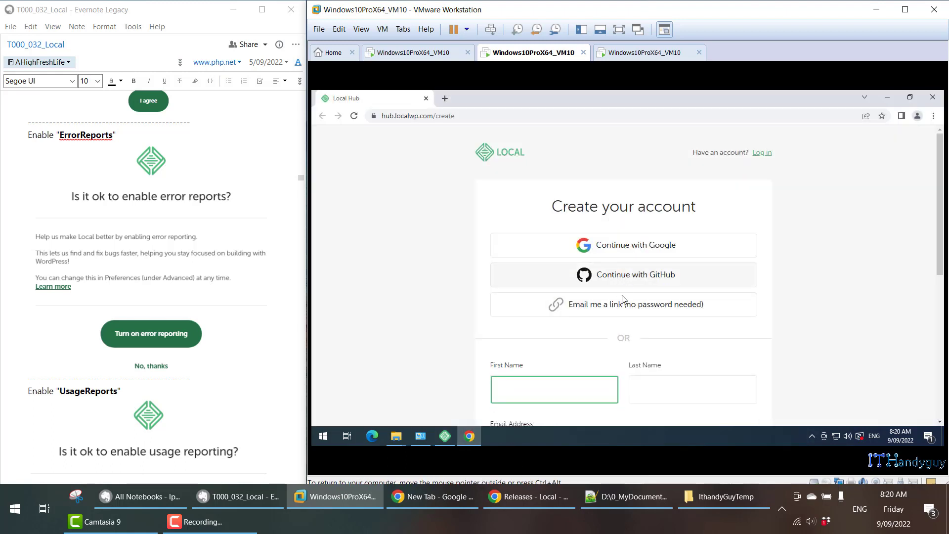
Switch Local Hub from account creation to login and log in with the account's e-mail address and password.
scroll(571, 335, "down", 3)
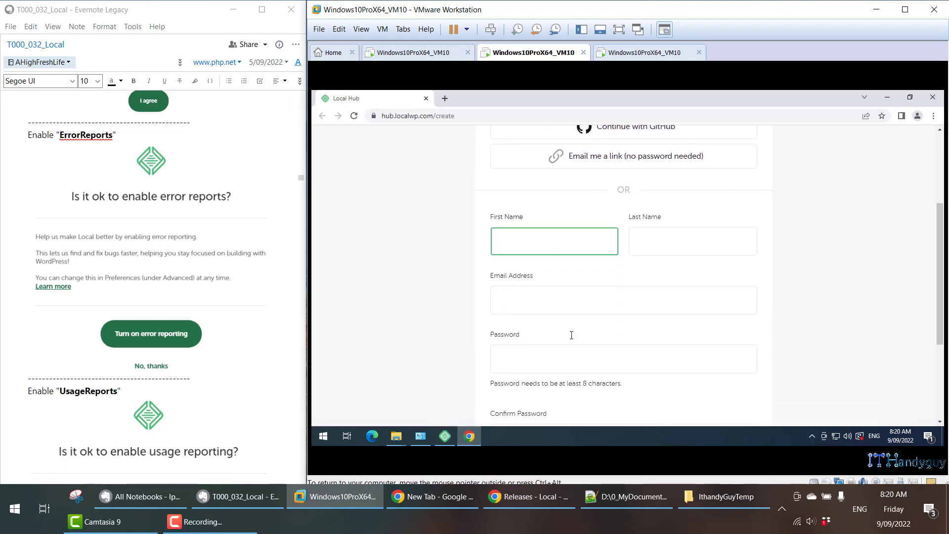
scroll(579, 331, "down", 3)
scroll(583, 327, "up", 6)
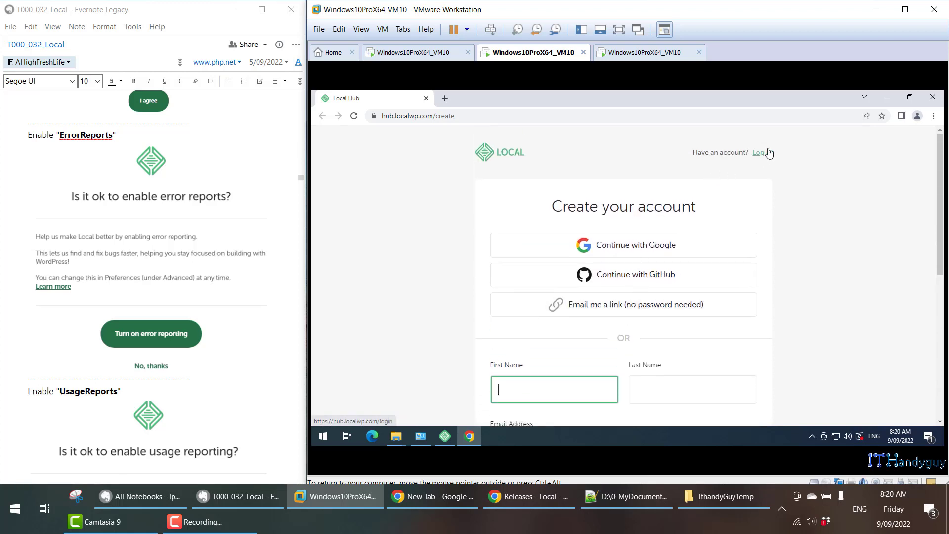
left_click(766, 153)
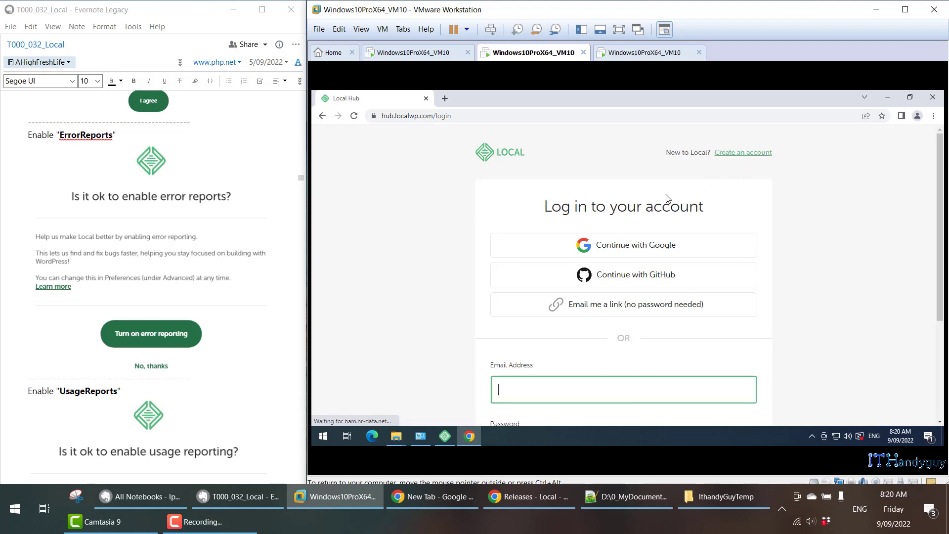
scroll(741, 133, "down", 2)
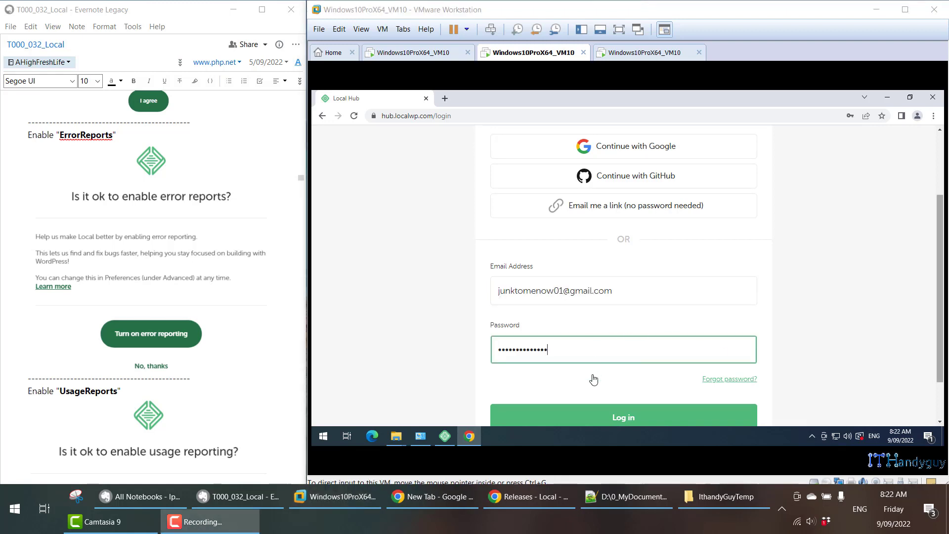
left_click(606, 420)
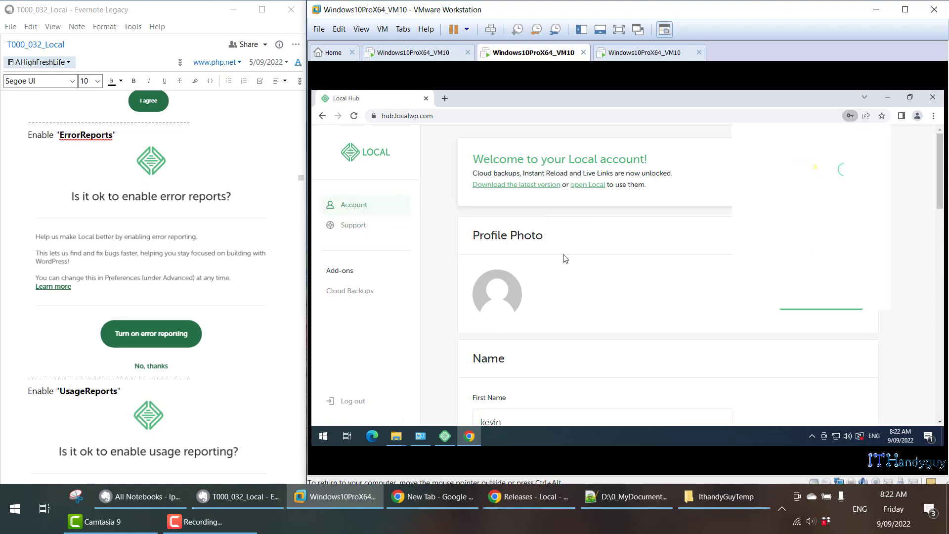
Start logging in from the Local program, allow it through the firewall on private networks, and authorize the account connection.
left_click(445, 436)
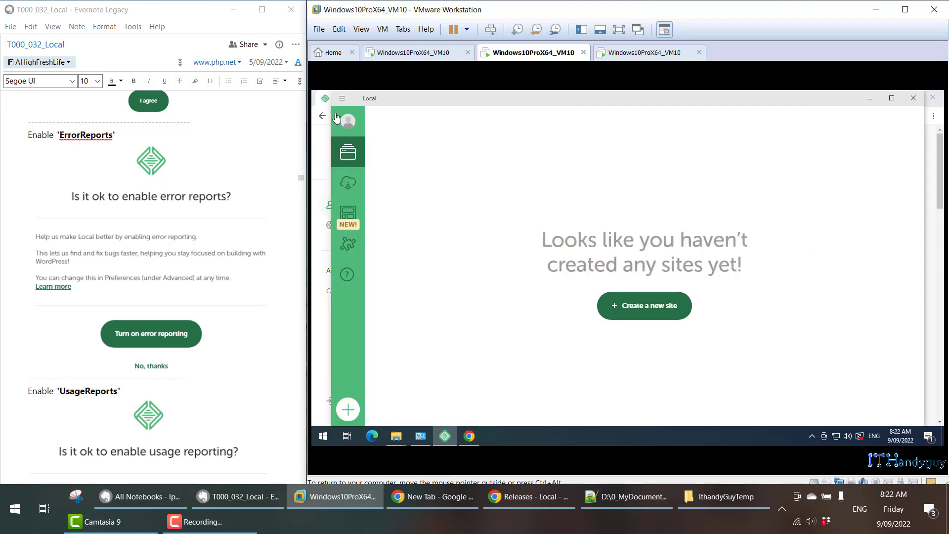
mouse_move(346, 125)
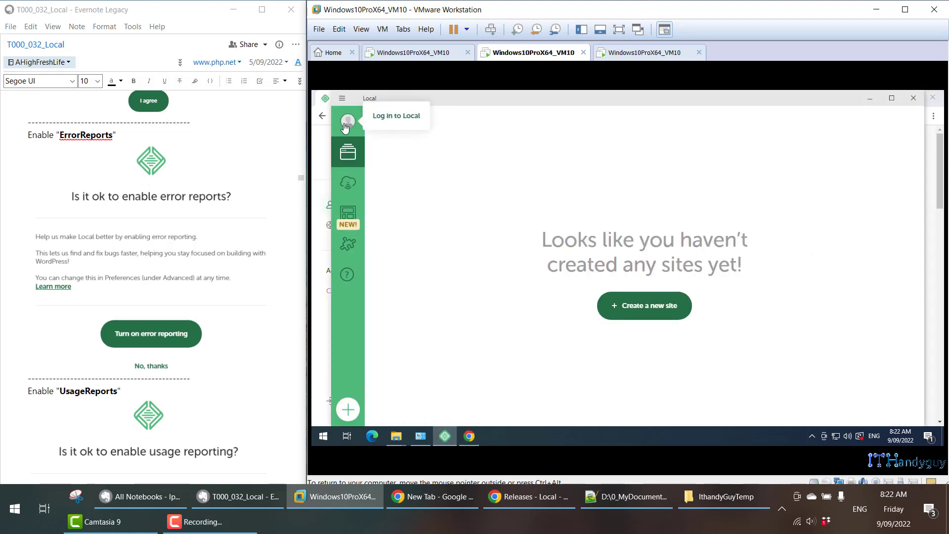
left_click(392, 117)
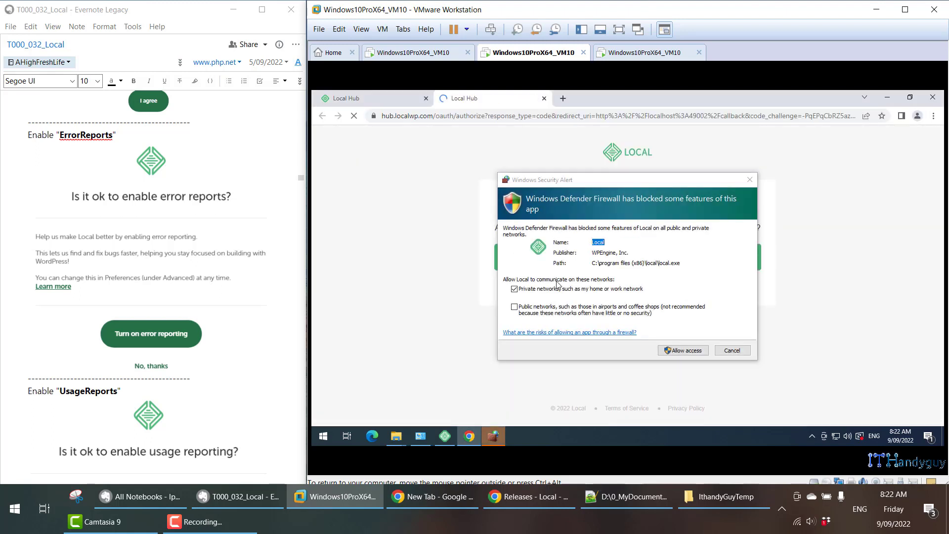
left_click(686, 352)
left_click(637, 261)
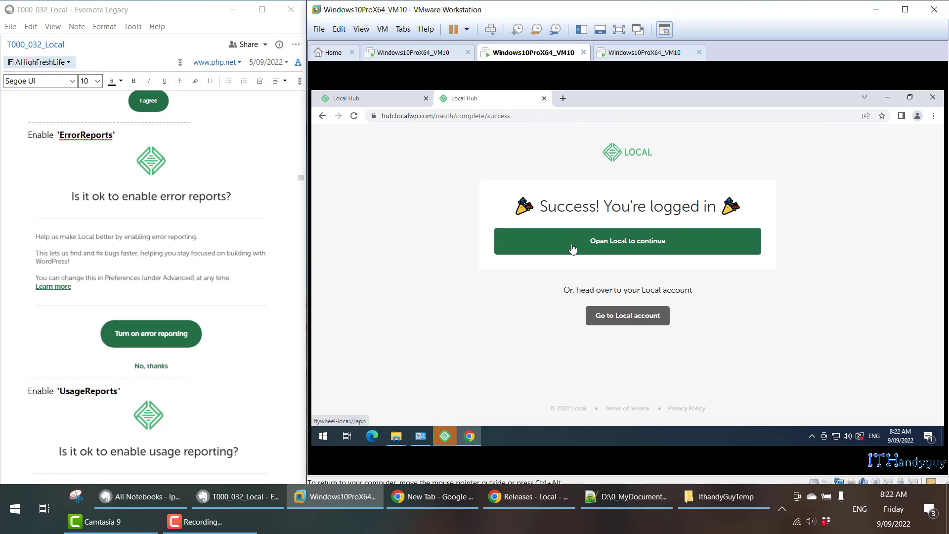
Return to the Local program from the login success page and check which account is signed in.
left_click(572, 248)
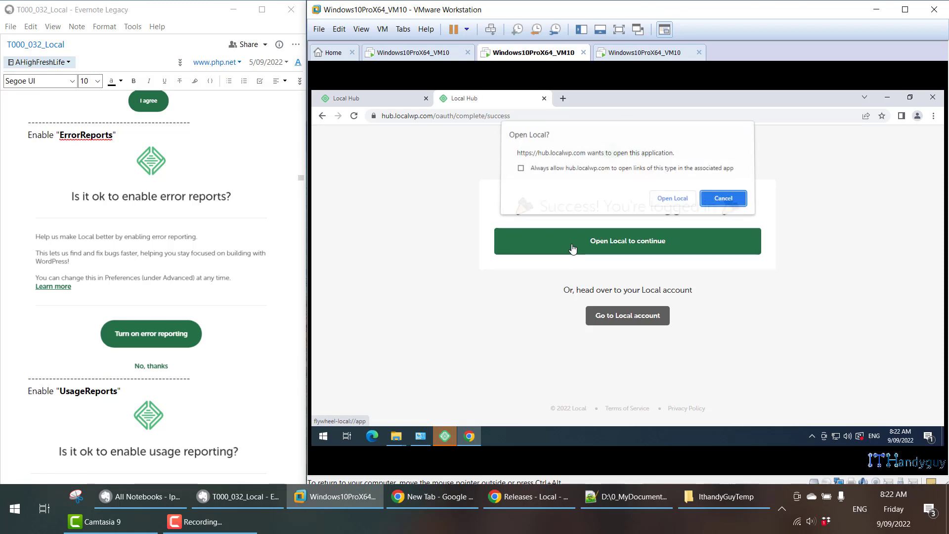
left_click(675, 197)
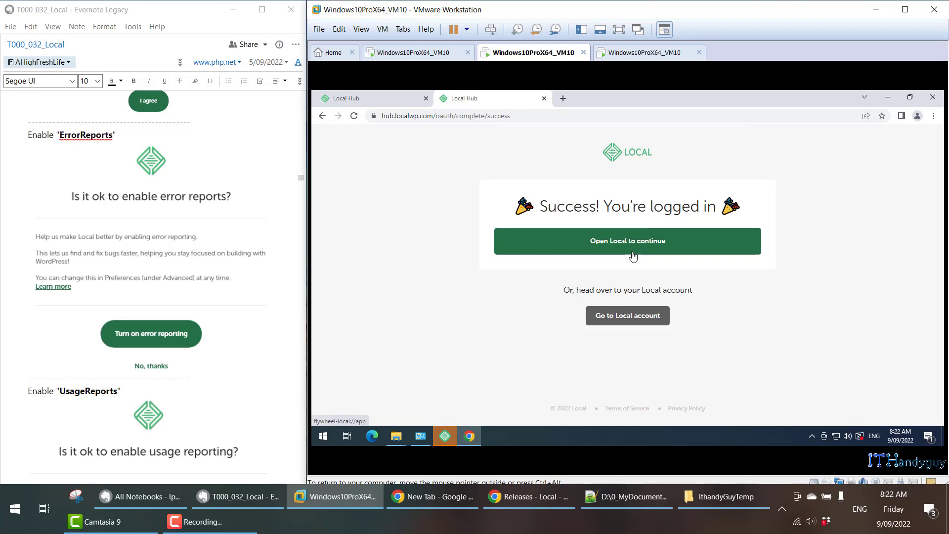
left_click(437, 443)
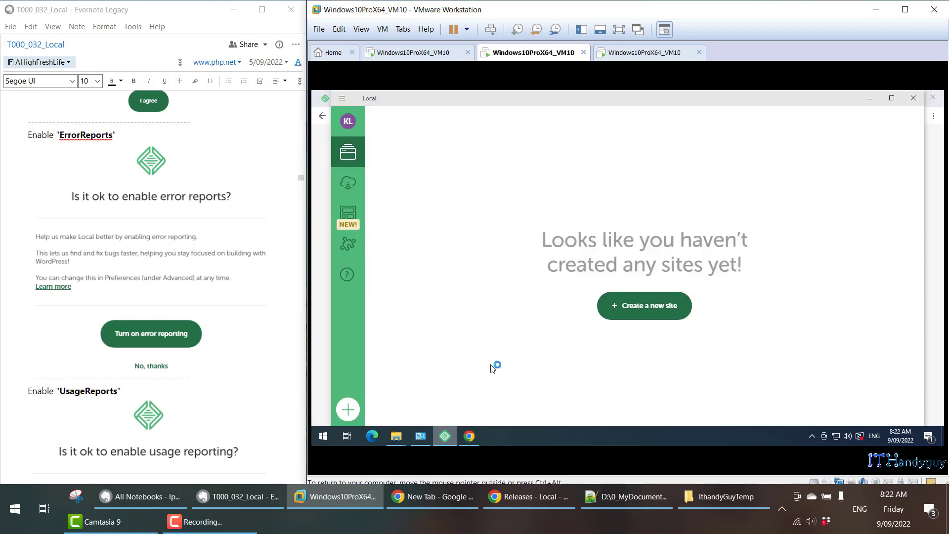
left_click(348, 124)
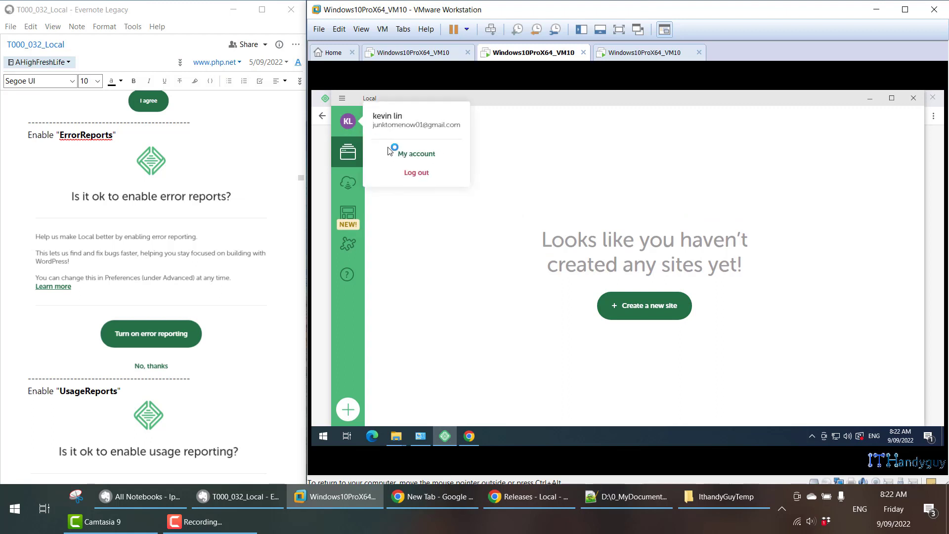
left_click(466, 253)
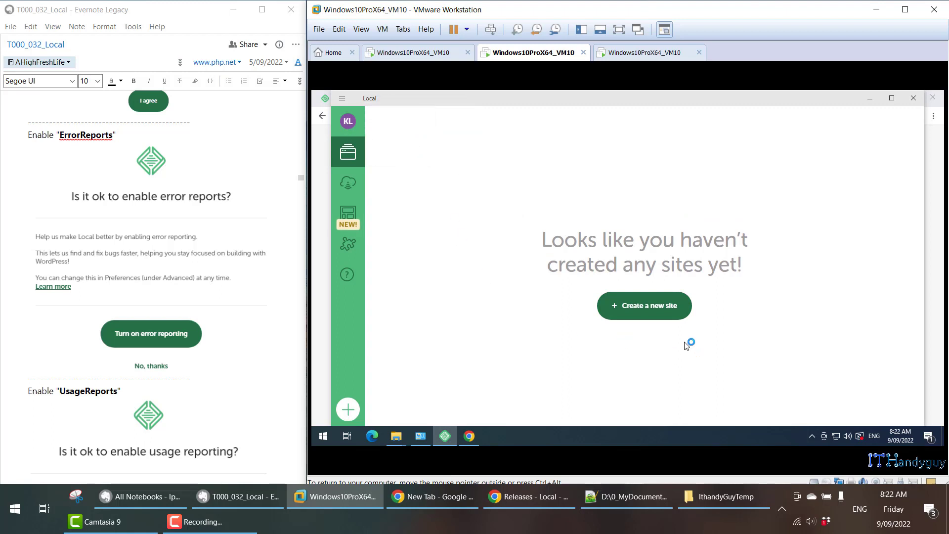
Start creating a site in Local with the "Create a new site" option and continue to the site name page.
left_click(655, 312)
scroll(160, 297, "down", 5)
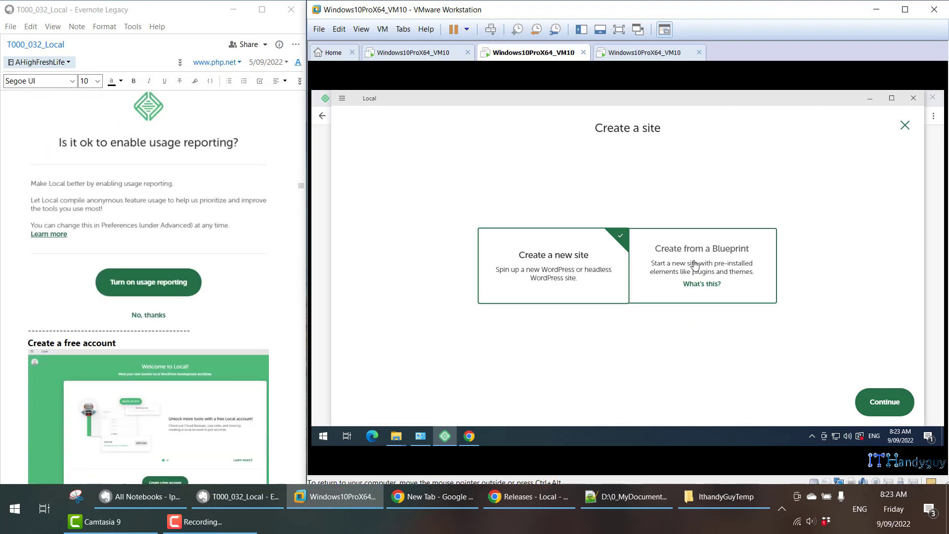
scroll(266, 301, "down", 3)
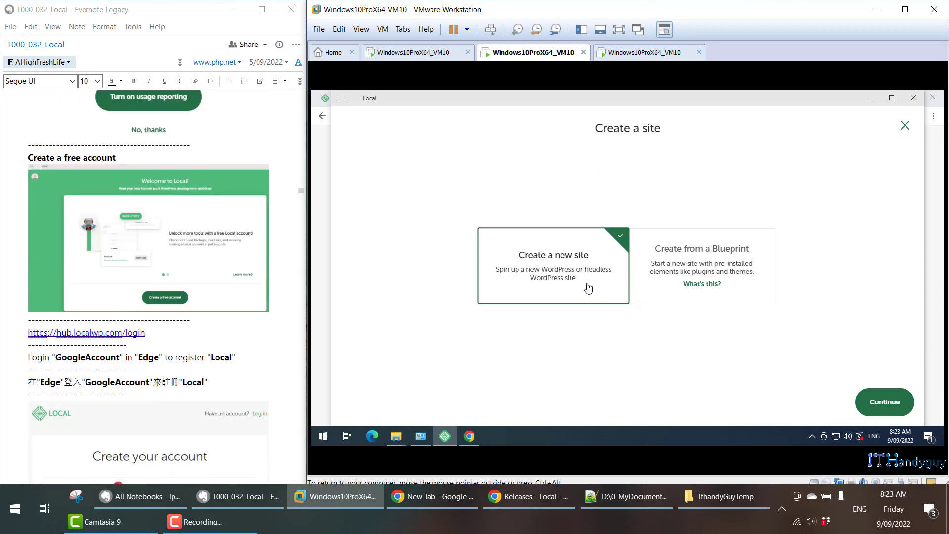
left_click(880, 404)
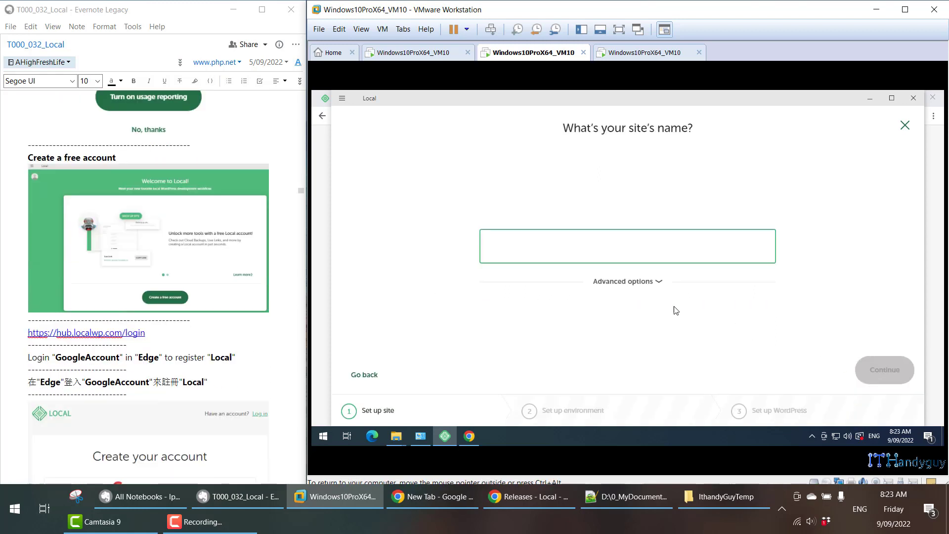
Expand the site's advanced options and name the site "ITHandyGuy Tutorial", copied from the first example in the Evernote note.
left_click(650, 278)
scroll(282, 269, "up", 2)
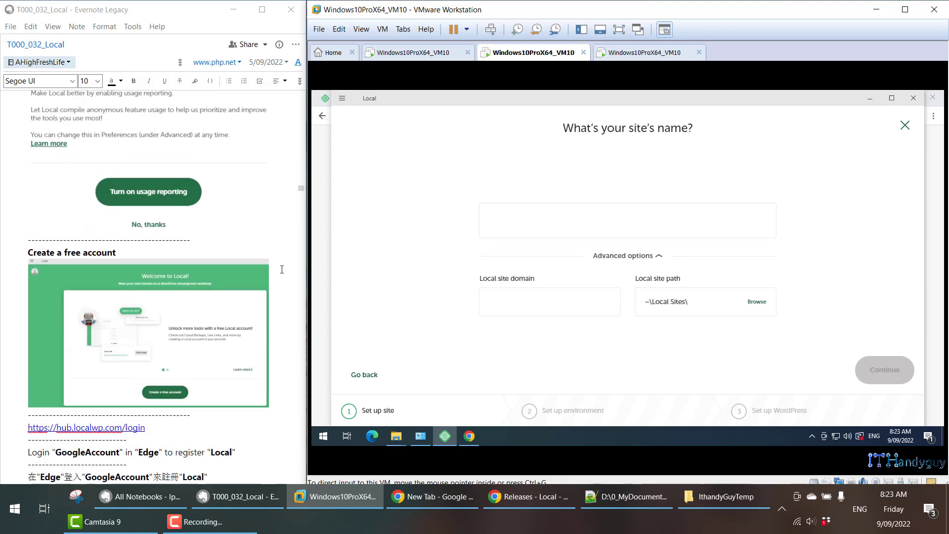
scroll(282, 269, "up", 10)
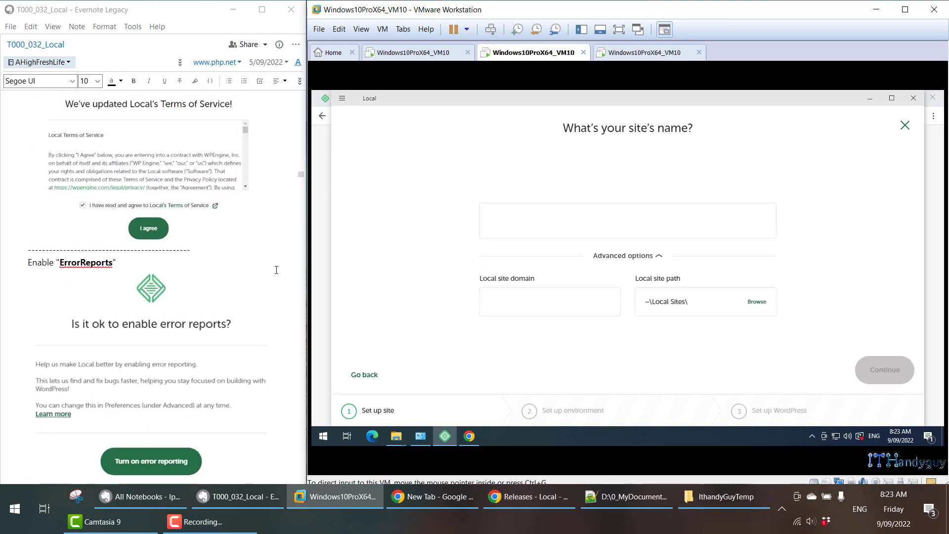
scroll(272, 277, "down", 12)
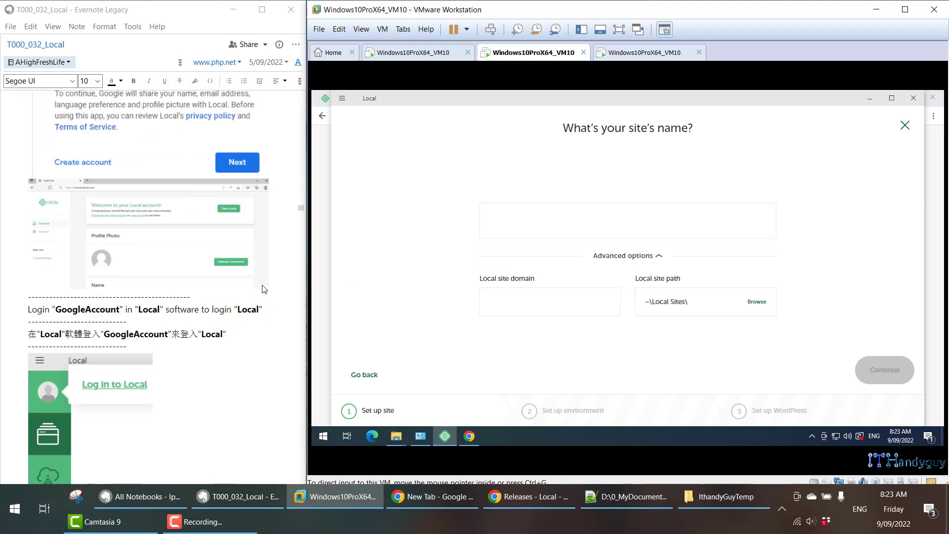
scroll(264, 289, "down", 9)
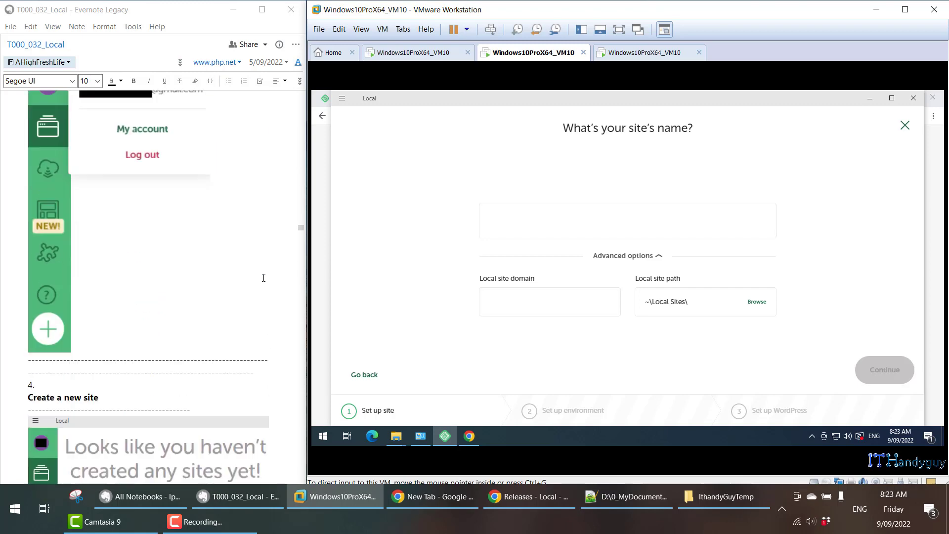
scroll(263, 278, "down", 10)
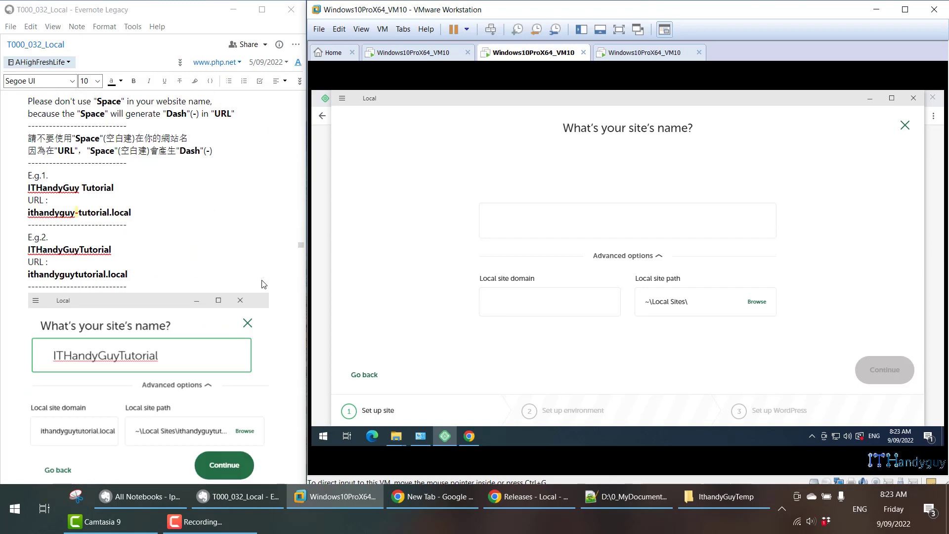
triple_click(94, 190)
right_click(94, 190)
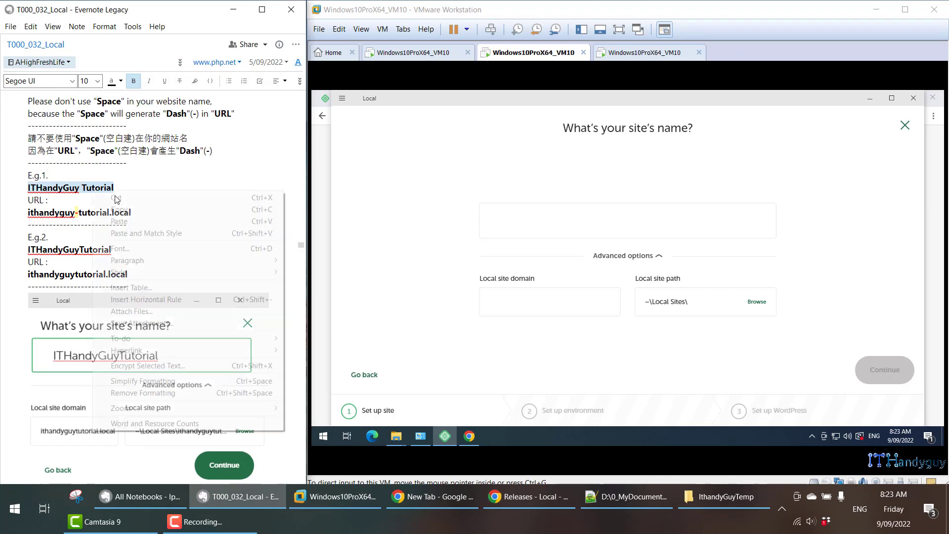
left_click(138, 207)
scroll(54, 163, "up", 1)
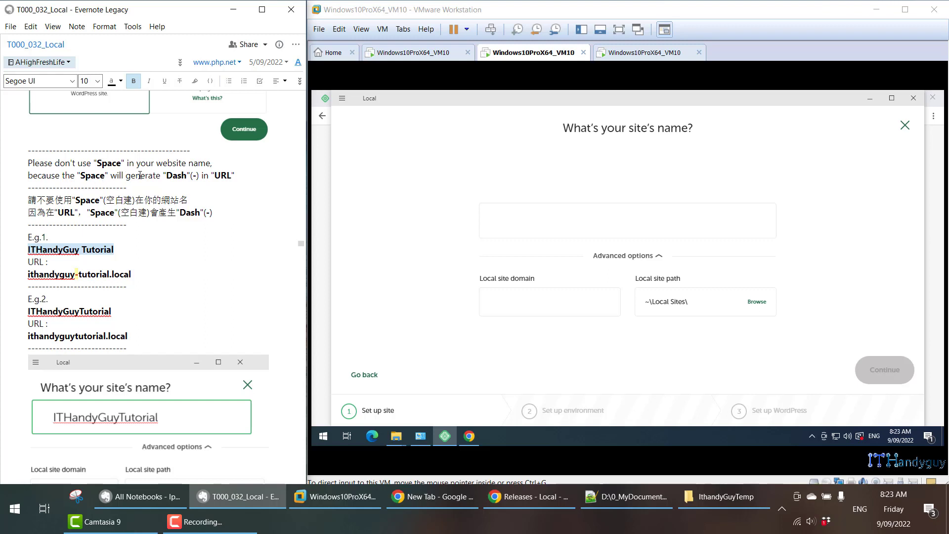
left_click(600, 218)
key("ctrl+v")
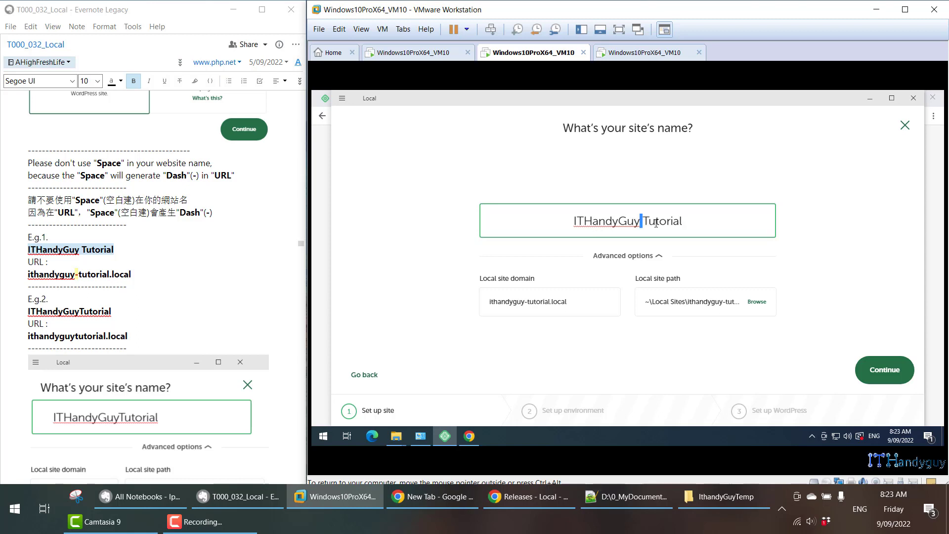
Remove the space from the site name so it reads "ITHandyGuyTutorial", and continue to the environment page.
double_click(525, 301)
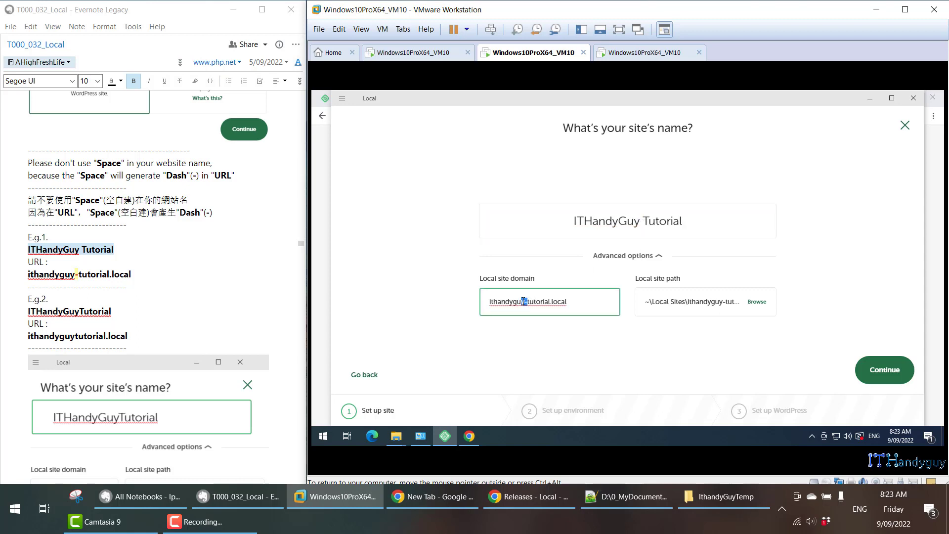
left_click(528, 306)
left_click(647, 220)
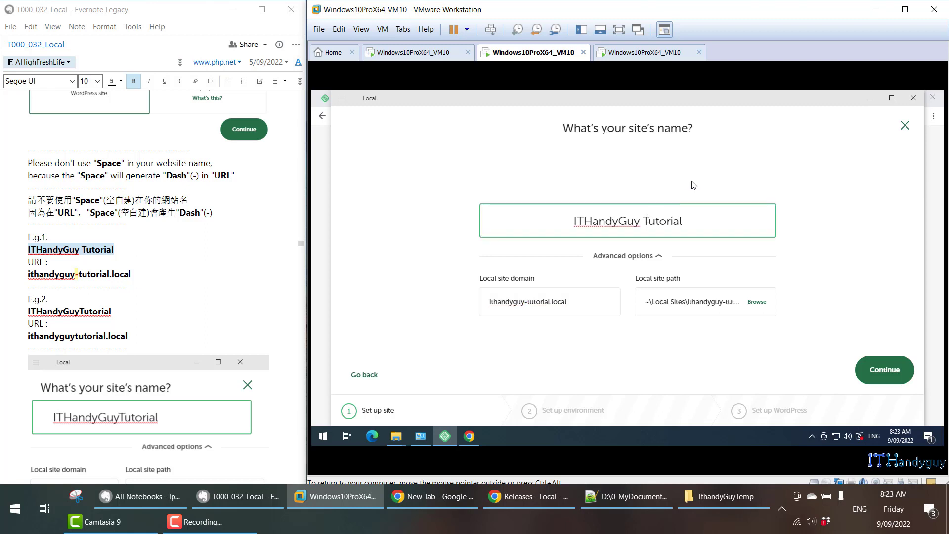
key("BackSpace")
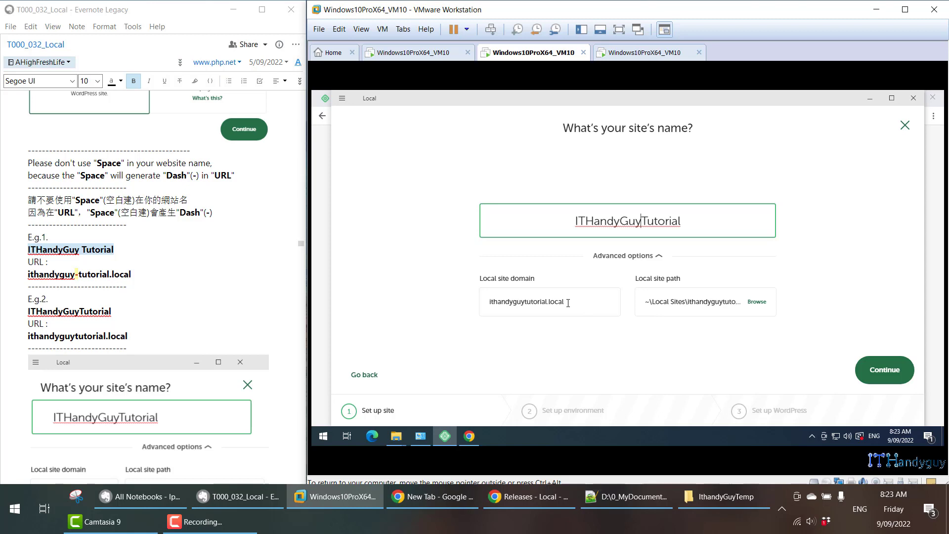
left_click(885, 371)
Choose the custom environment recommended in the note, with PHP version 7.4.1 and Apache 2.4.43 as the web server.
scroll(100, 301, "down", 6)
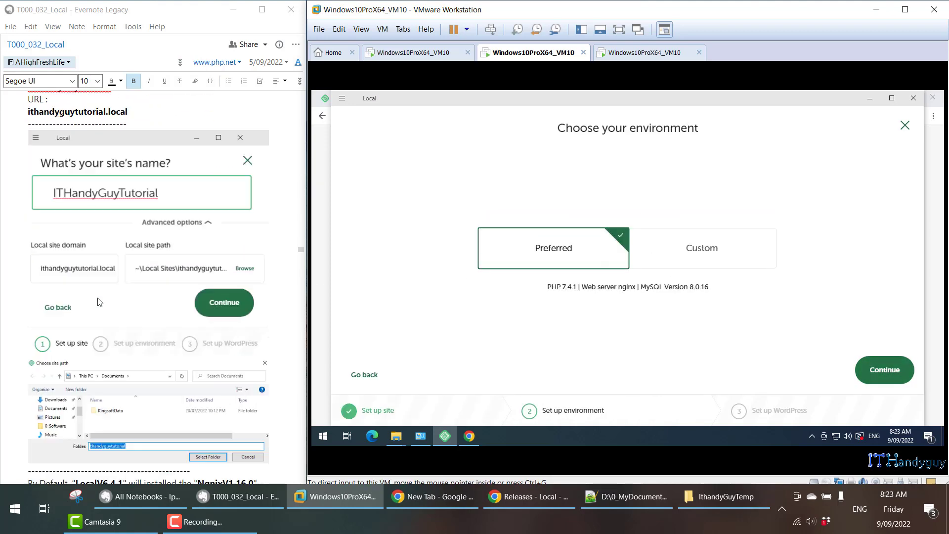
scroll(99, 298, "down", 4)
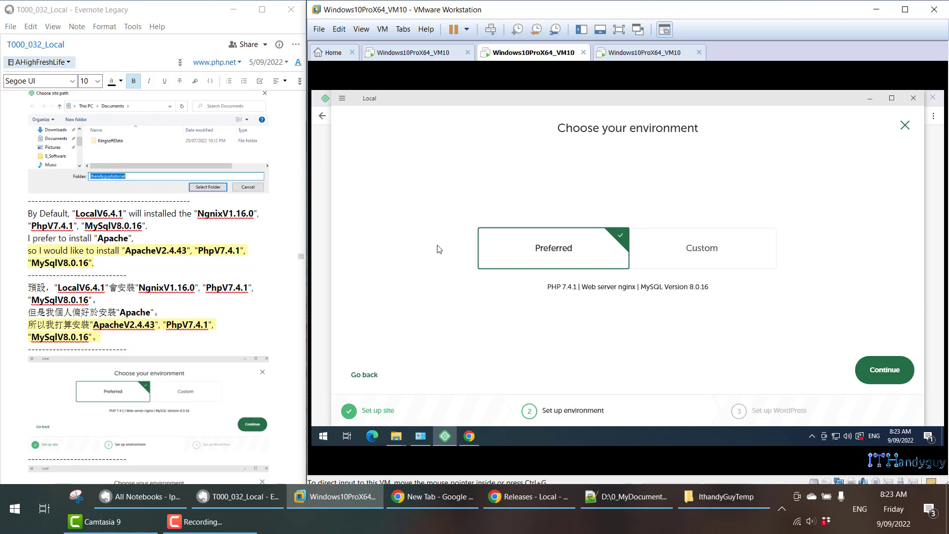
left_click(698, 256)
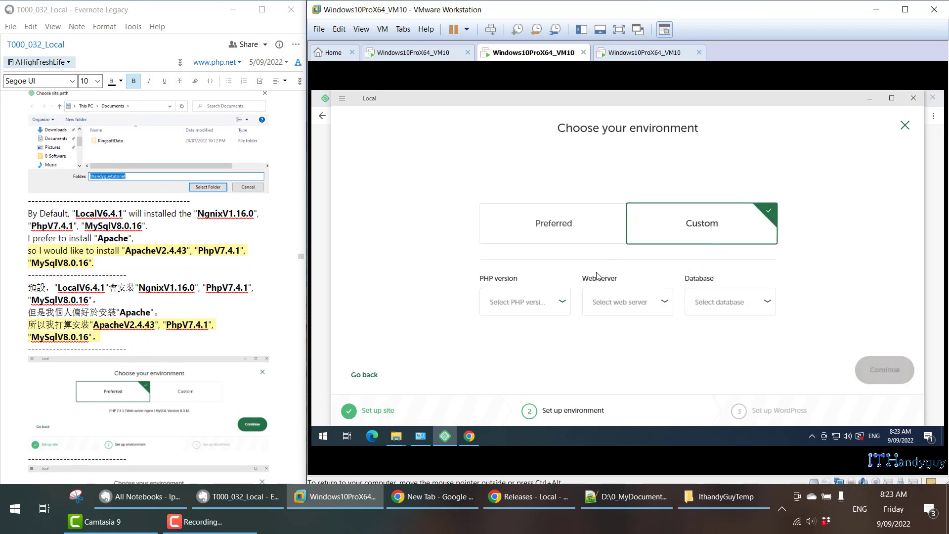
left_click(551, 306)
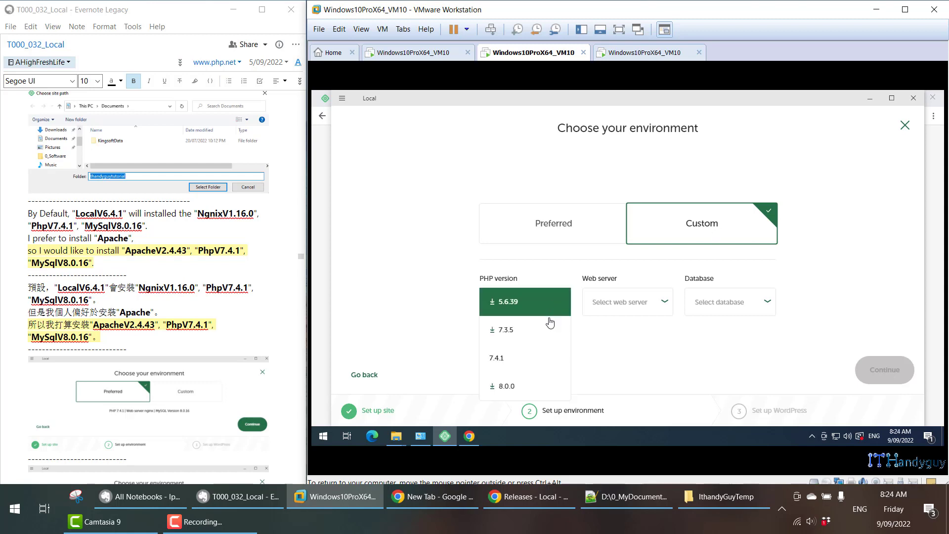
left_click(539, 358)
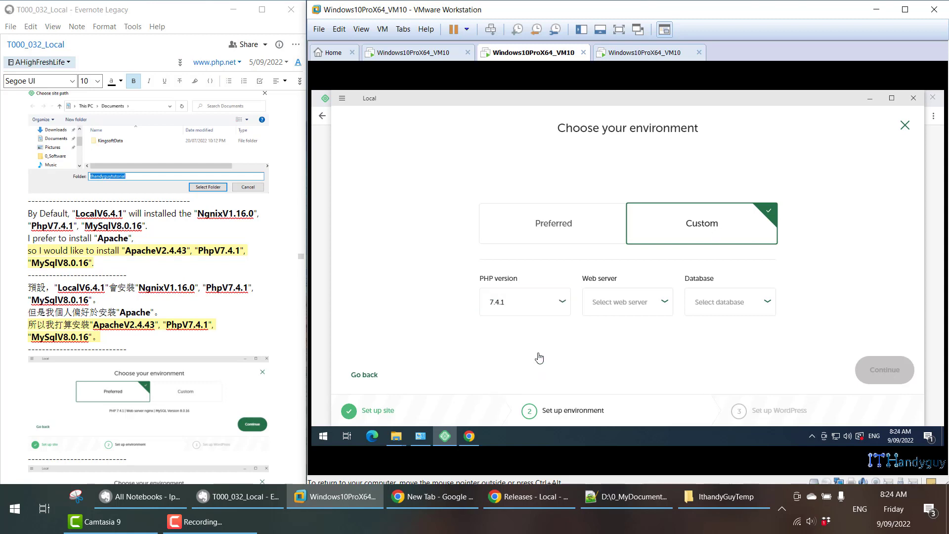
left_click(655, 303)
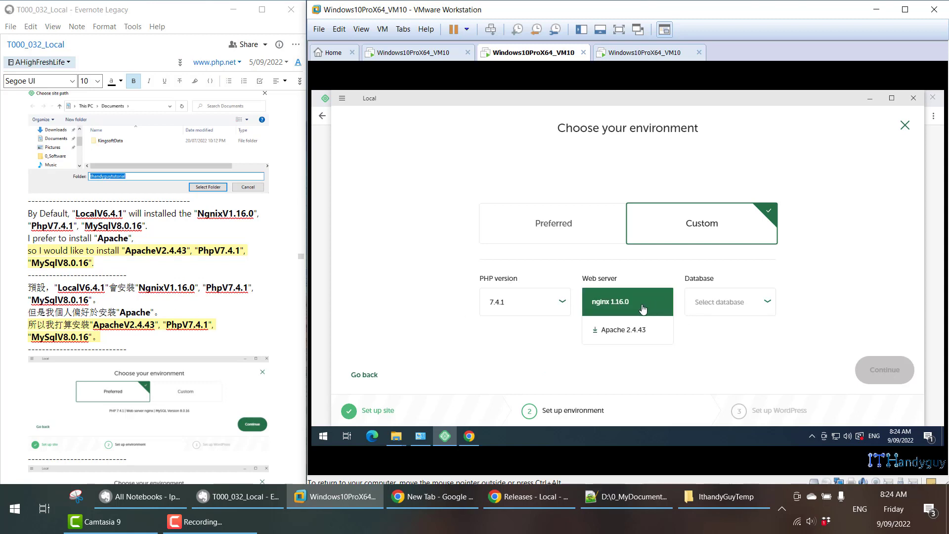
left_click(618, 333)
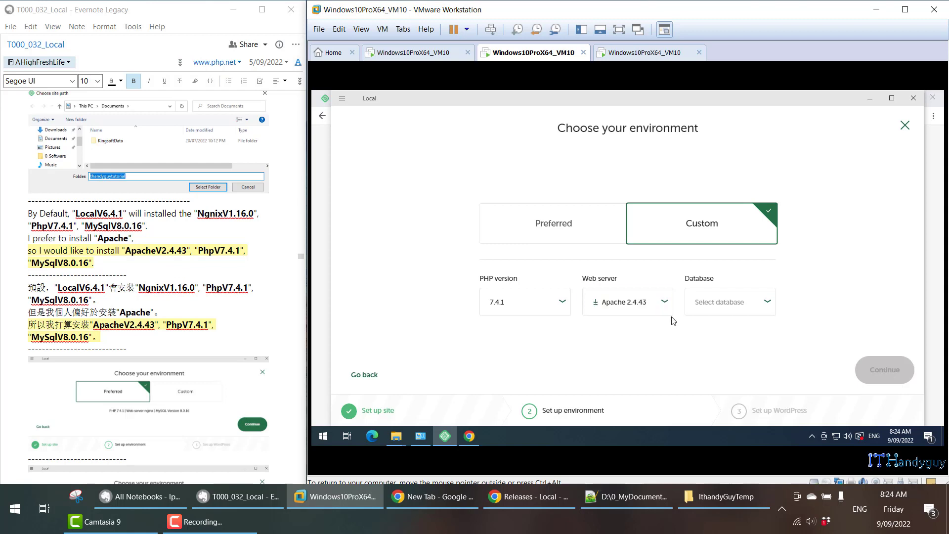
Compare the environment choices with the note's screenshot and keep PHP version 7.4.1 selected.
left_click(710, 302)
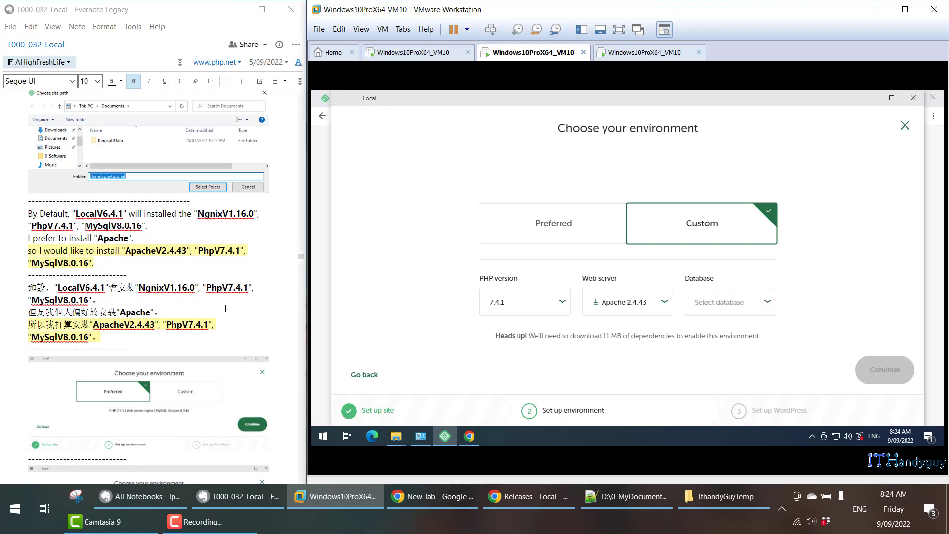
scroll(192, 314, "down", 6)
scroll(193, 314, "down", 2)
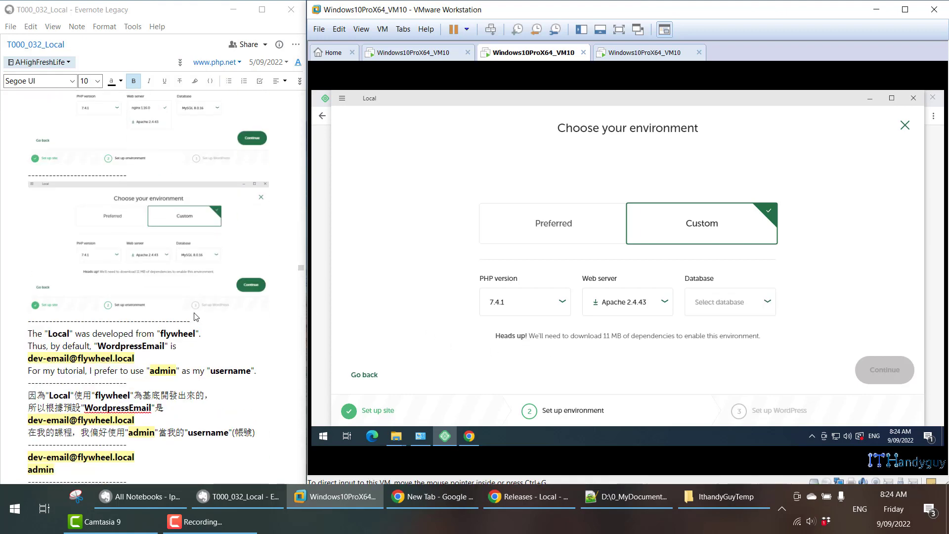
left_click(186, 284)
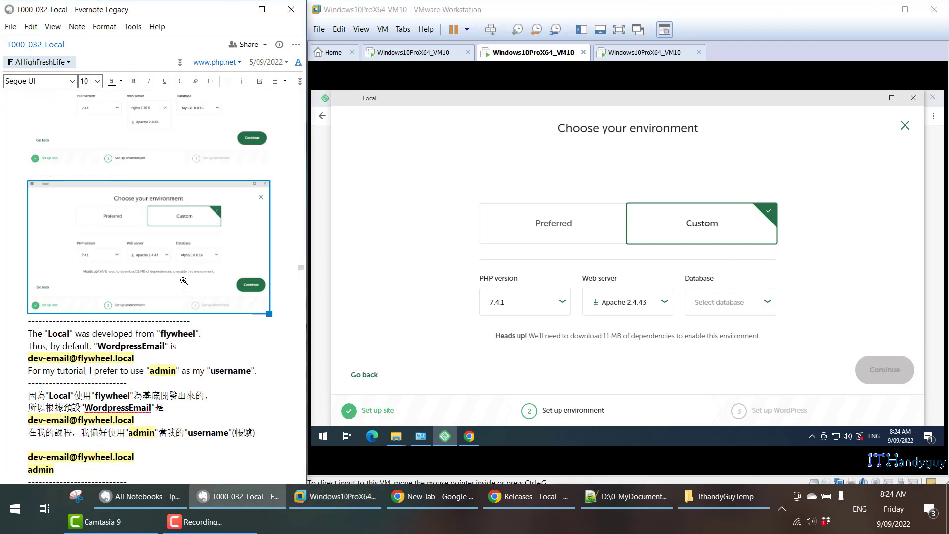
scroll(184, 274, "up", 1)
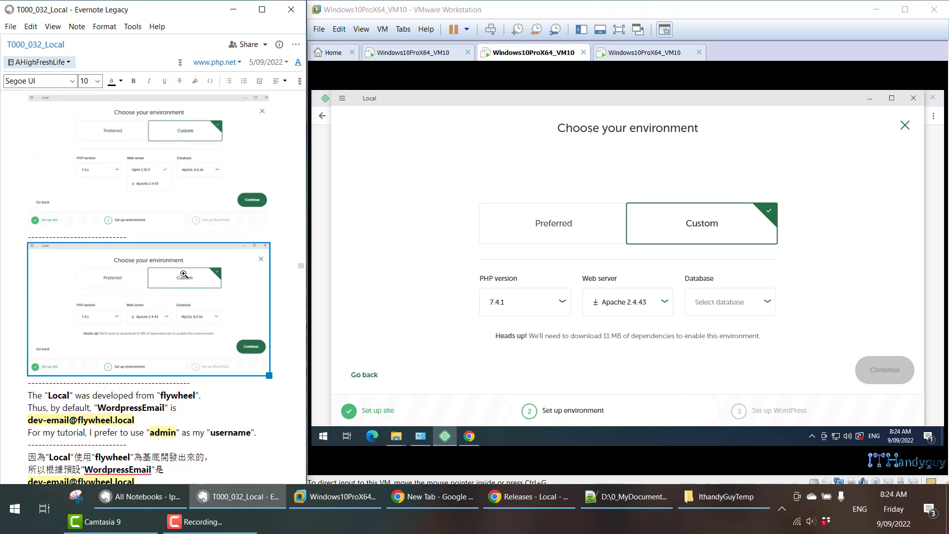
left_click(559, 303)
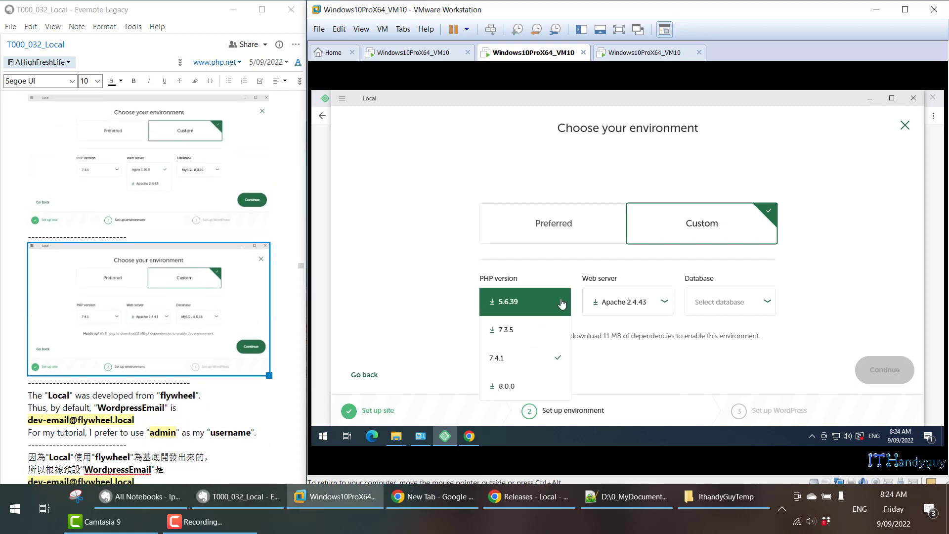
left_click(554, 356)
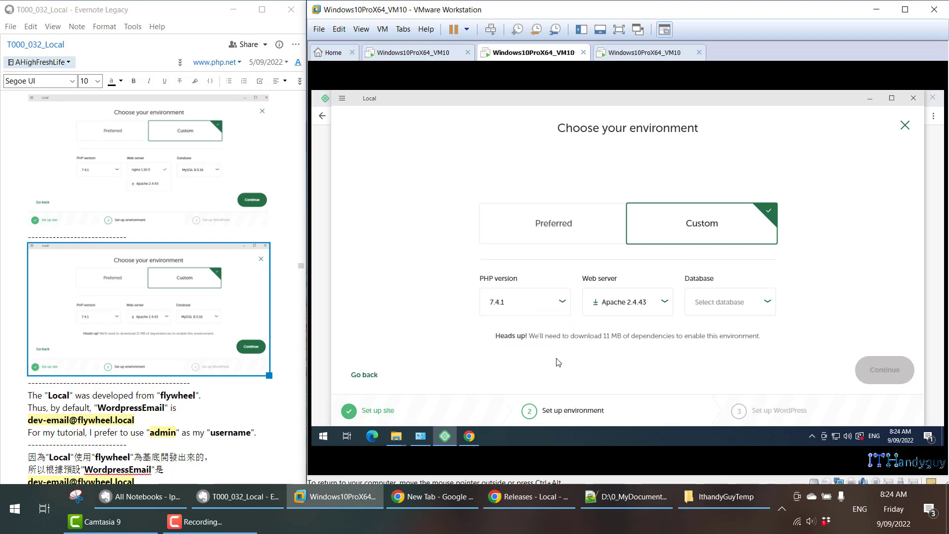
Set the database to MySQL 8.0.16 and continue to the WordPress setup page.
left_click(765, 299)
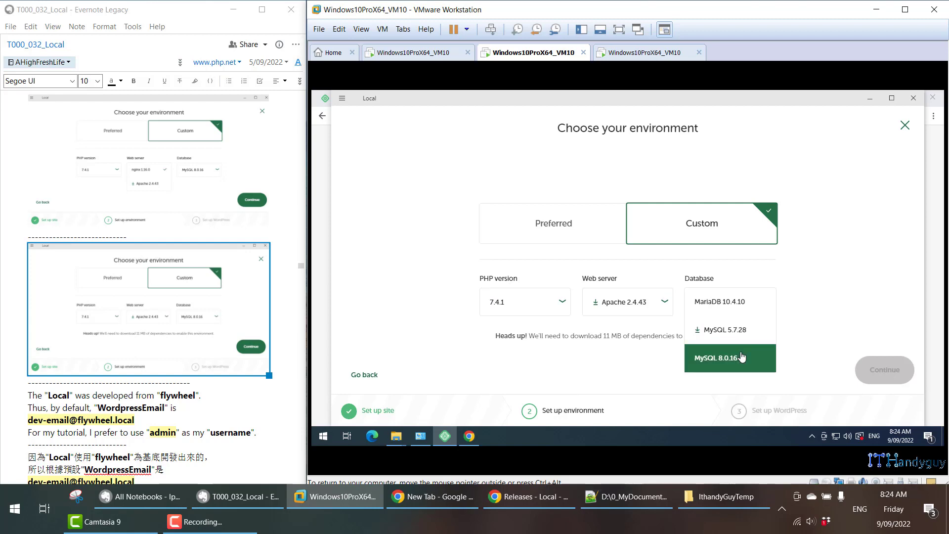
left_click(742, 357)
left_click(740, 310)
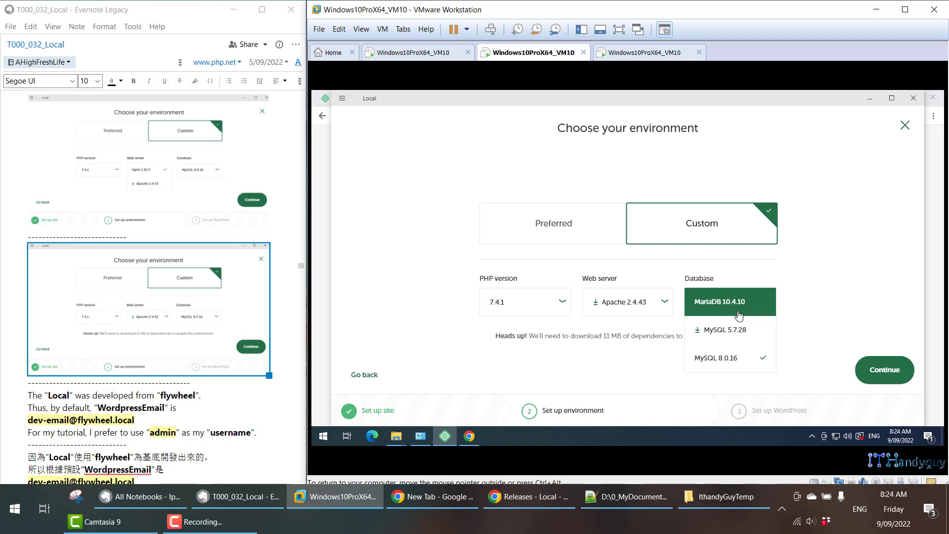
left_click(747, 362)
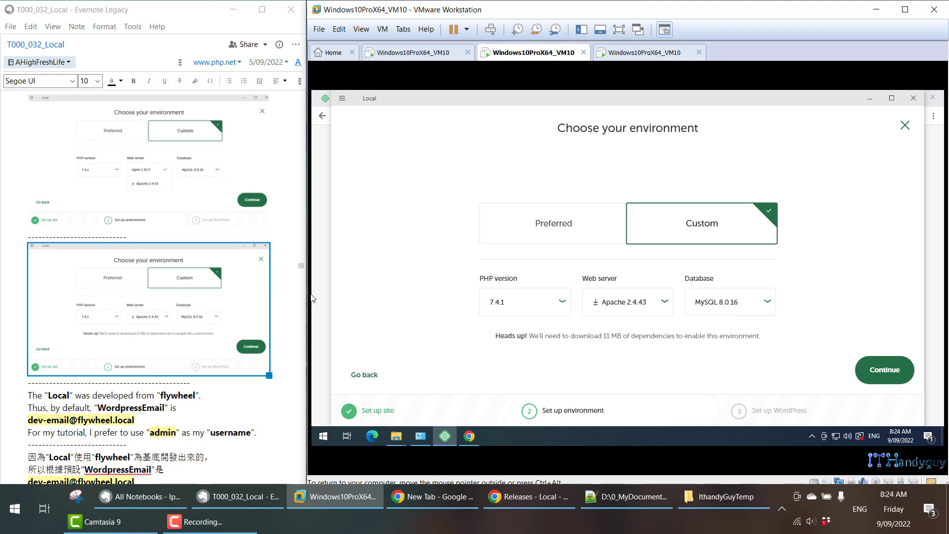
scroll(233, 327, "down", 3)
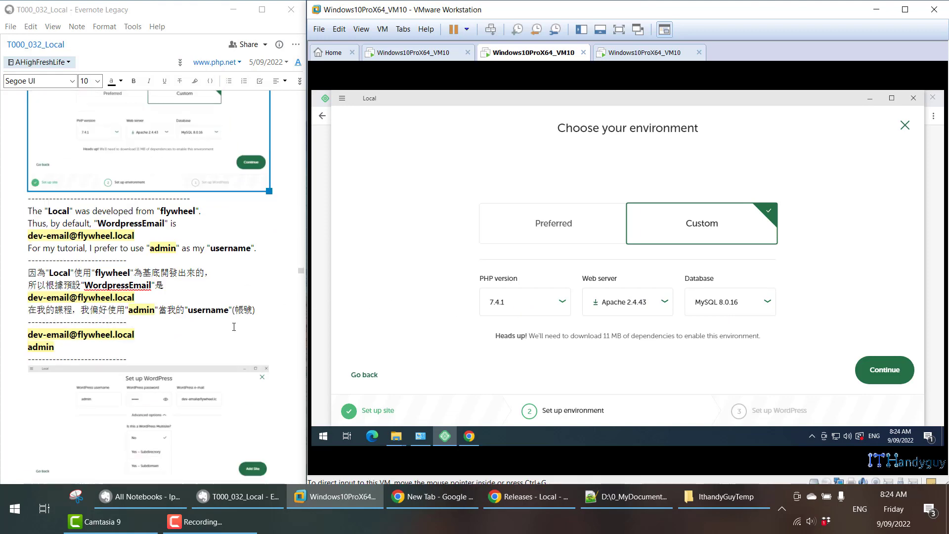
left_click(897, 376)
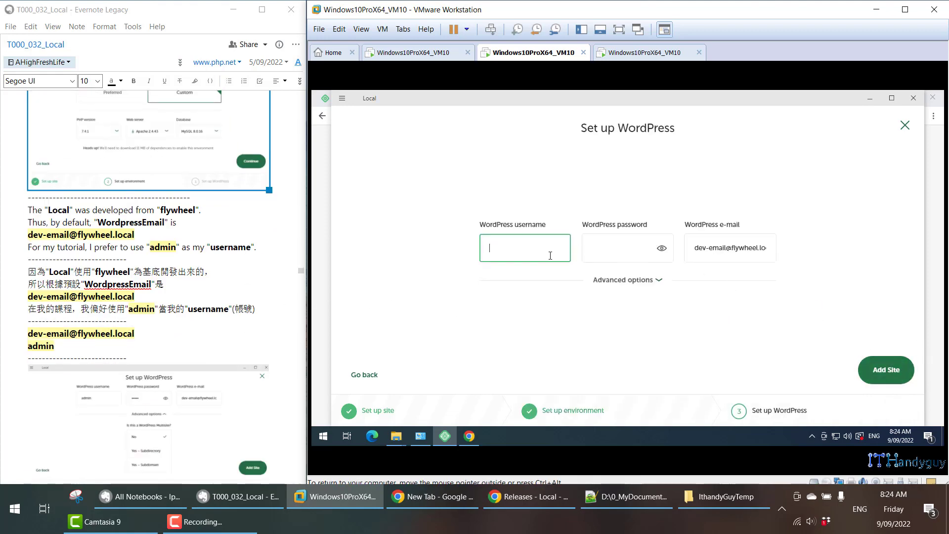
Enter "admin" as the WordPress username, fill in the WordPress password, and expand the advanced options.
scroll(213, 269, "down", 2)
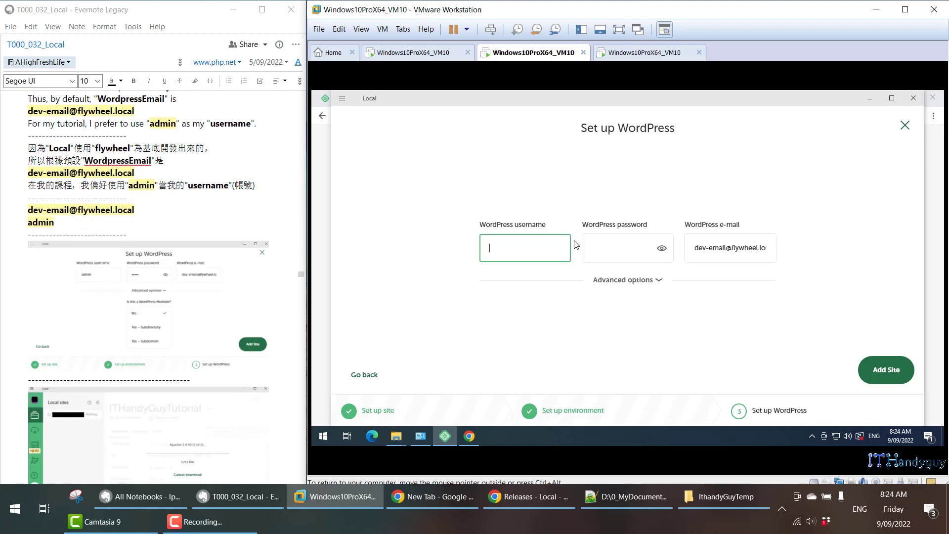
left_click(624, 244)
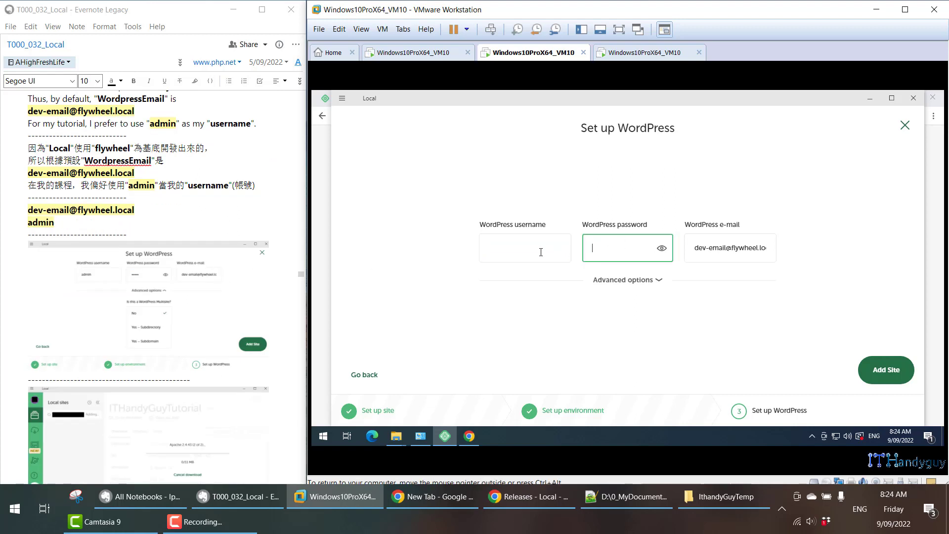
left_click(546, 252)
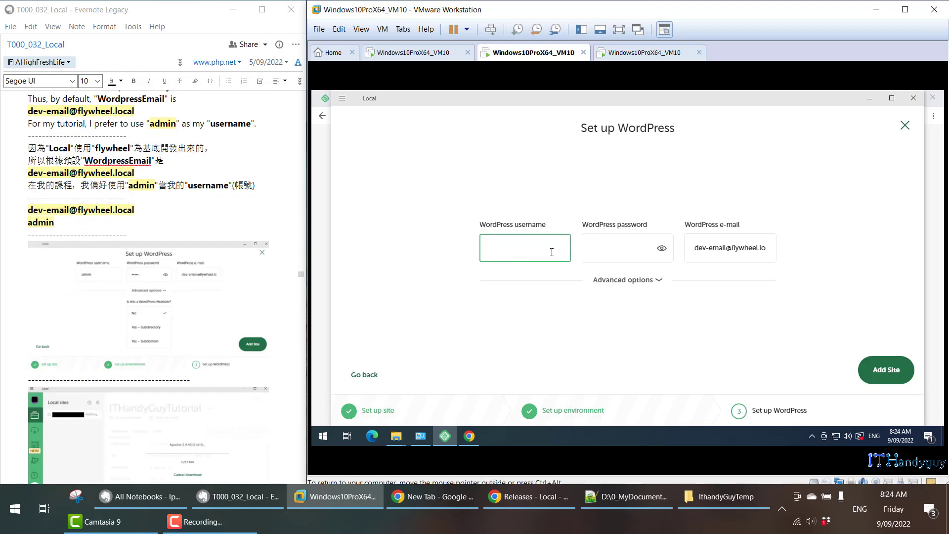
type("admin")
key("Tab")
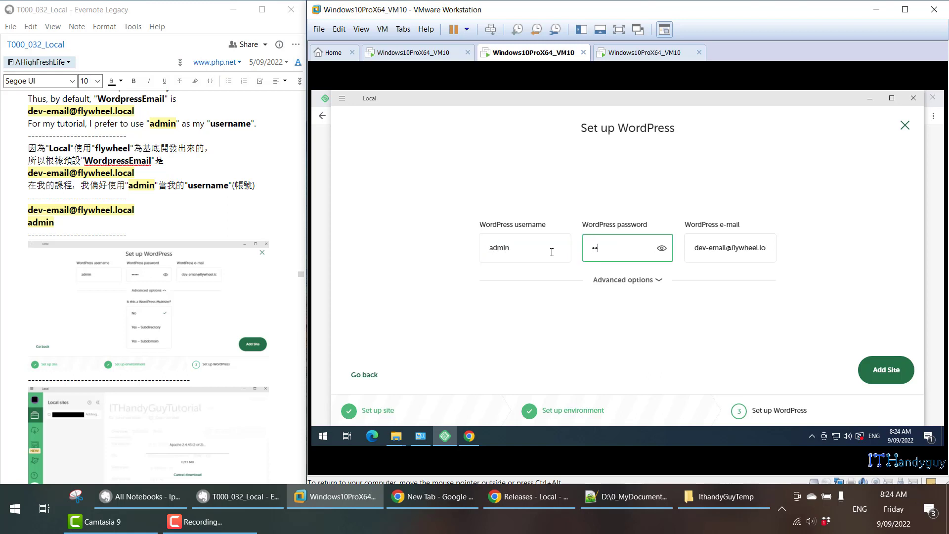
left_click(639, 281)
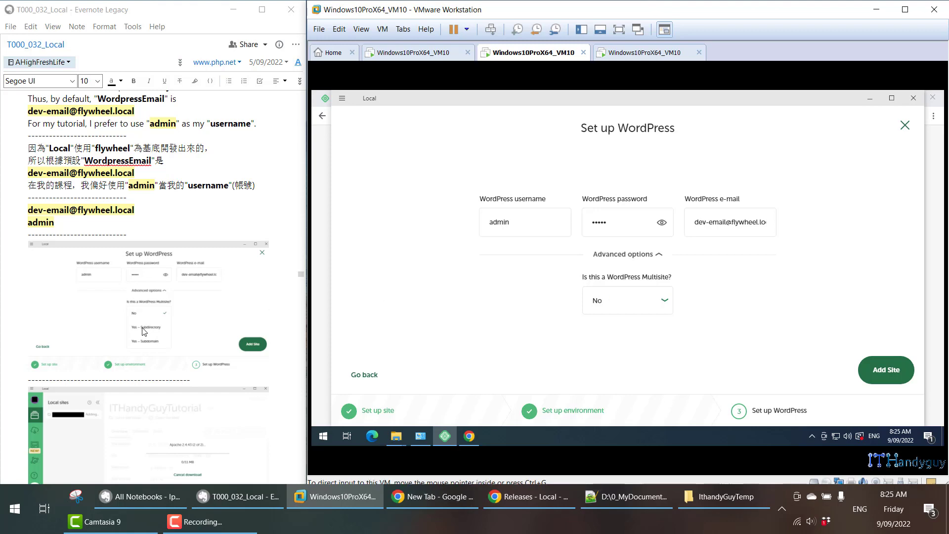
Look ahead in the Evernote note at the screenshots of the site installation, permission prompt and firewall alert.
scroll(146, 332, "down", 12)
scroll(146, 332, "down", 4)
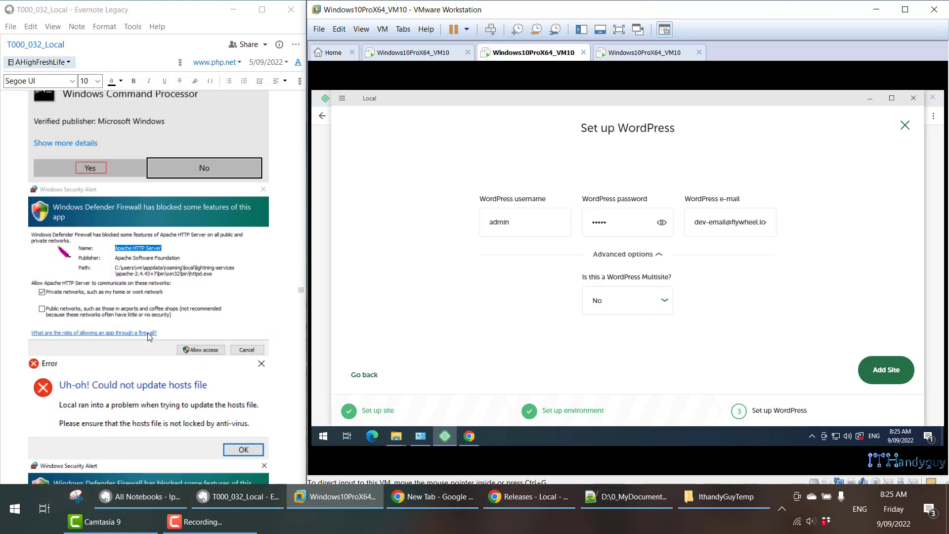
scroll(149, 341, "up", 15)
scroll(156, 357, "down", 5)
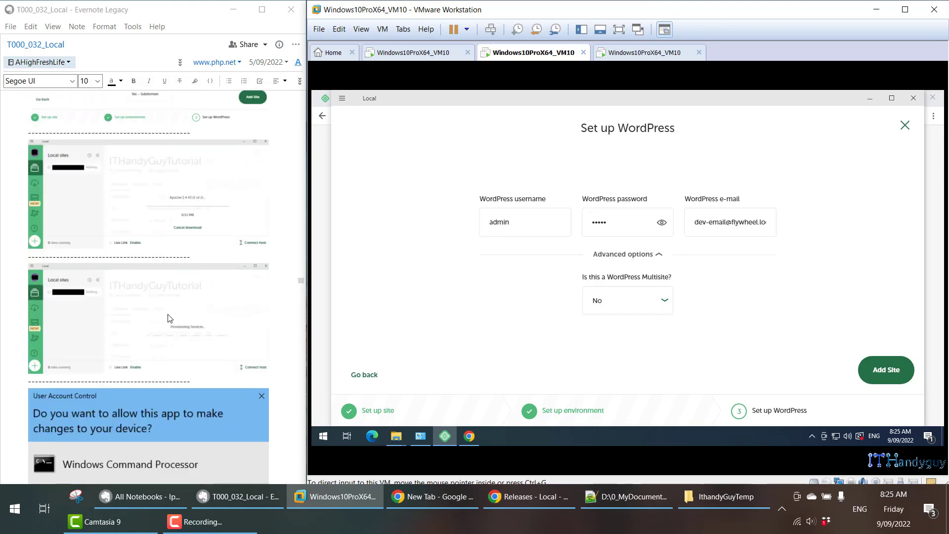
left_click(198, 363)
scroll(238, 327, "up", 5)
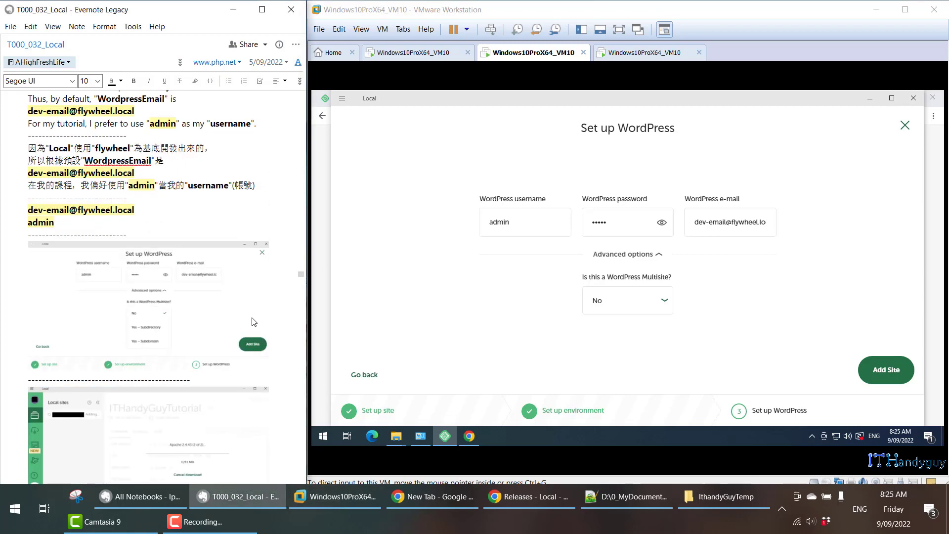
Read the note's paragraph on Local's flywheel origin, the default WordPress e-mail and the preferred username, highlighting each line.
scroll(247, 323, "up", 5)
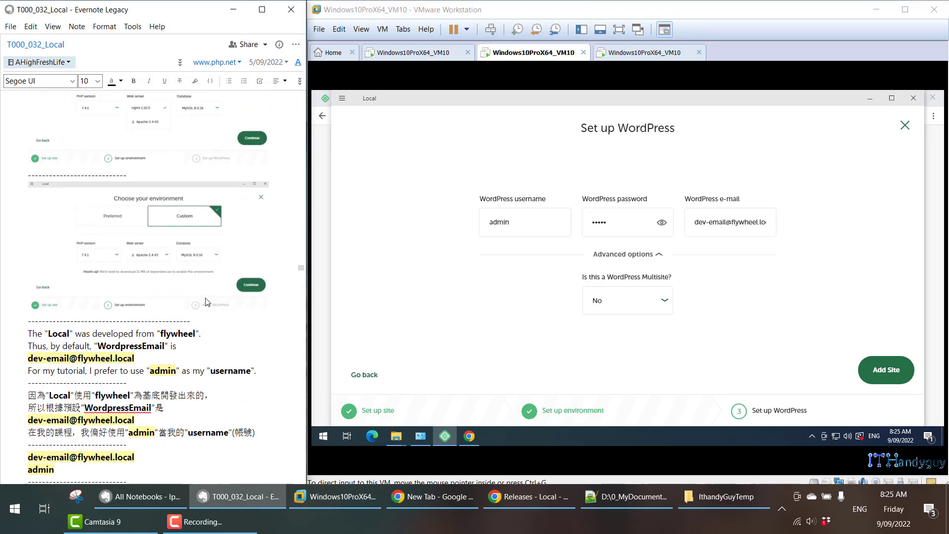
left_click(207, 299)
scroll(205, 296, "down", 3)
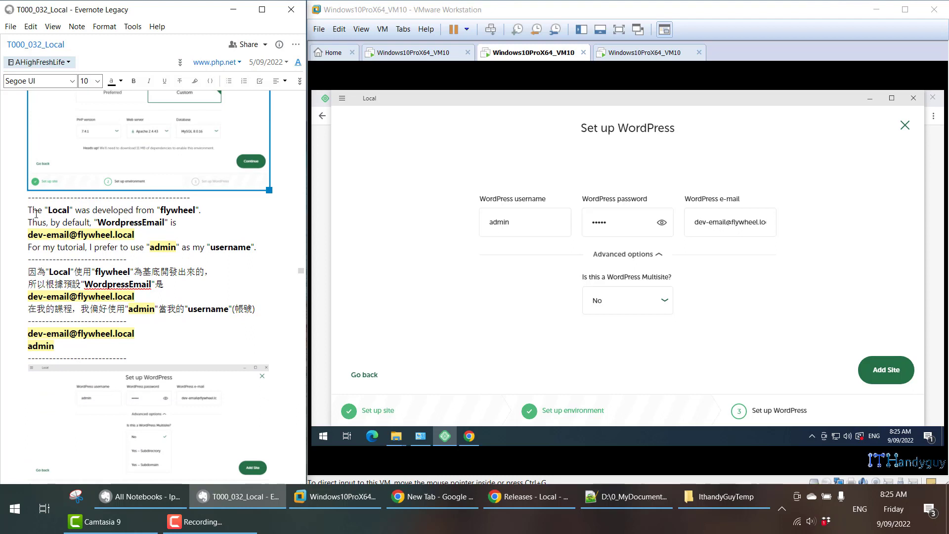
left_click_drag(28, 210, 202, 209)
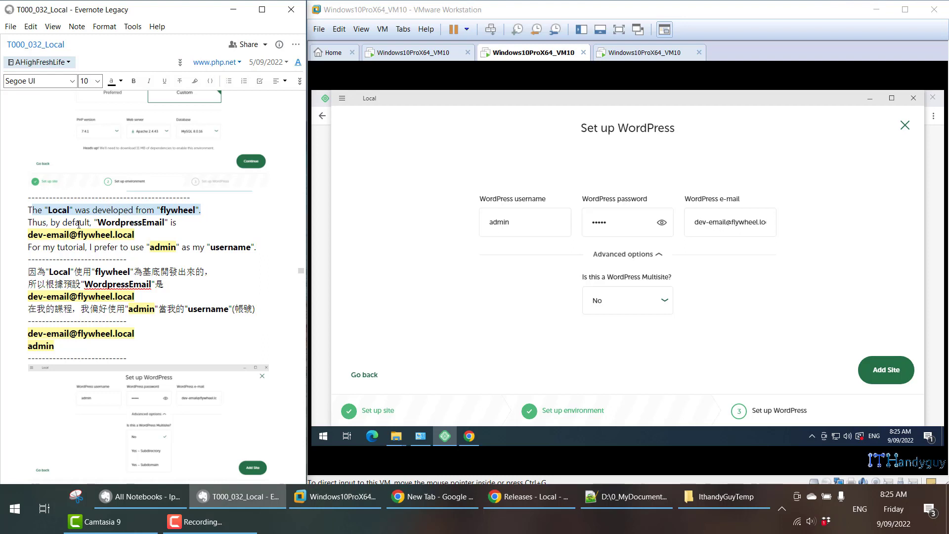
left_click_drag(98, 222, 176, 222)
left_click_drag(30, 235, 134, 234)
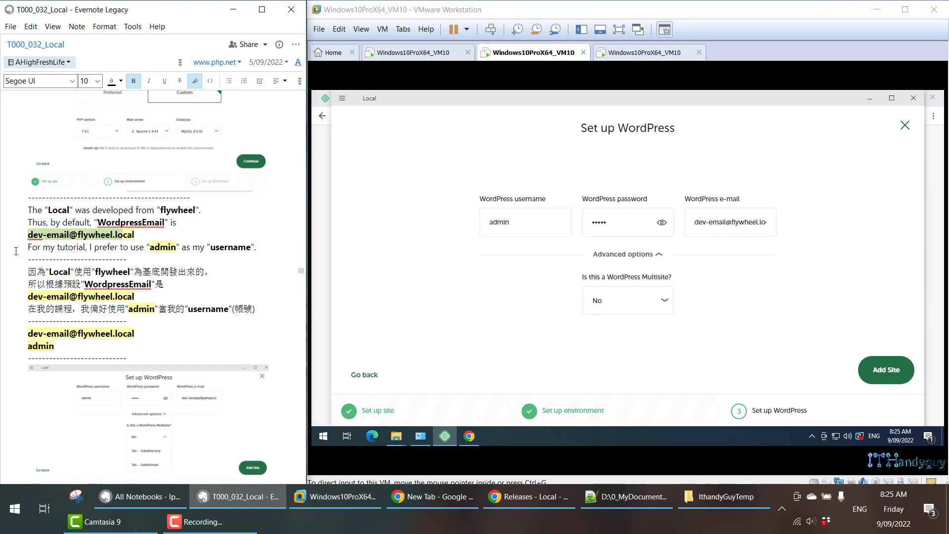
left_click_drag(22, 251, 256, 246)
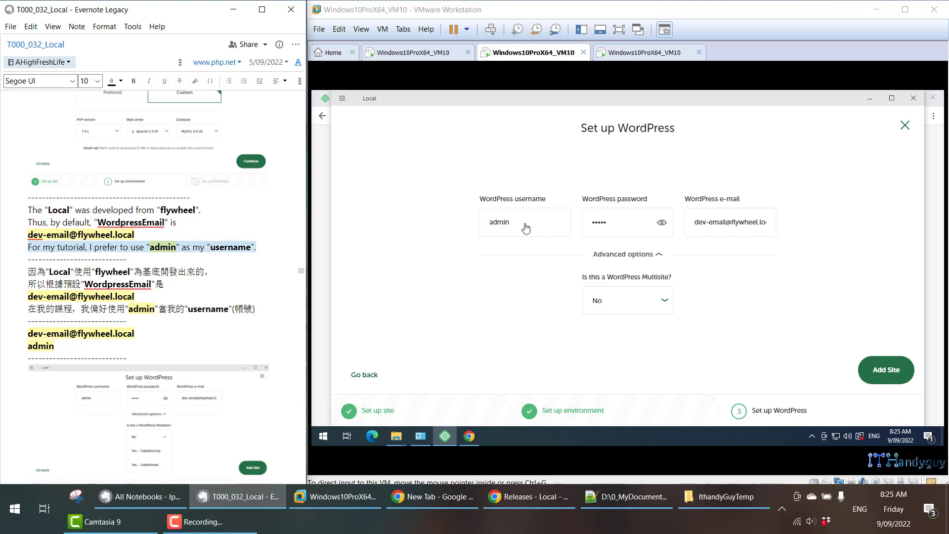
scroll(149, 322, "down", 3)
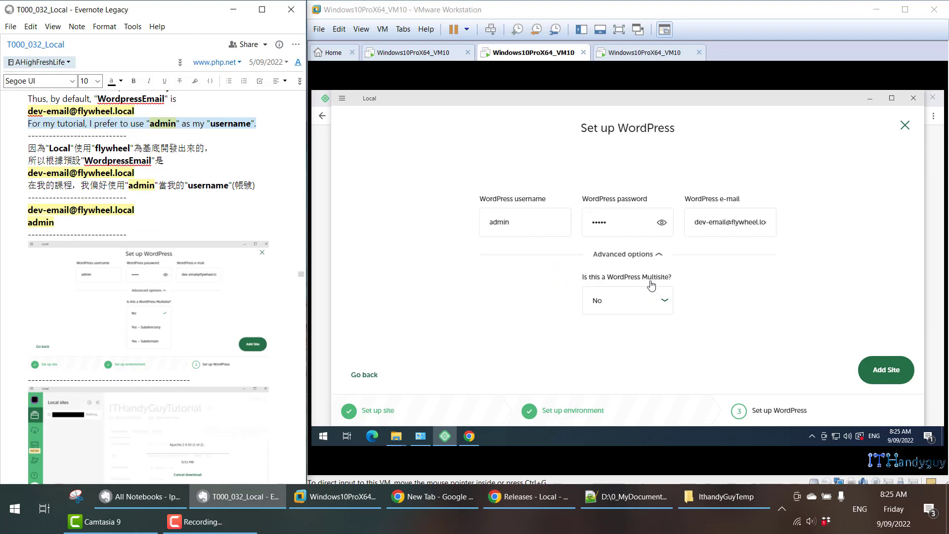
Add the ITHandyGuyTutorial site and bring up the note's instructions for the User Account Control and firewall prompts.
left_click(897, 373)
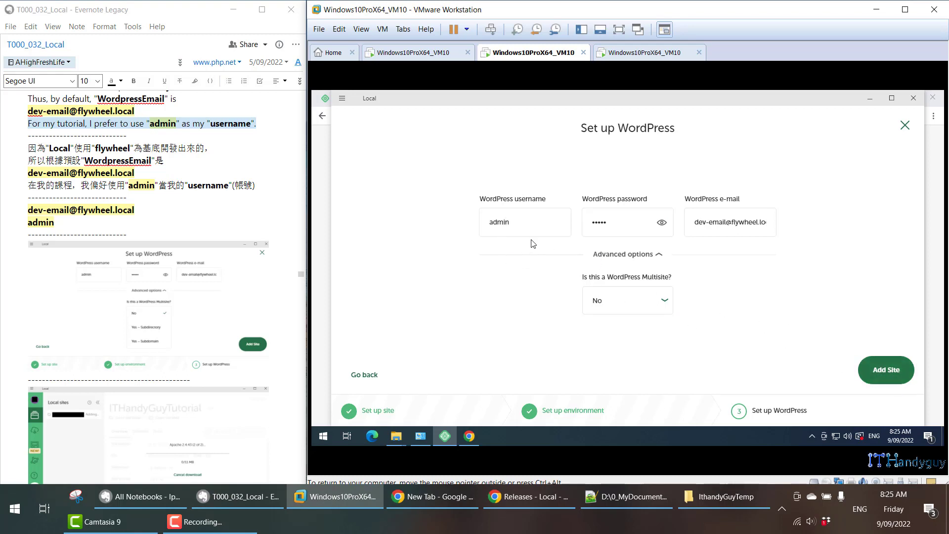
left_click(891, 373)
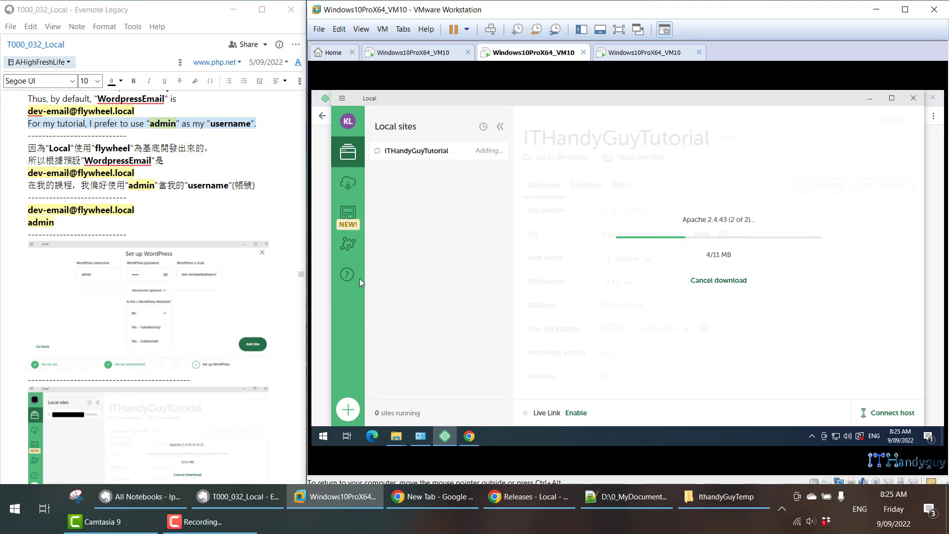
scroll(206, 334, "down", 7)
scroll(206, 334, "down", 5)
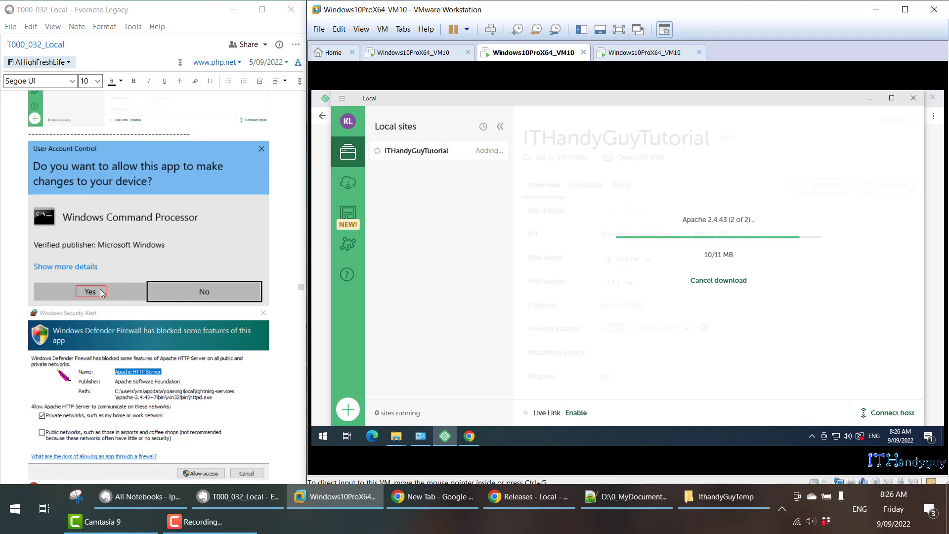
Read ahead in the note through the Apache, nginx.exe and mailhog.exe firewall alerts and the hosts file error.
scroll(103, 292, "down", 5)
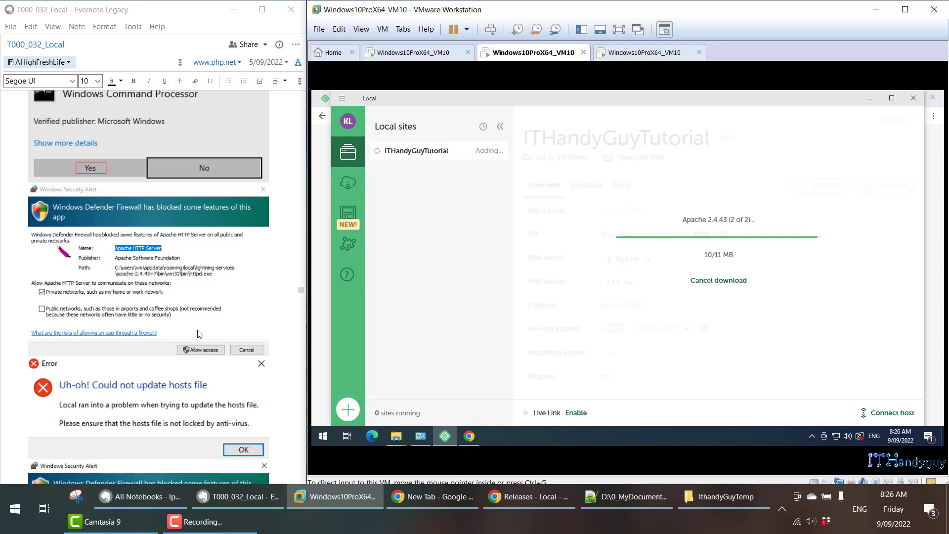
scroll(203, 348, "down", 5)
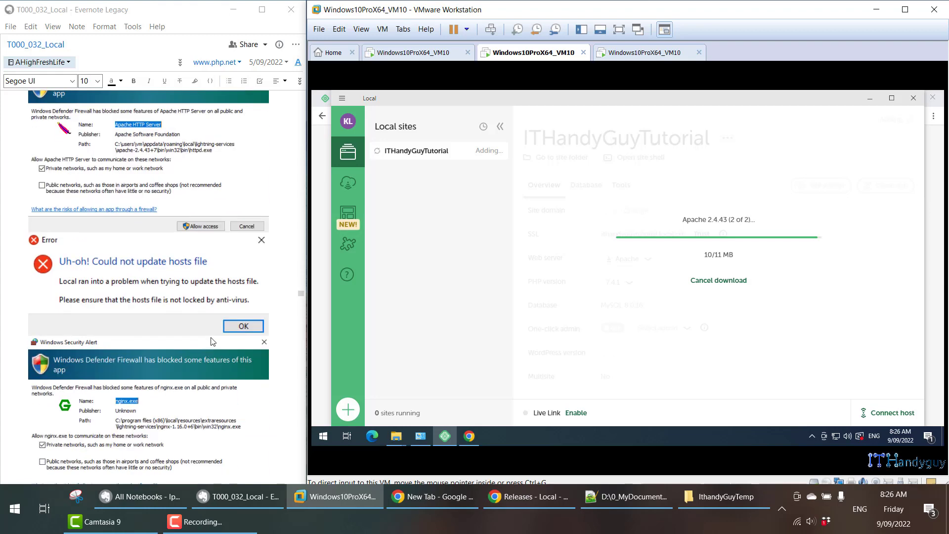
scroll(139, 345, "down", 3)
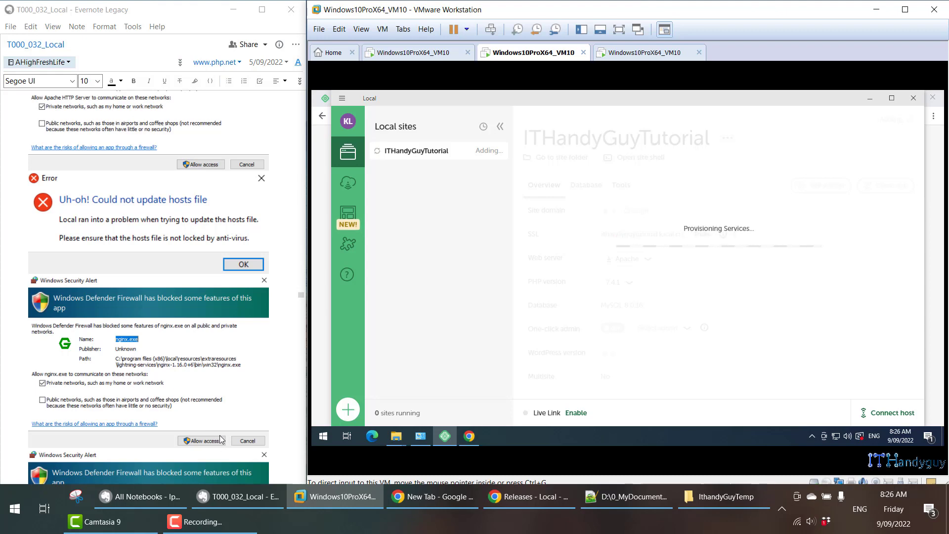
scroll(217, 424, "down", 2)
scroll(215, 420, "down", 5)
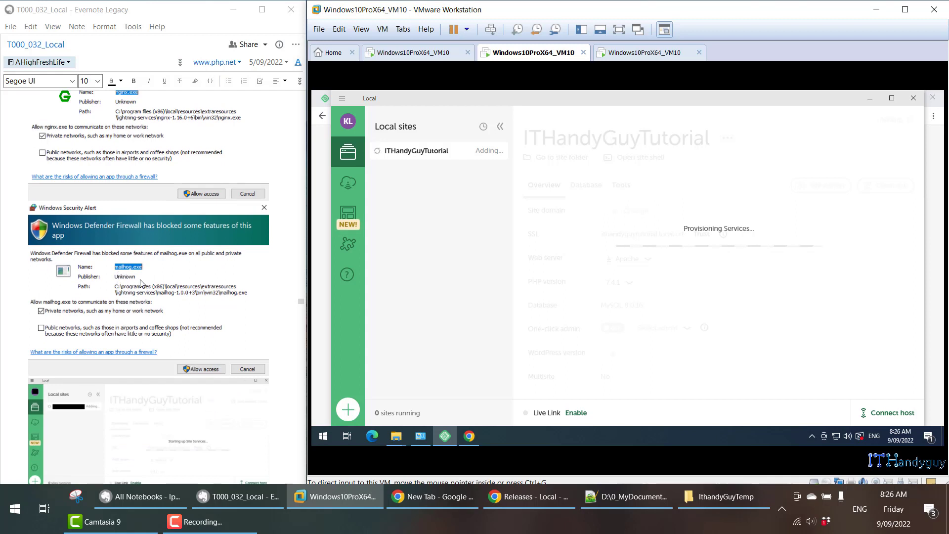
Enlarge the Evernote note to review its firewall alert and installation progress screenshots, and narrow it again beside the virtual machine.
left_click(262, 9)
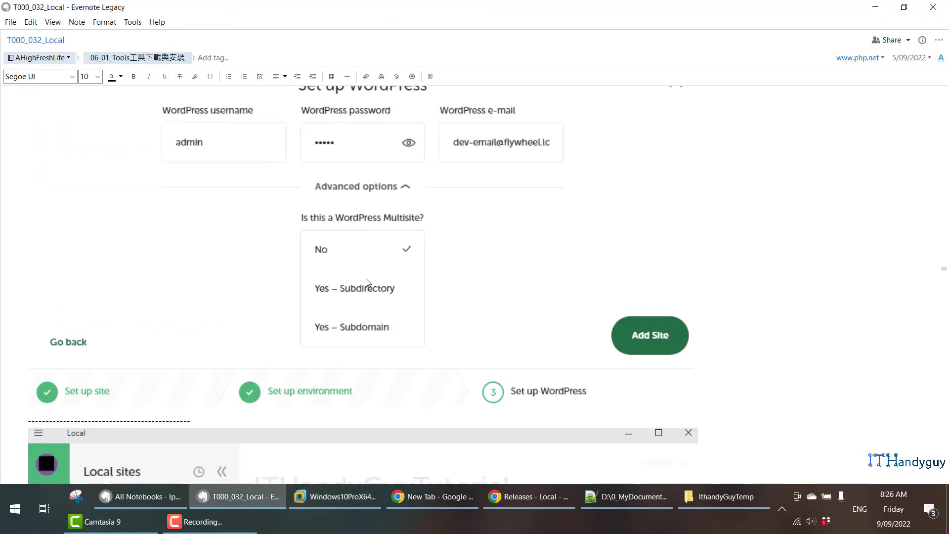
scroll(363, 281, "down", 15)
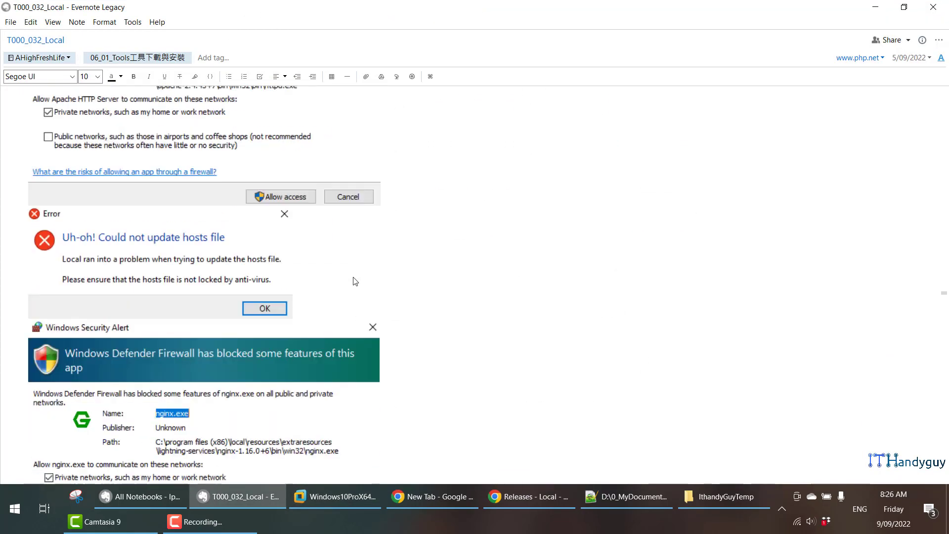
scroll(354, 281, "down", 15)
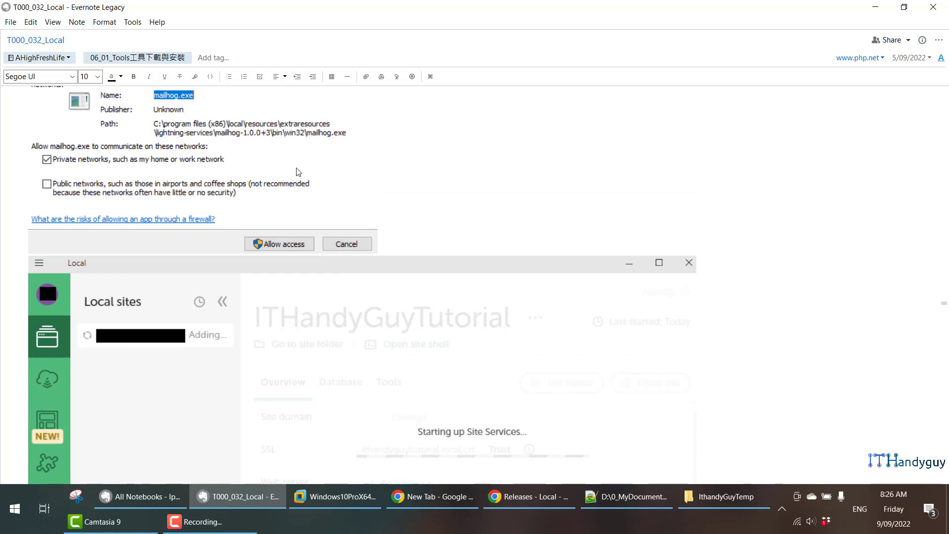
key("super+Left")
scroll(312, 220, "down", 5)
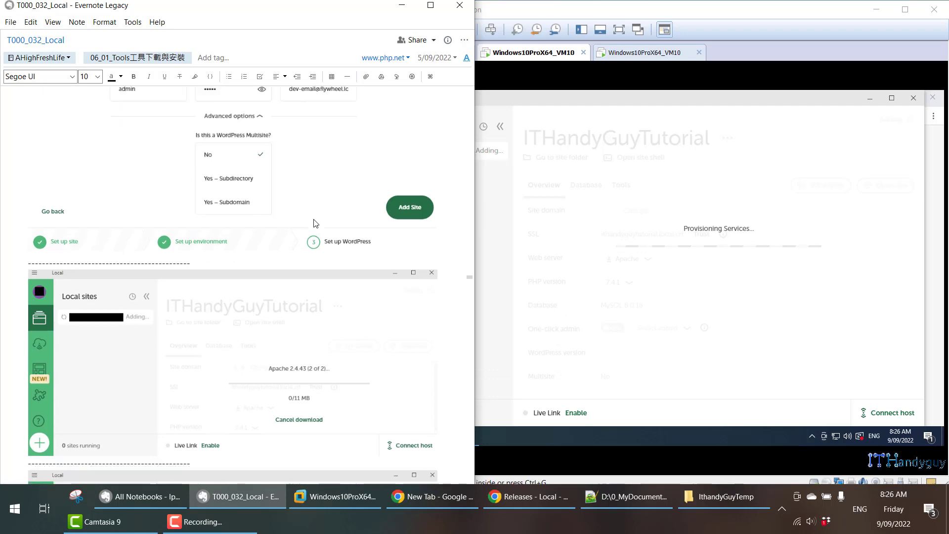
scroll(312, 219, "down", 15)
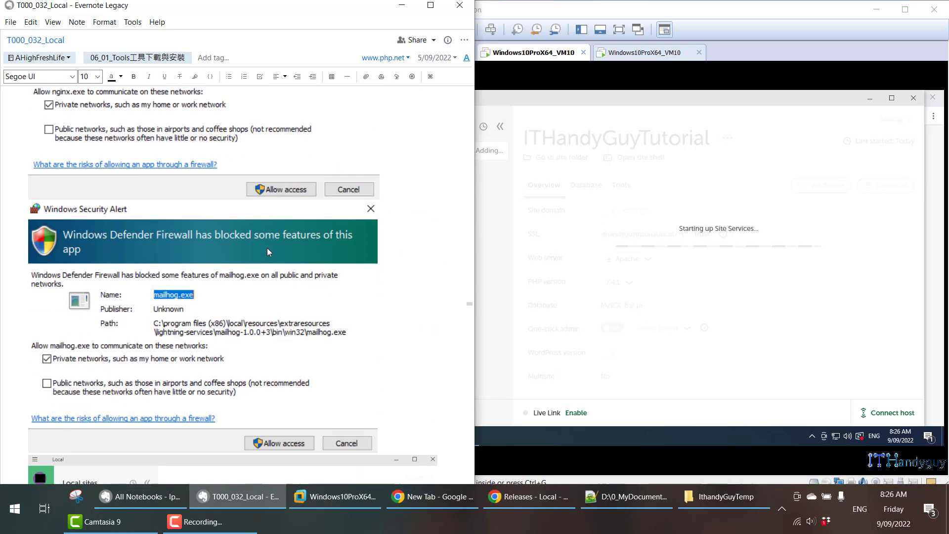
scroll(257, 267, "down", 12)
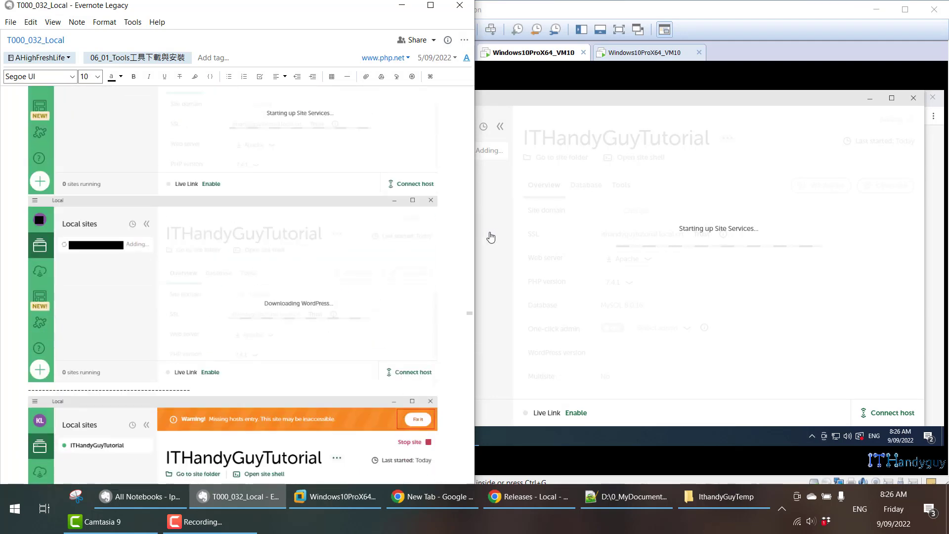
left_click_drag(475, 216, 309, 201)
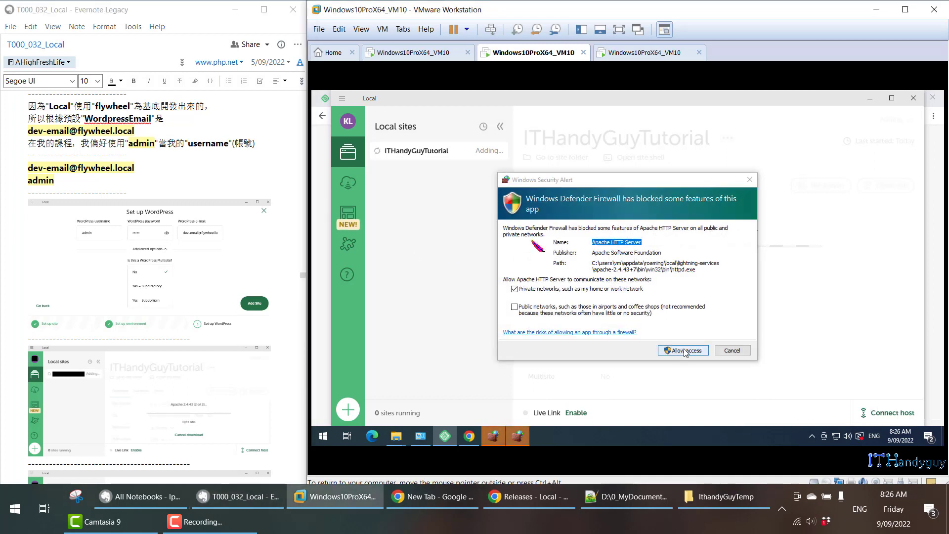
Allow Apache HTTP Server through the firewall on private networks and approve the Windows Command Processor's User Account Control request.
left_click(685, 350)
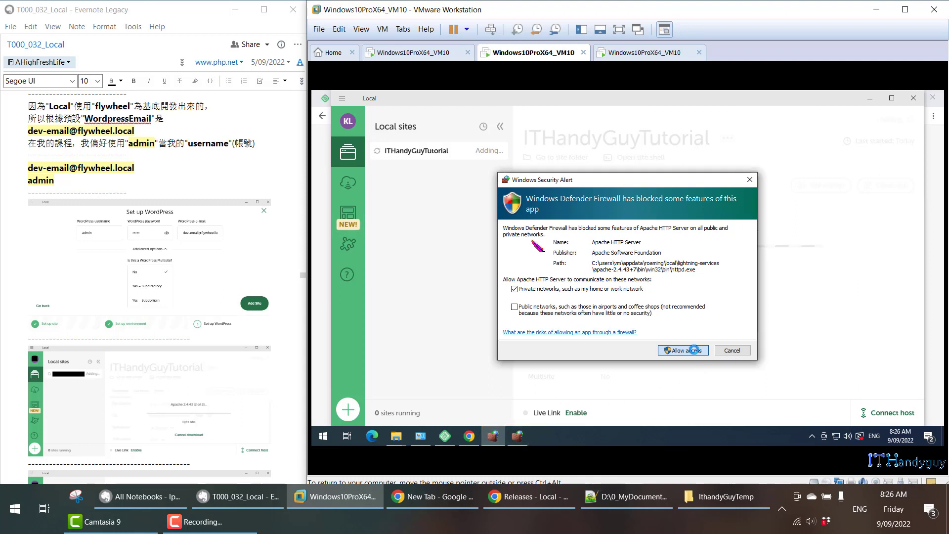
left_click(694, 350)
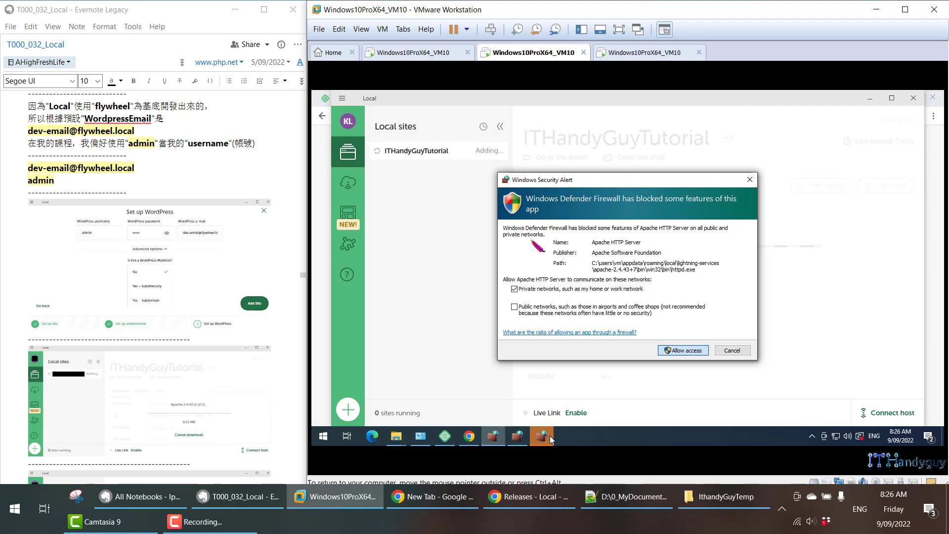
left_click(683, 351)
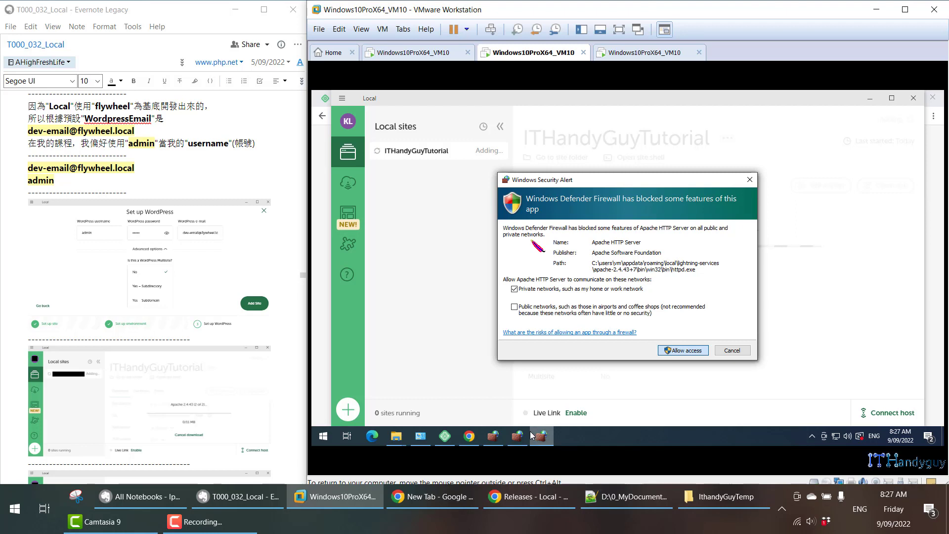
mouse_move(531, 435)
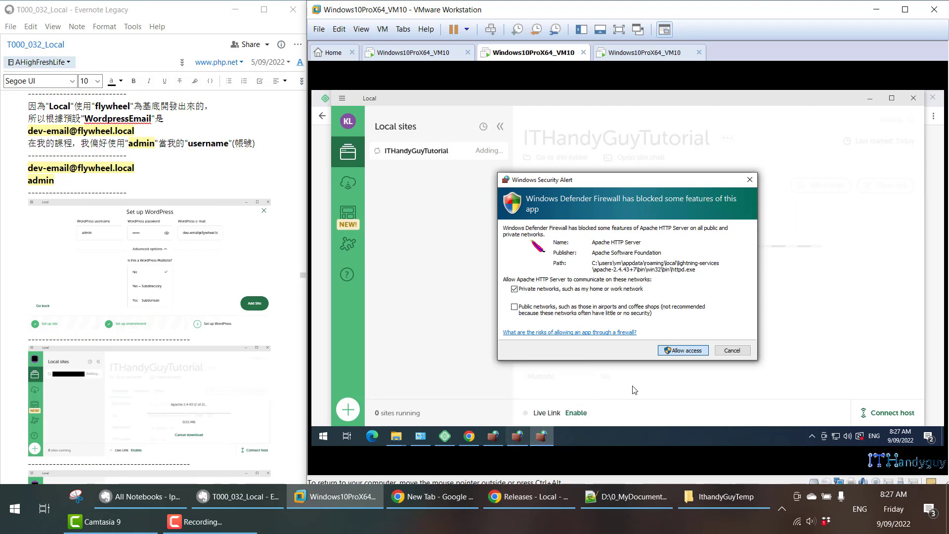
left_click(681, 354)
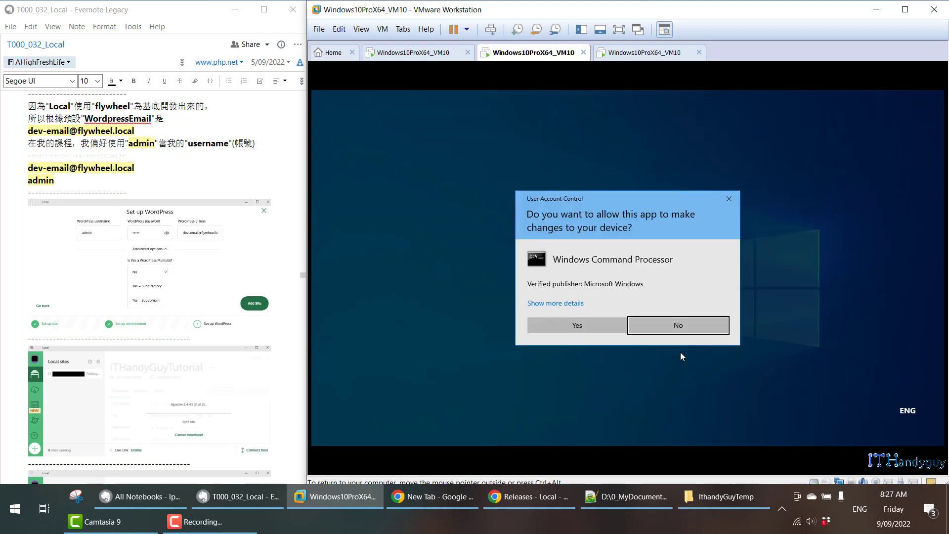
left_click(595, 328)
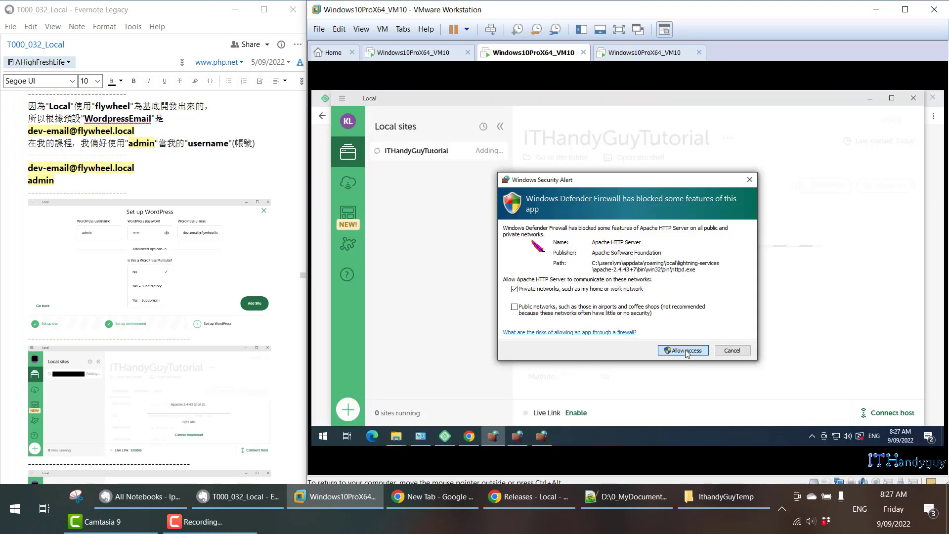
Allow Apache HTTP Server, mailhog.exe and nginx.exe on private networks in the remaining Windows Defender Firewall alerts.
left_click(686, 351)
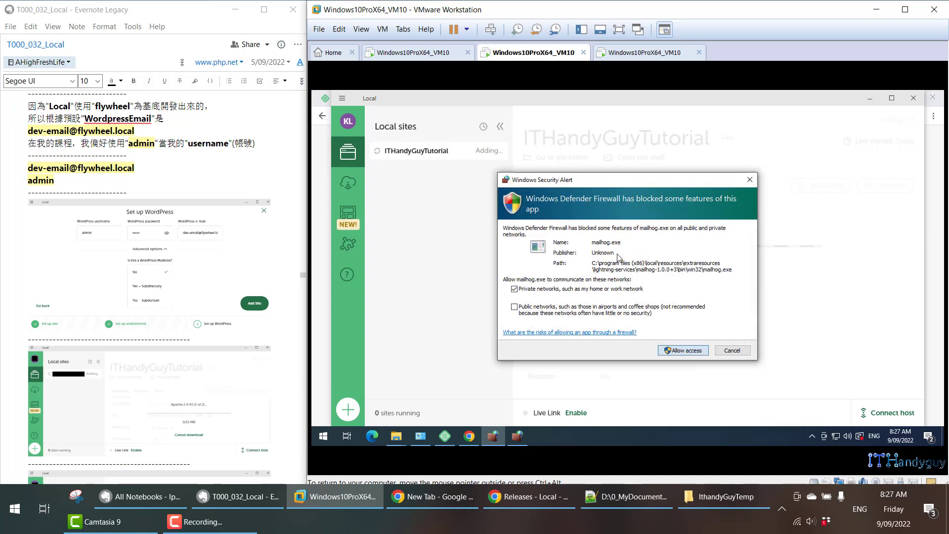
left_click(684, 352)
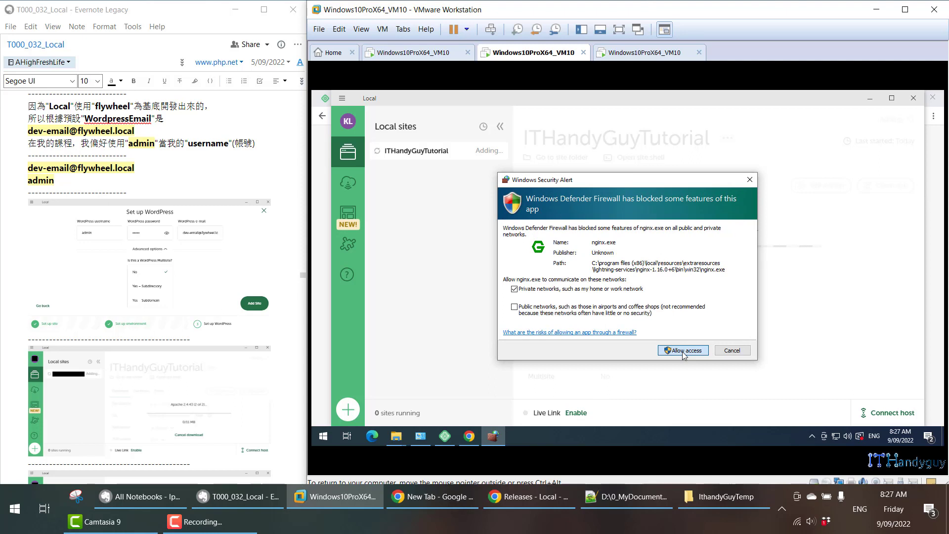
left_click(684, 352)
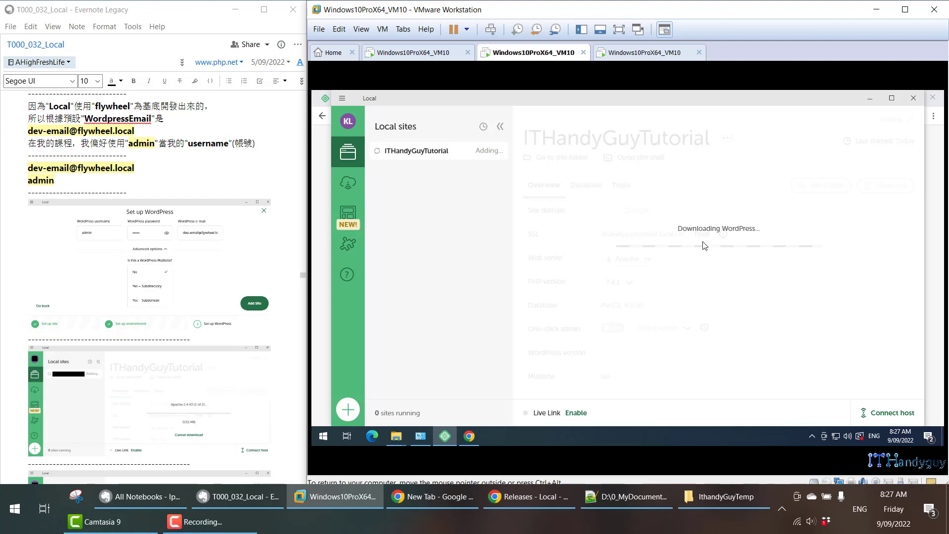
Read the note from the installation screenshots to the section on ensuring the website has been started.
scroll(120, 371, "down", 7)
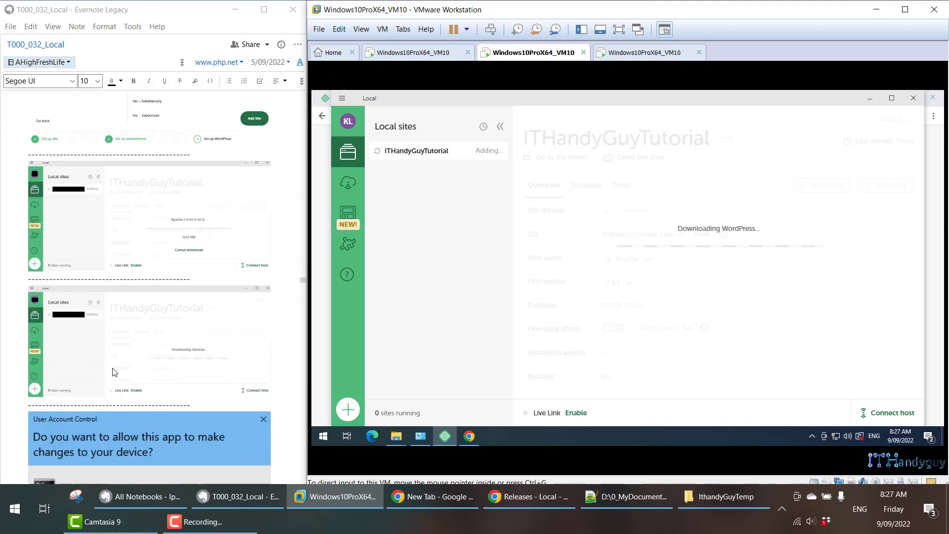
scroll(120, 372, "down", 12)
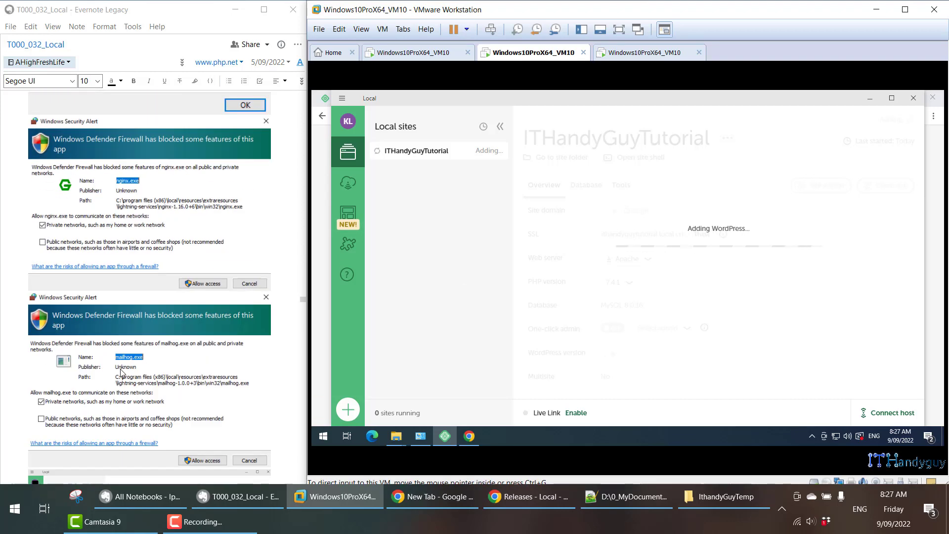
scroll(120, 372, "down", 1)
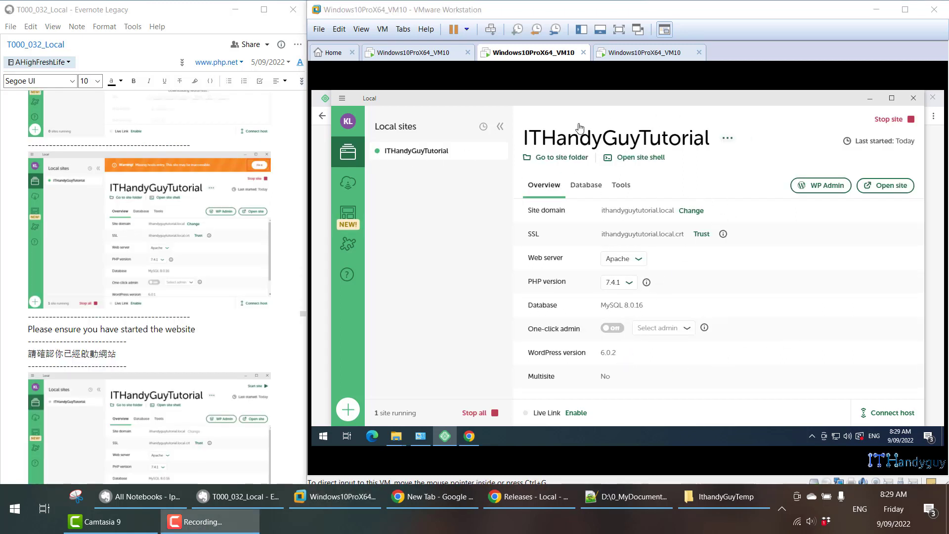
scroll(19, 341, "down", 3)
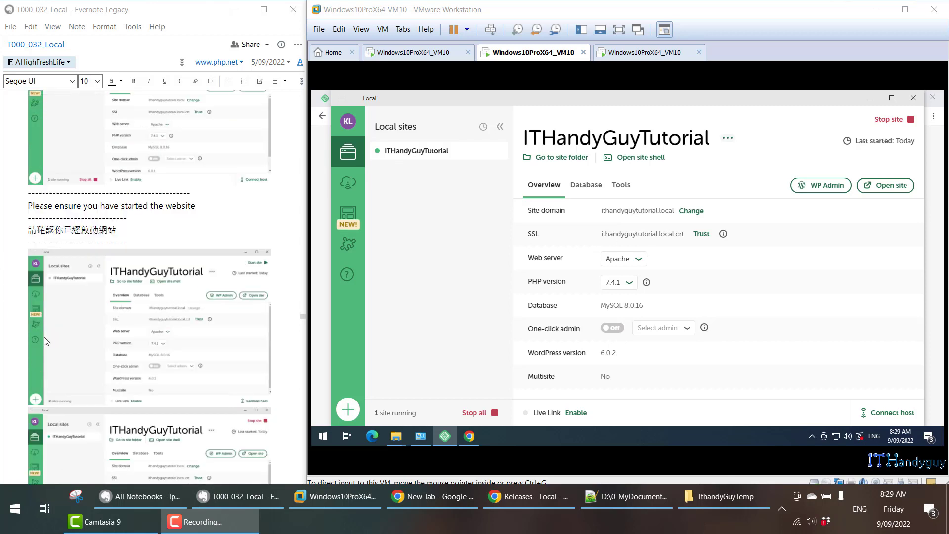
scroll(282, 278, "down", 2)
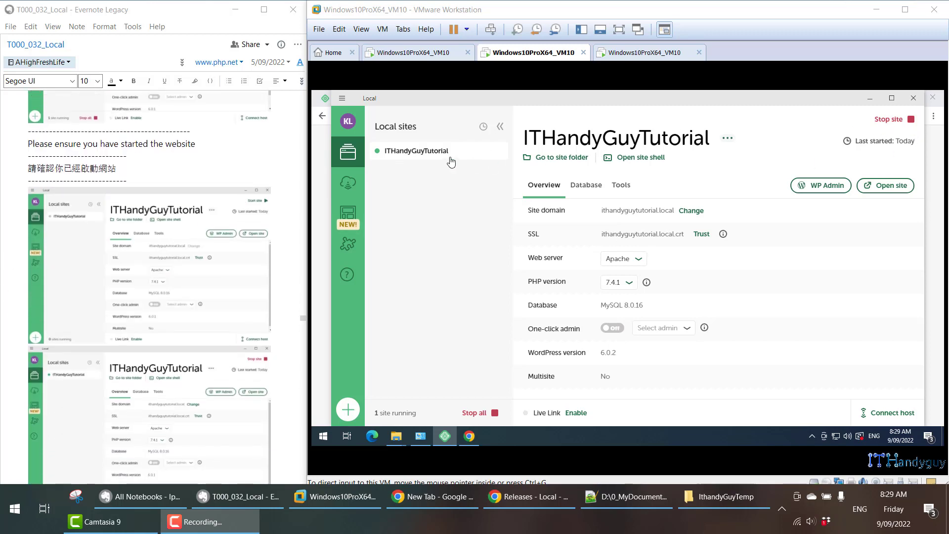
Stop the ITHandyGuyTutorial site, bring up the note's Open Site section, and start the site again.
left_click(899, 123)
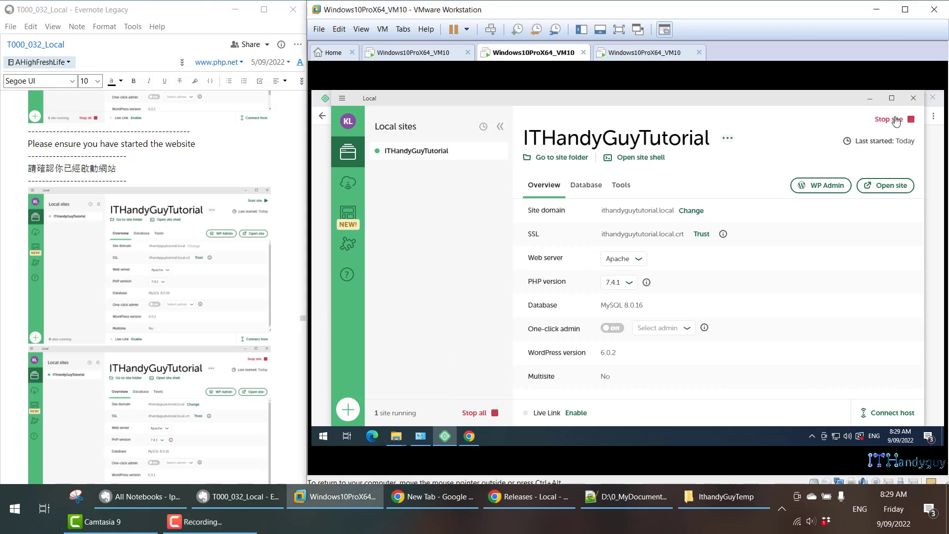
left_click(898, 122)
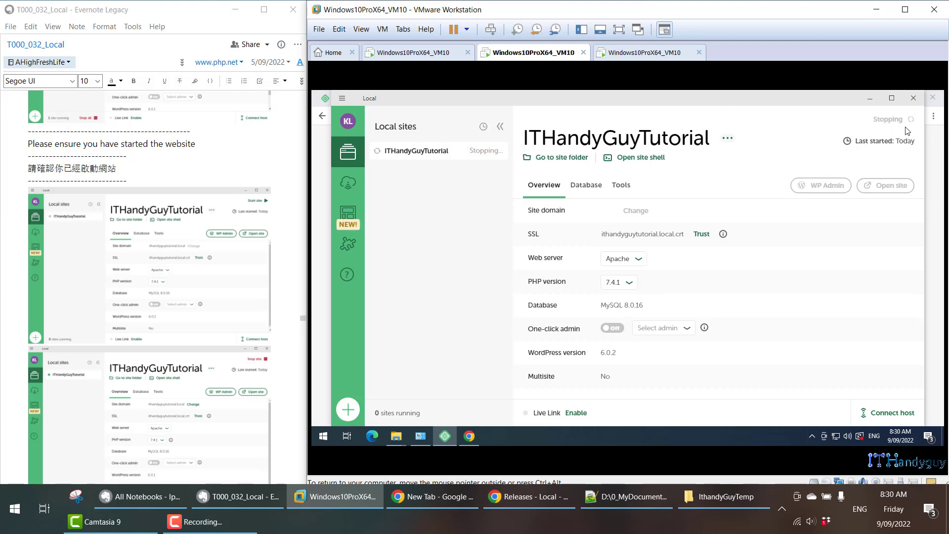
scroll(218, 250, "down", 10)
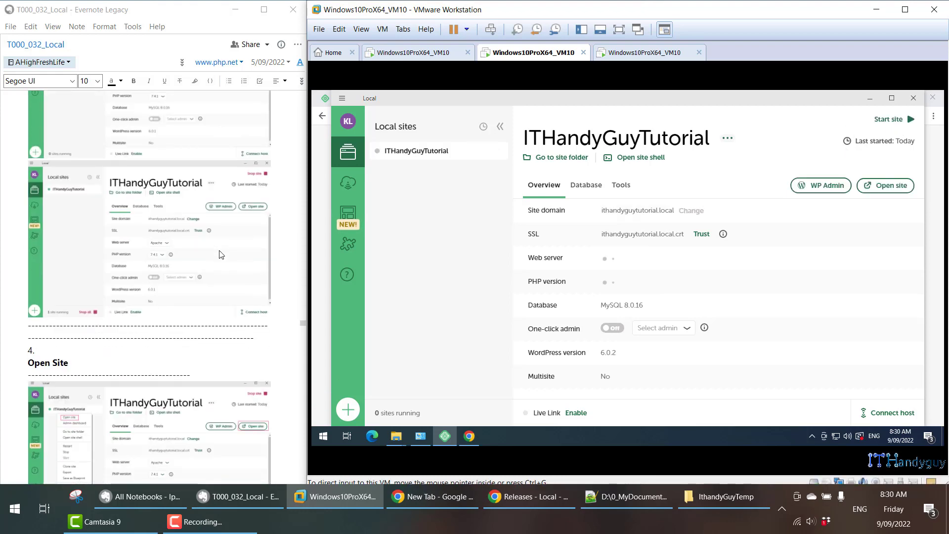
left_click(890, 124)
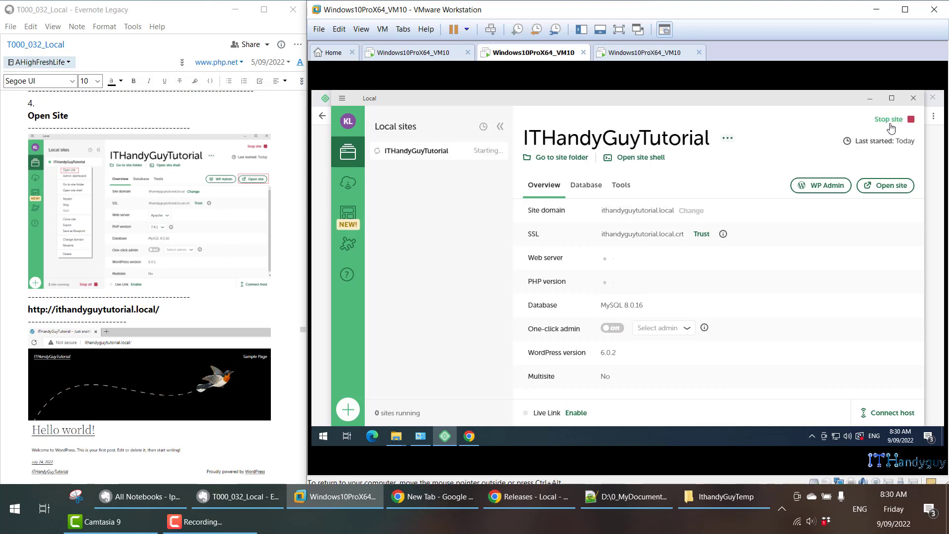
Open the ITHandyGuyTutorial site in Chrome, look over its home page, and return to Local.
right_click(459, 159)
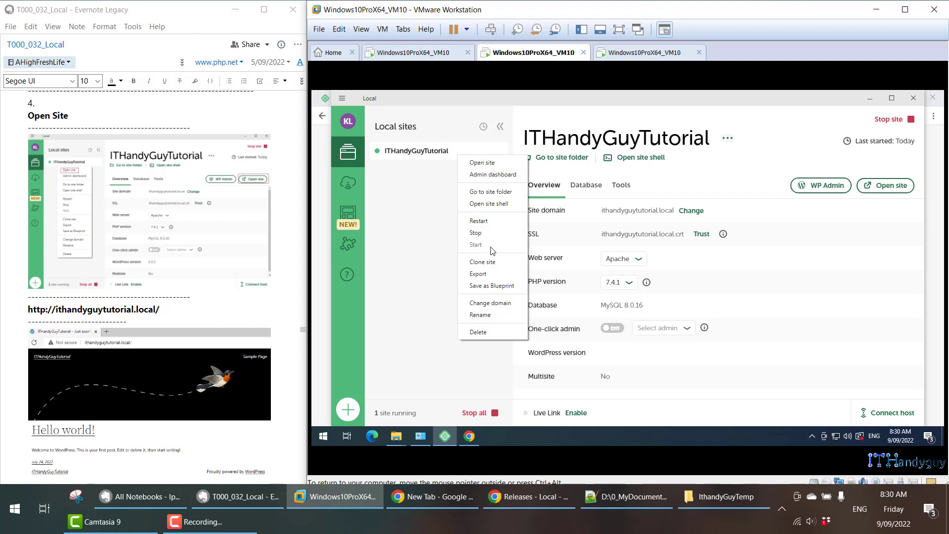
left_click(484, 164)
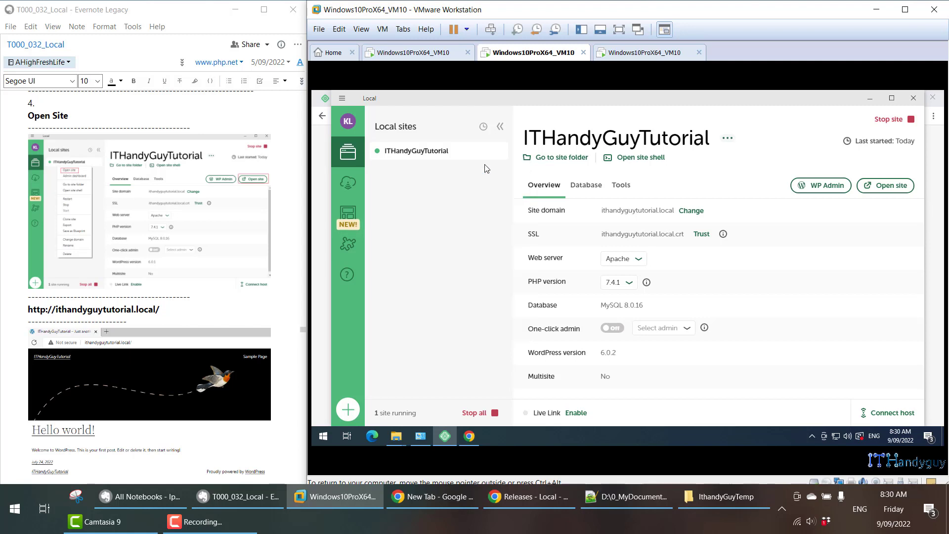
mouse_move(471, 441)
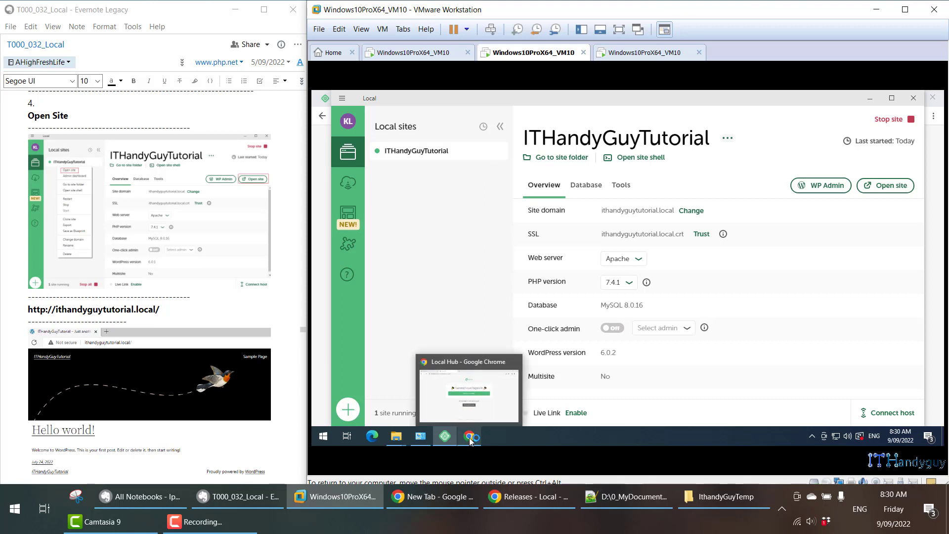
left_click(479, 98)
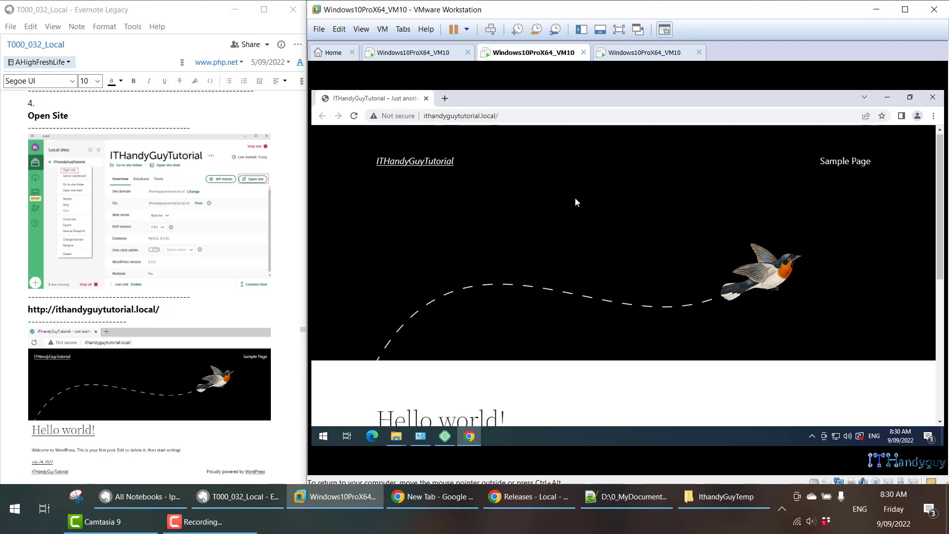
scroll(575, 202, "down", 5)
scroll(525, 205, "up", 5)
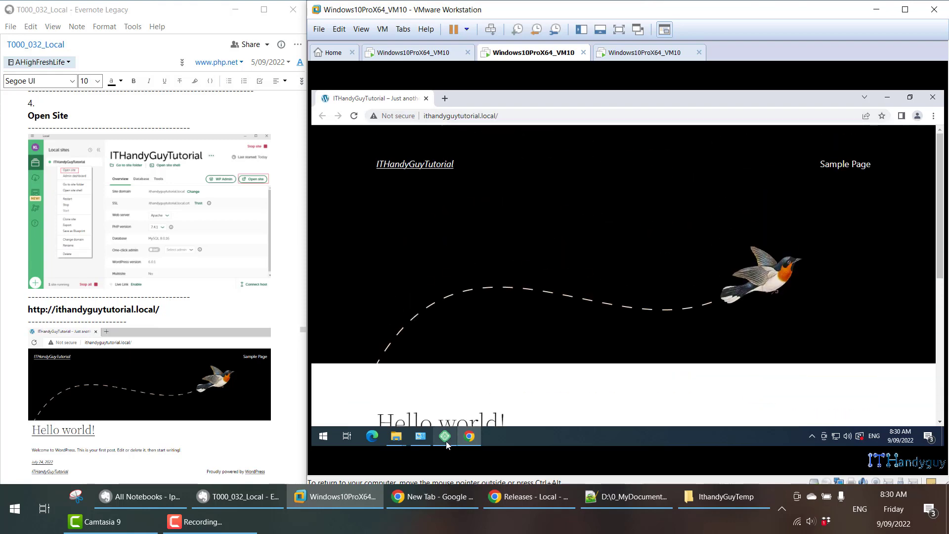
left_click(445, 440)
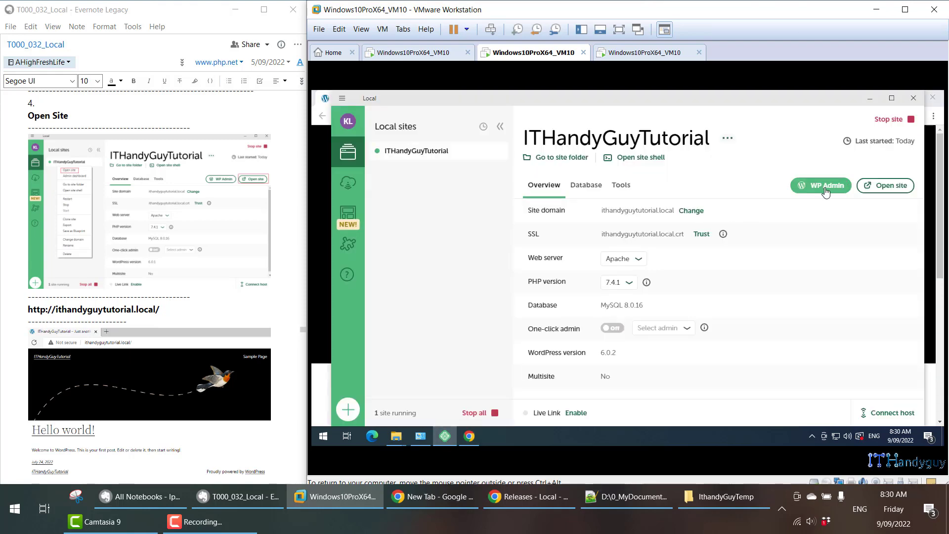
Open the admin dashboard of the ITHandyGuyTutorial site from Local and log in to WordPress as admin with the account password.
right_click(449, 150)
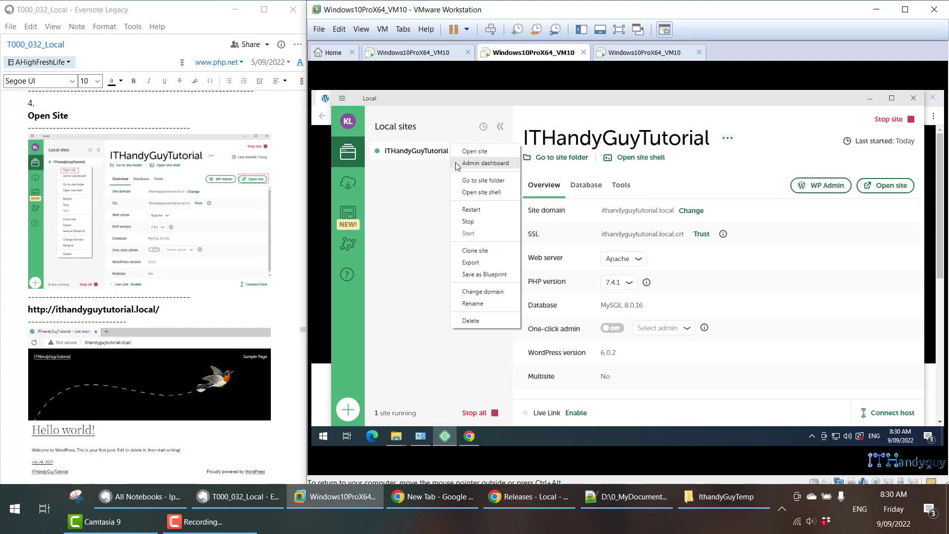
left_click(455, 163)
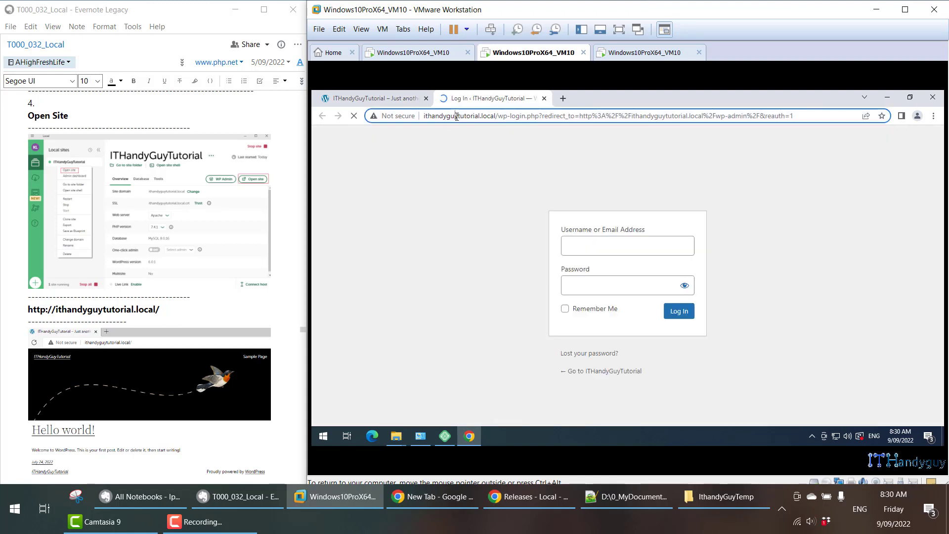
left_click(504, 116)
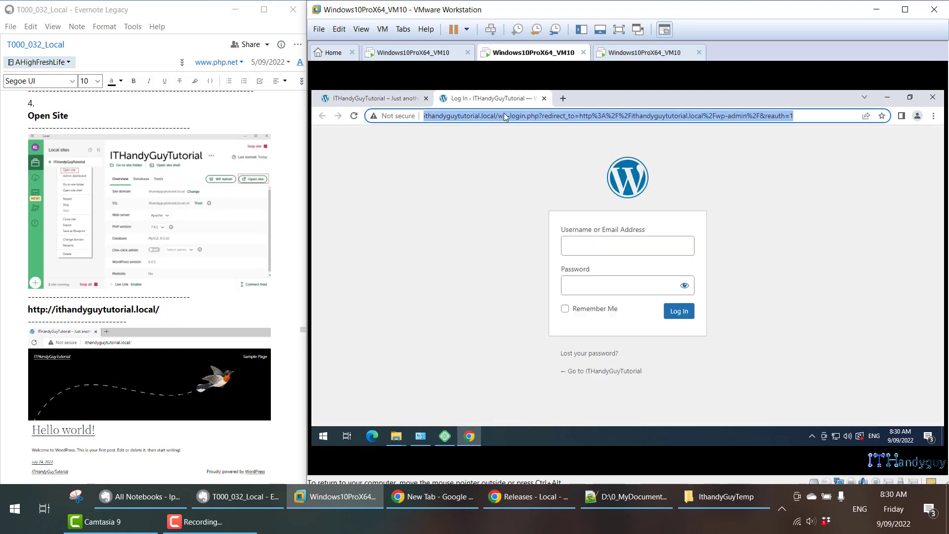
left_click(604, 245)
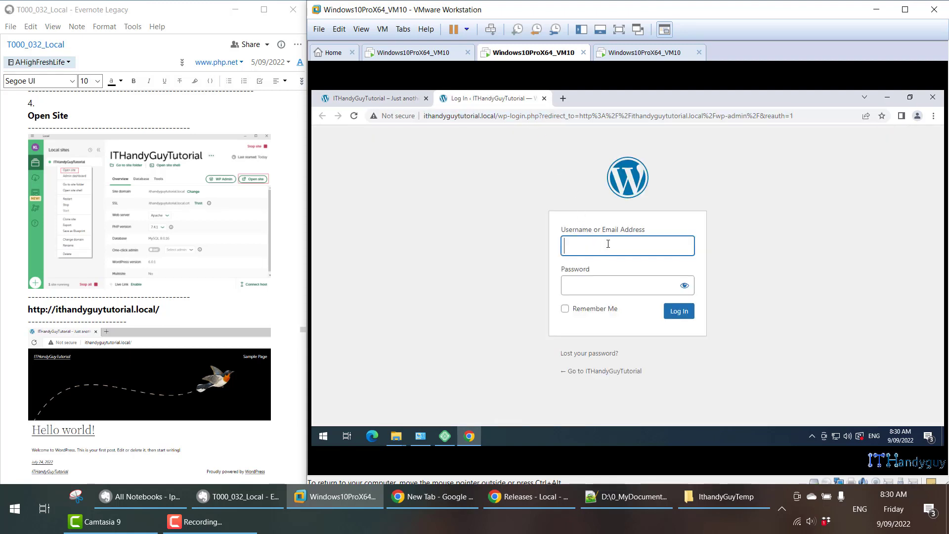
type("admin")
key("Tab")
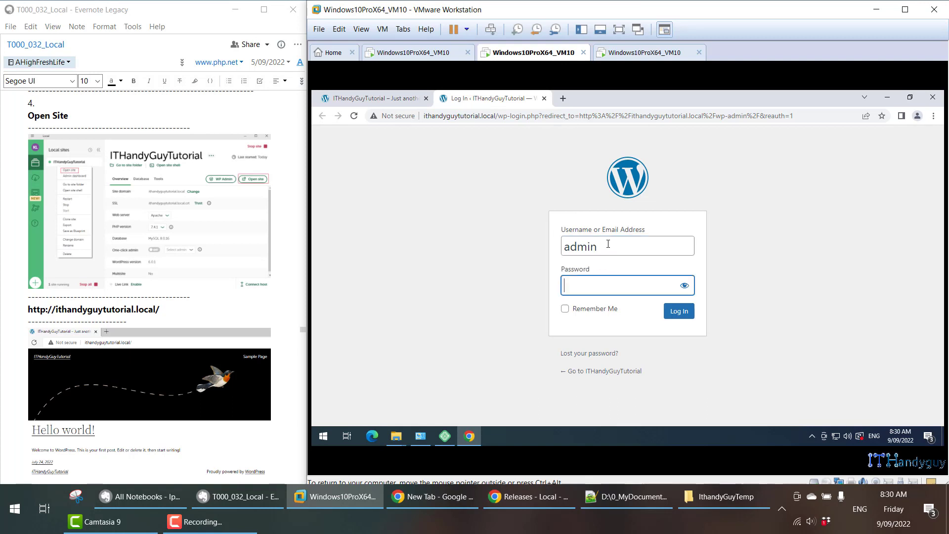
type("a")
left_click(694, 310)
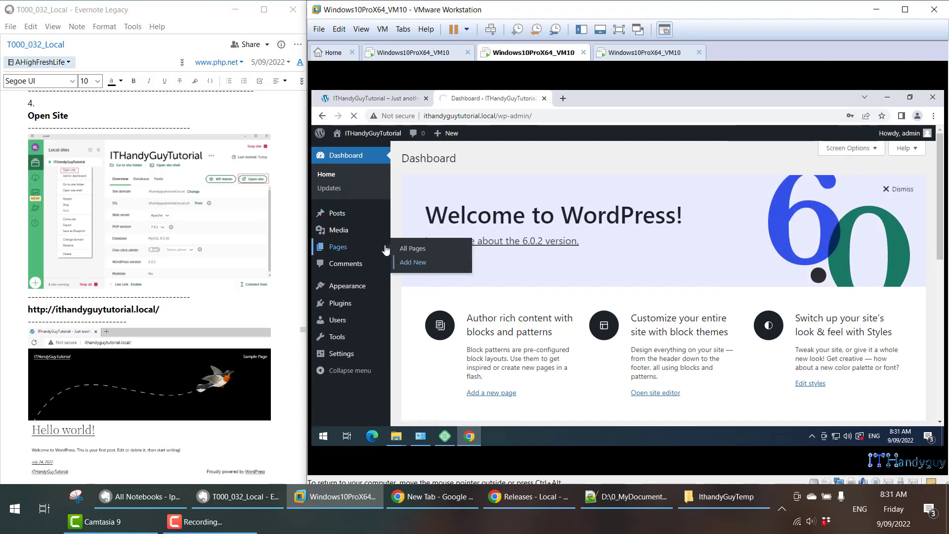
Open the WordPress Updates page, check the current version, and bring up the Admin Dashboard section of the note.
left_click(341, 191)
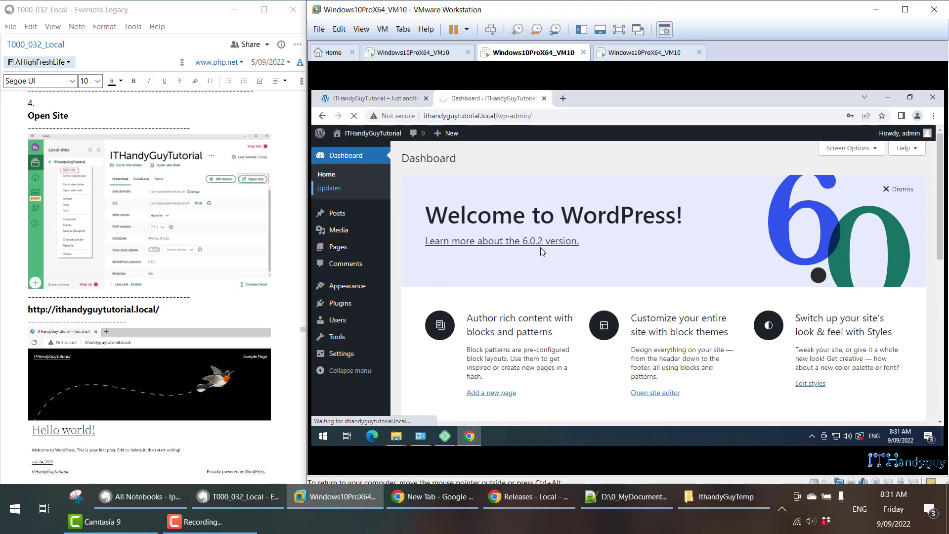
scroll(302, 272, "down", 8)
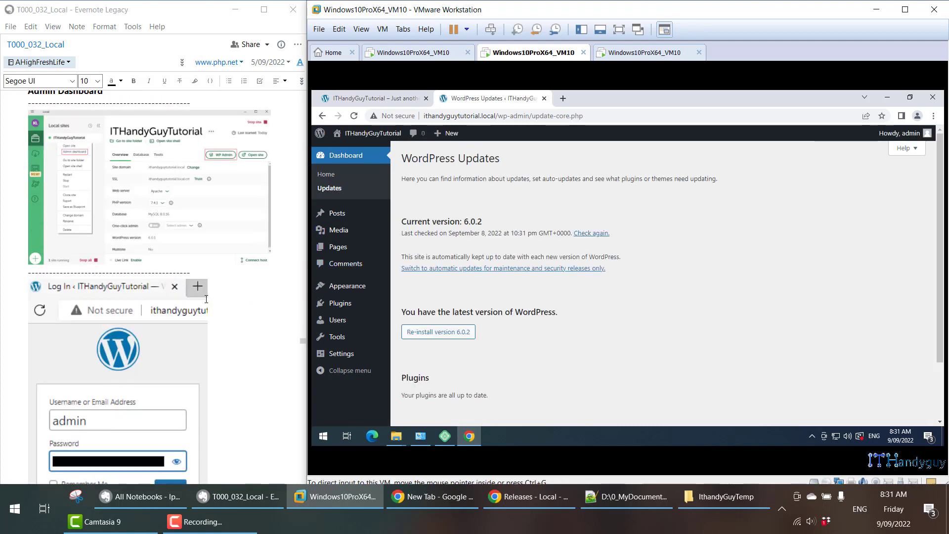
left_click_drag(487, 221, 400, 222)
In the note's Site Folder section, make the word "Local" bold in the first sentence and mark the listed WordPress folder names.
scroll(273, 265, "down", 15)
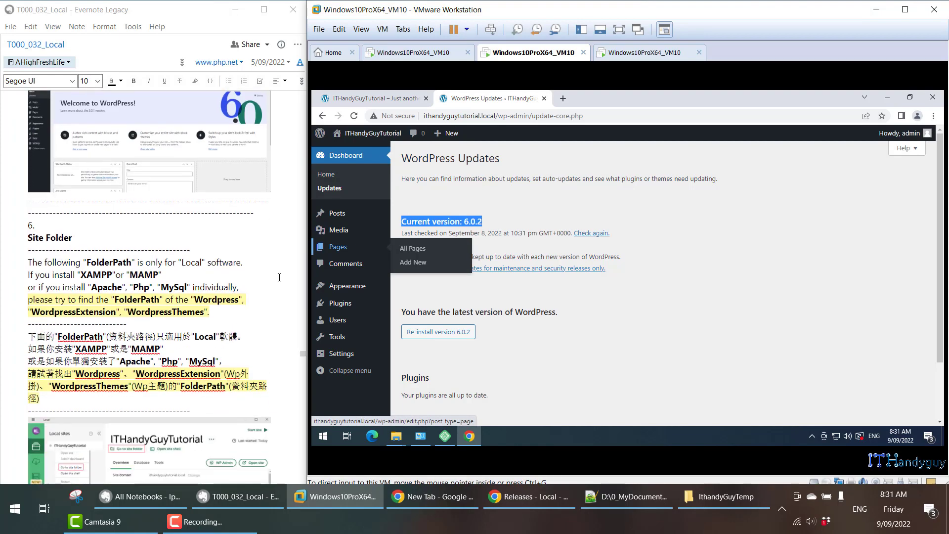
scroll(280, 277, "down", 1)
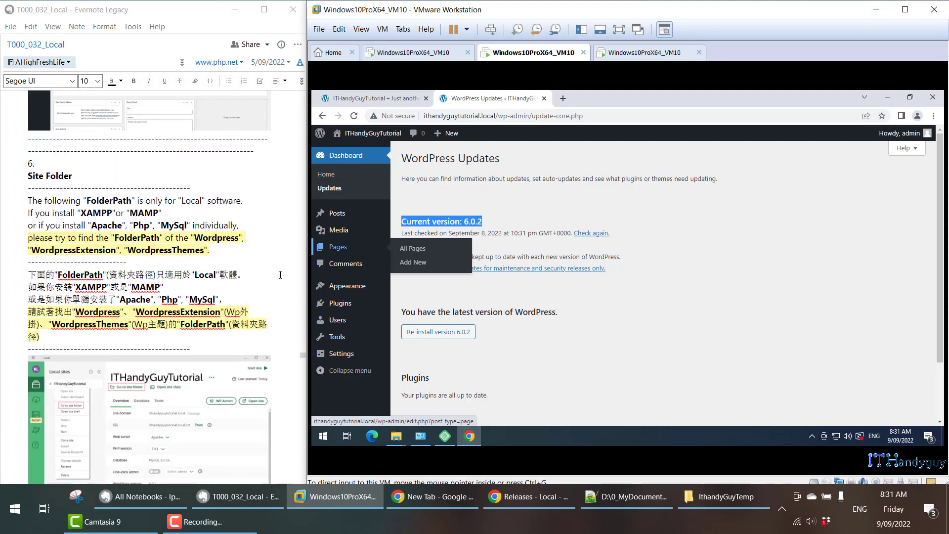
scroll(280, 274, "down", 4)
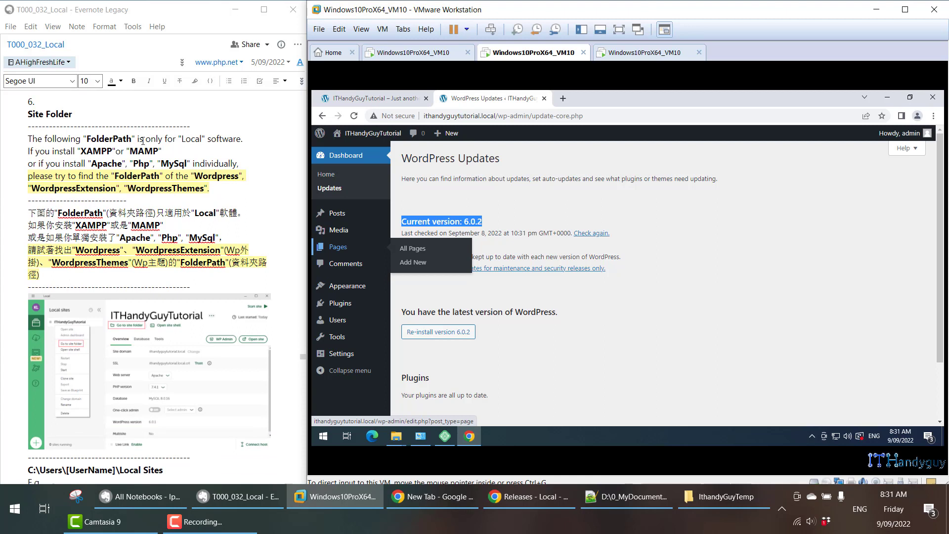
double_click(188, 142)
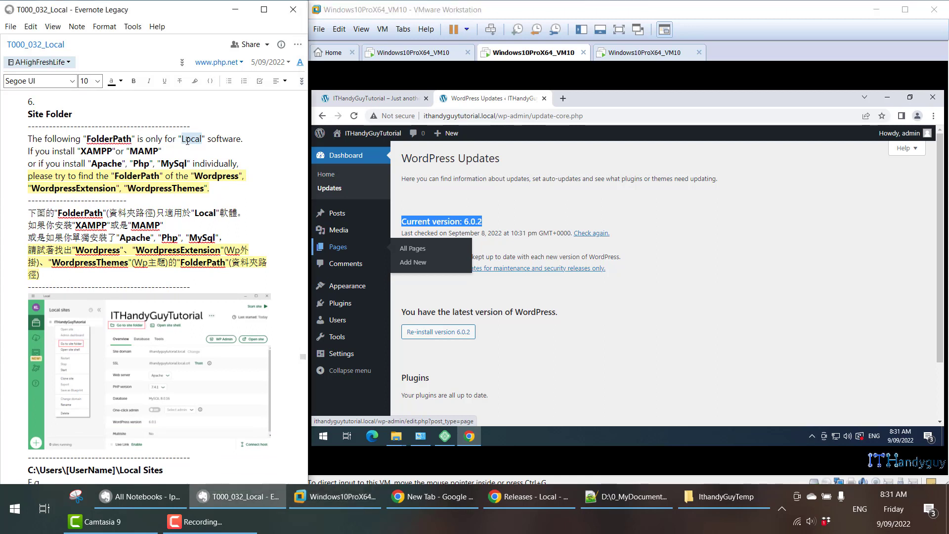
key("ctrl+b")
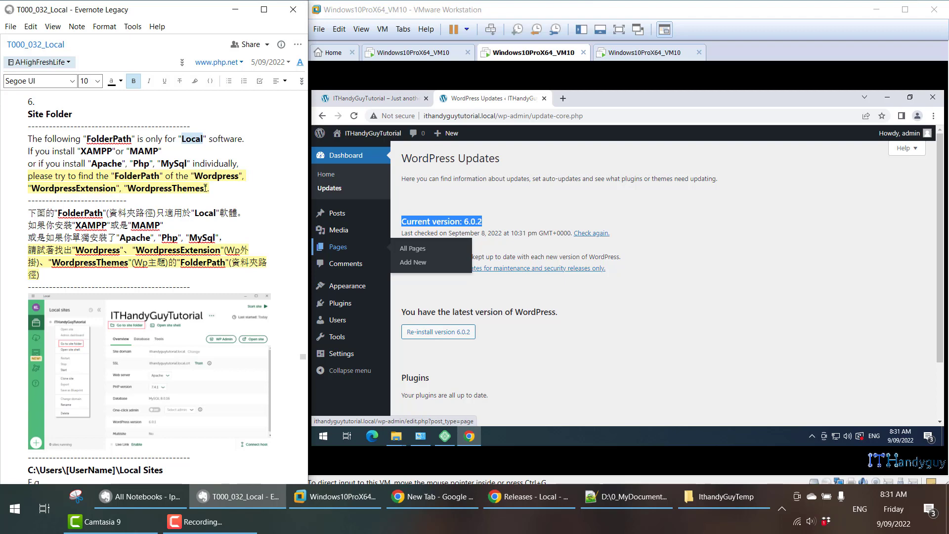
left_click_drag(190, 176, 212, 190)
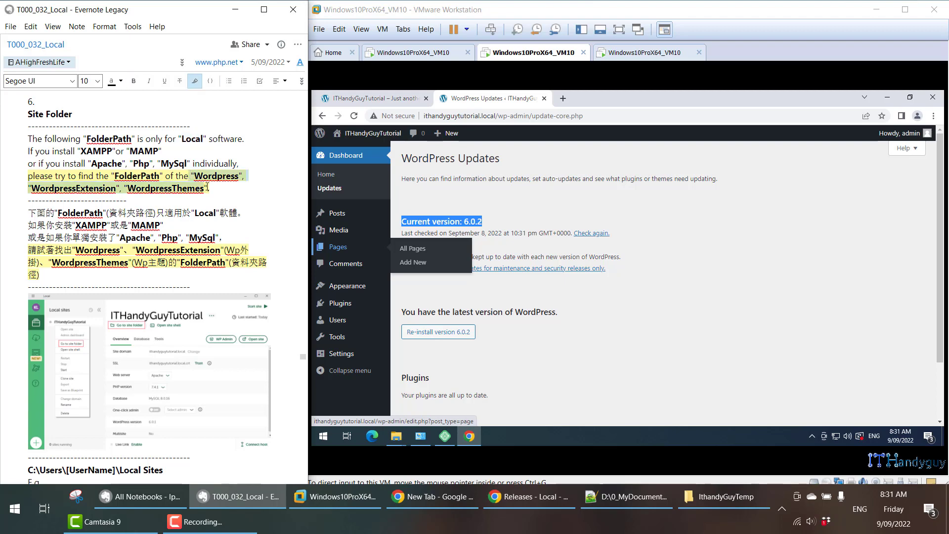
In the virtual machine's File Explorer, maximize the window and open the site folder C:\Users\vm\Local Sites\ithandyguytutorial.
scroll(213, 193, "down", 5)
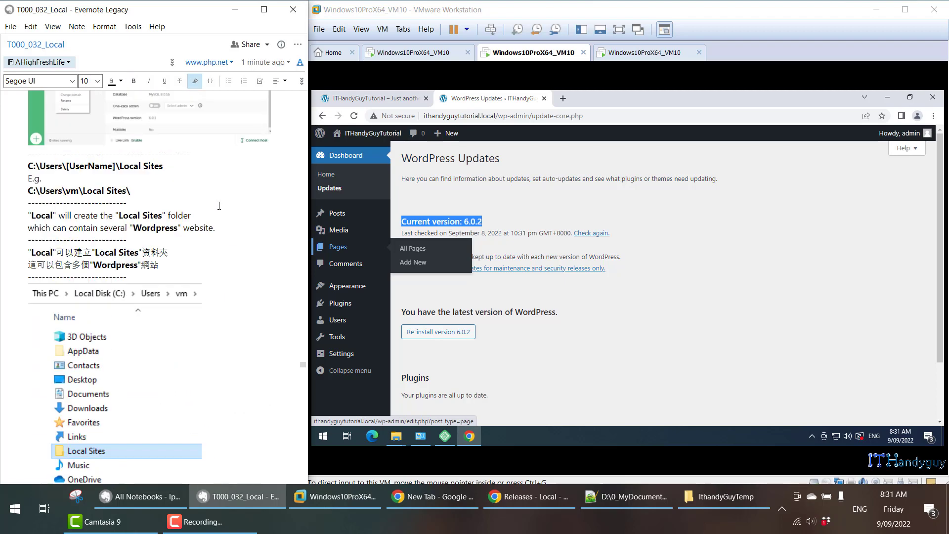
left_click(642, 443)
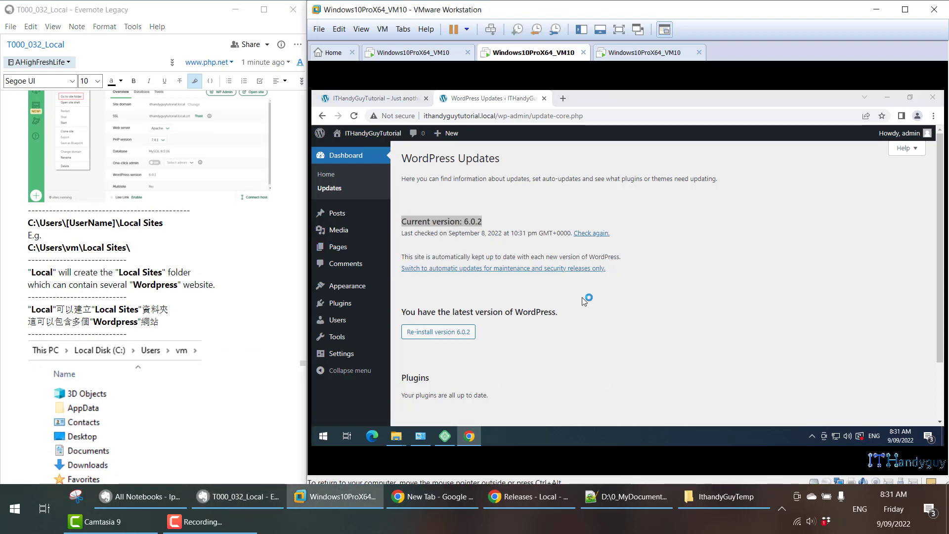
key("super+e")
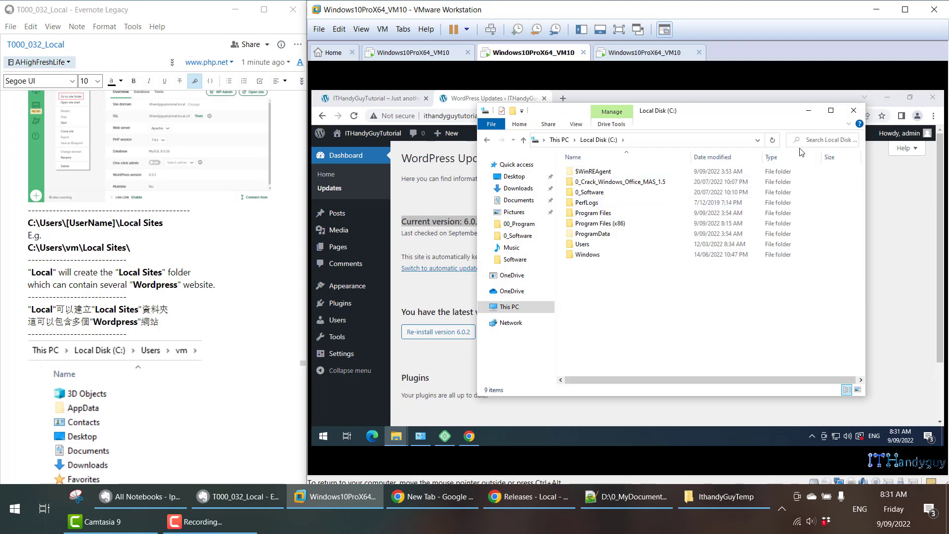
left_click(830, 111)
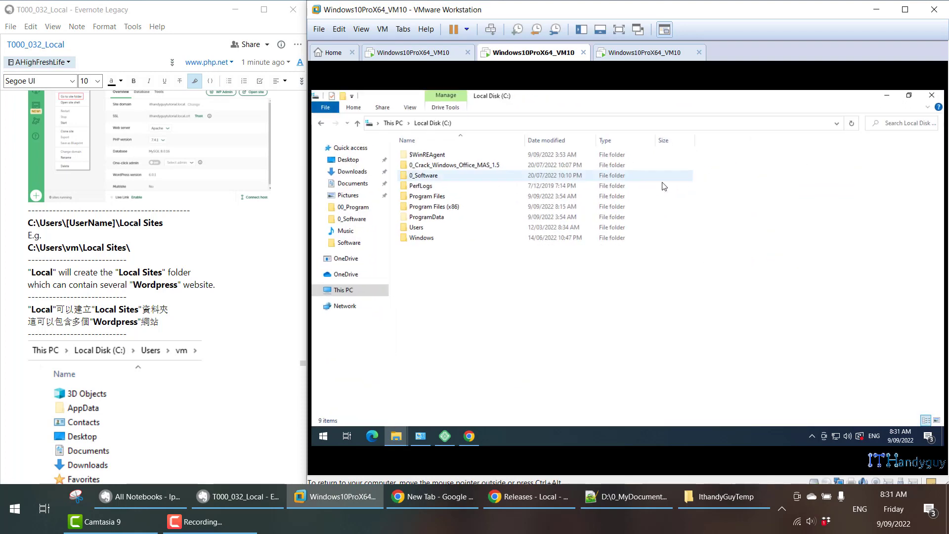
double_click(484, 227)
double_click(434, 180)
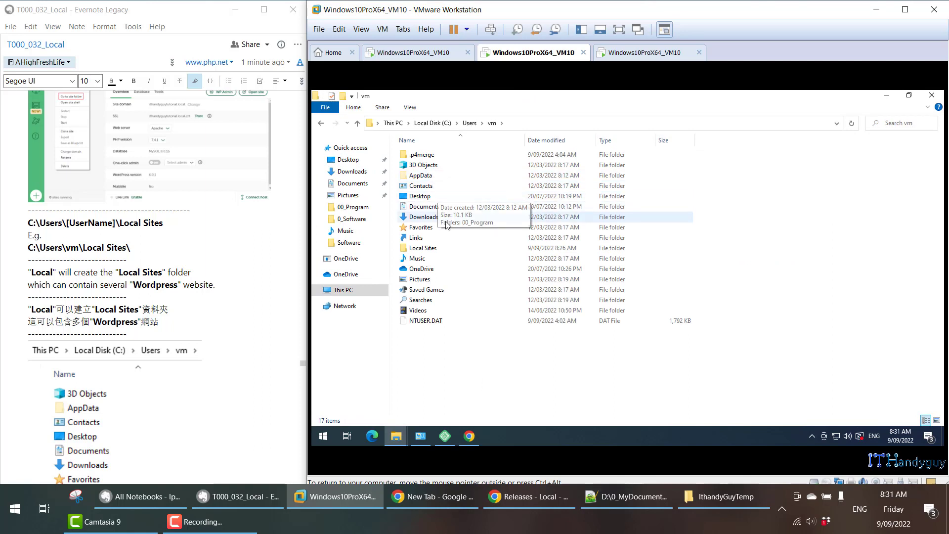
left_click(452, 253)
double_click(452, 252)
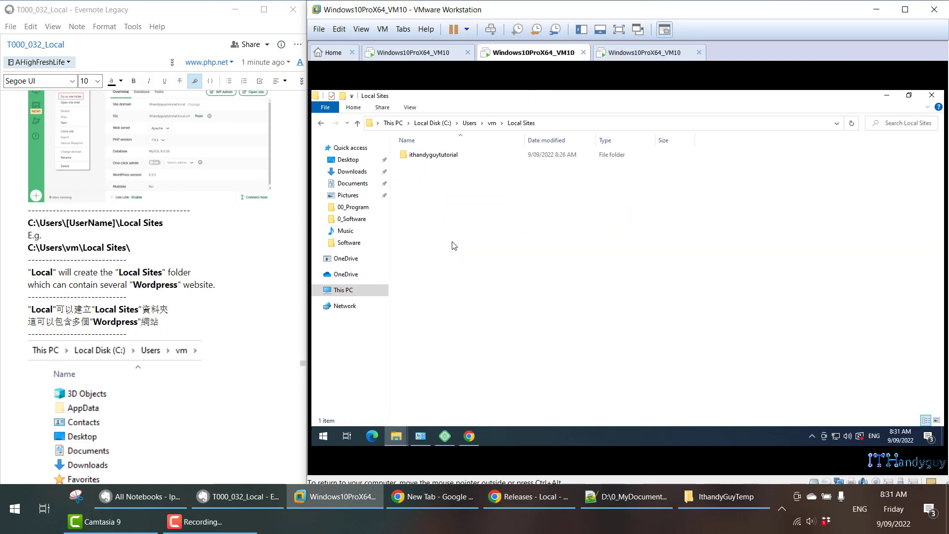
left_click(435, 157)
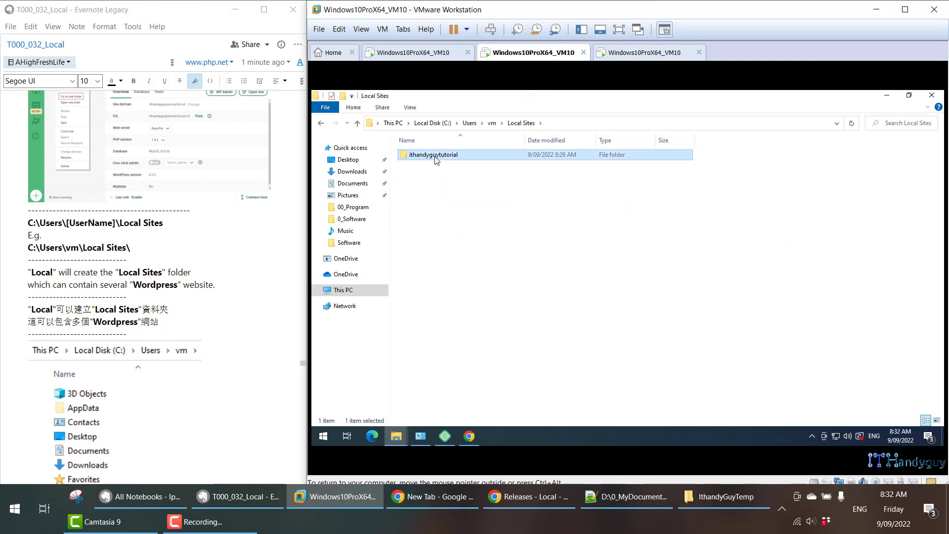
double_click(436, 157)
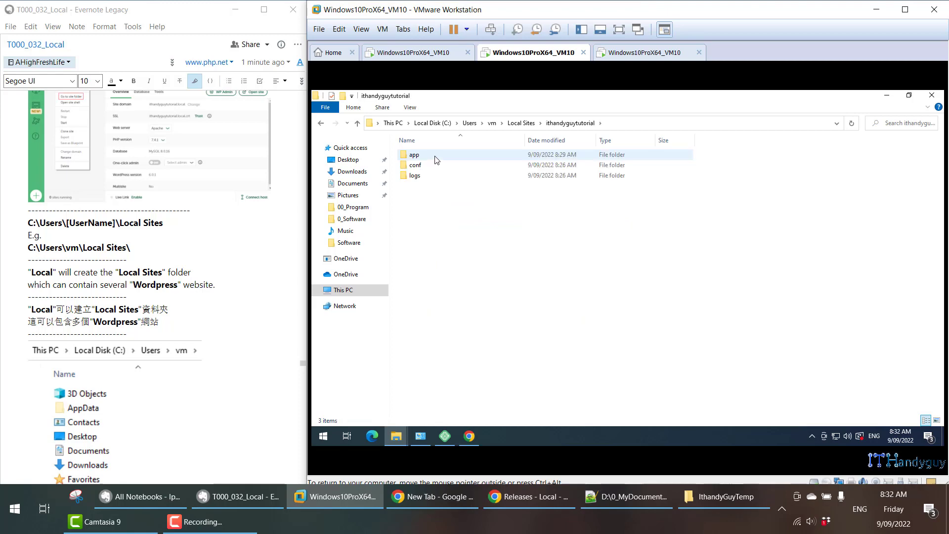
Read the note's site folder paths and look through the apache, mysql and php folders inside the site's conf folder.
scroll(236, 265, "down", 5)
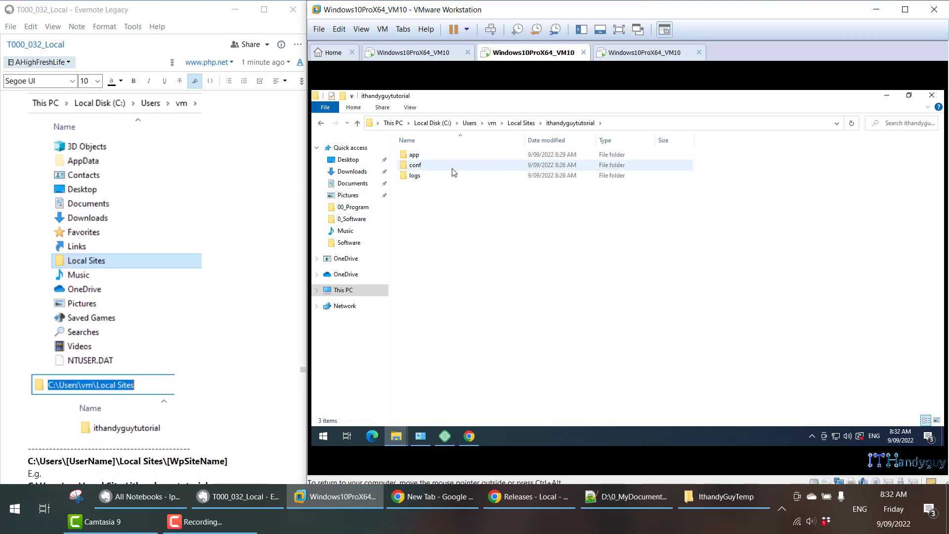
scroll(253, 273, "down", 5)
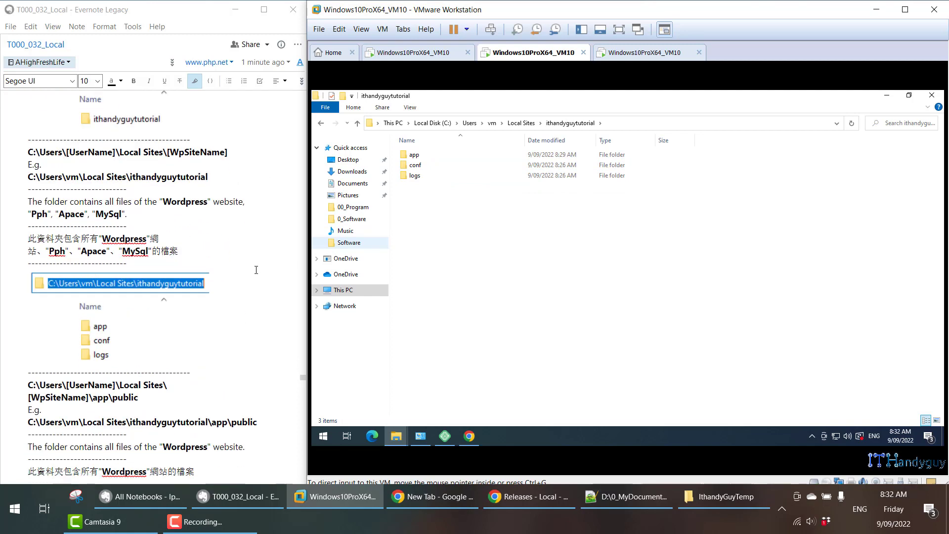
double_click(413, 165)
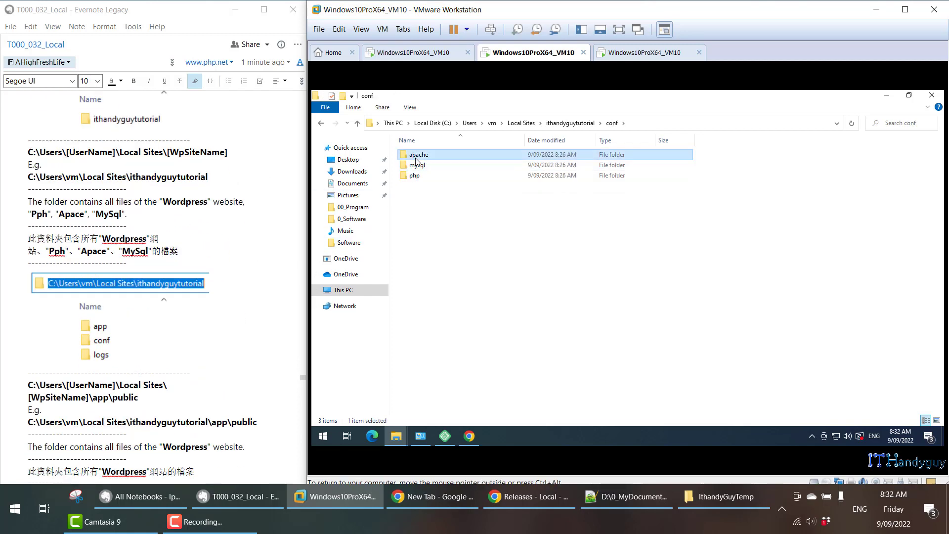
double_click(417, 156)
left_click(357, 123)
left_click(412, 167)
double_click(415, 166)
left_click(356, 123)
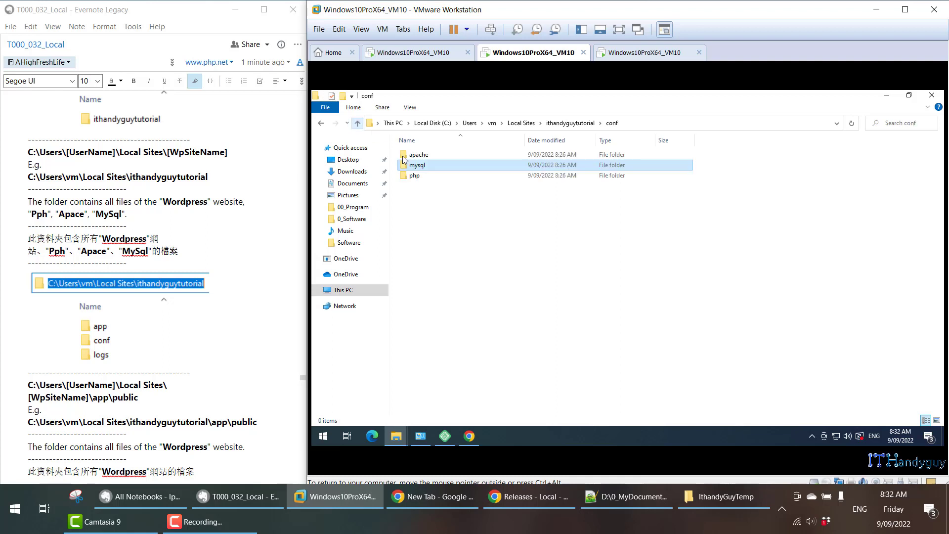
double_click(415, 176)
left_click(357, 123)
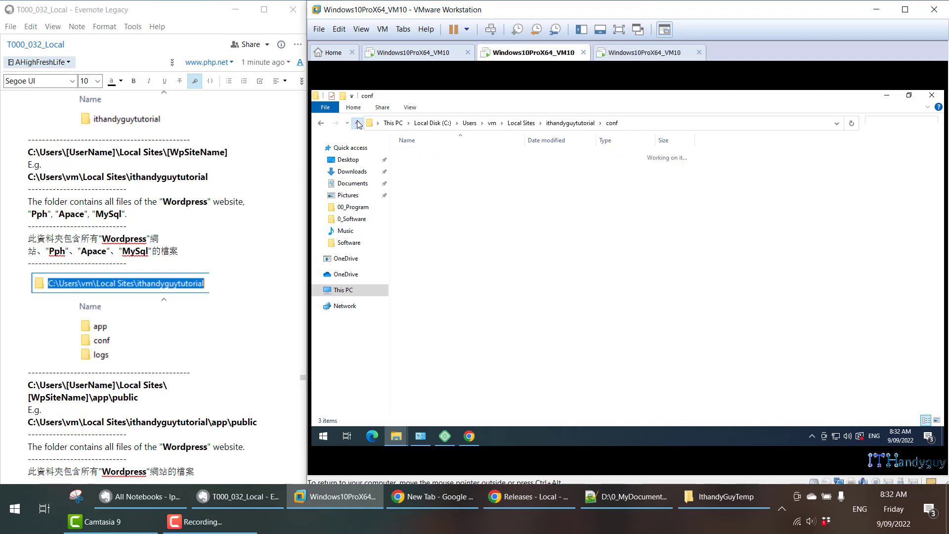
left_click(357, 123)
Look through the apache and php folders inside the site's logs folder and return to the ithandyguytutorial folder.
double_click(413, 176)
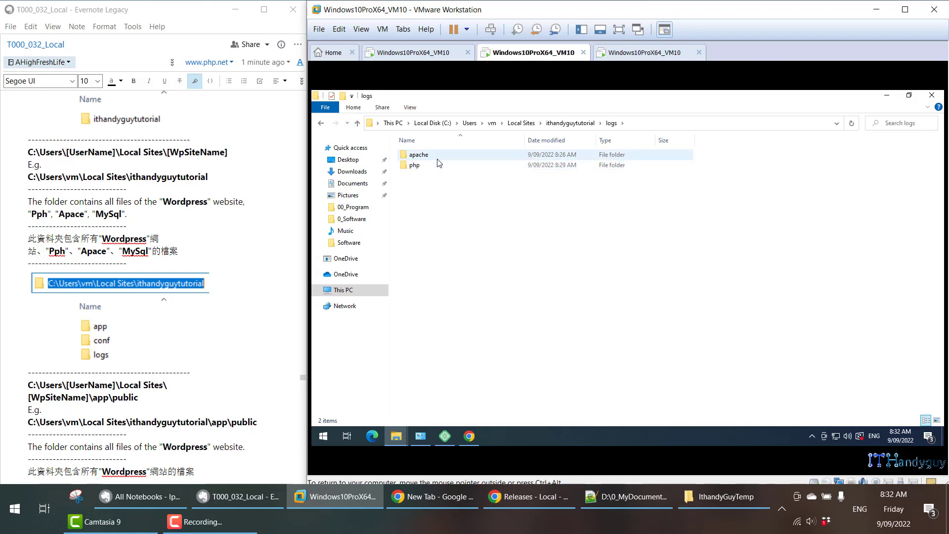
double_click(437, 156)
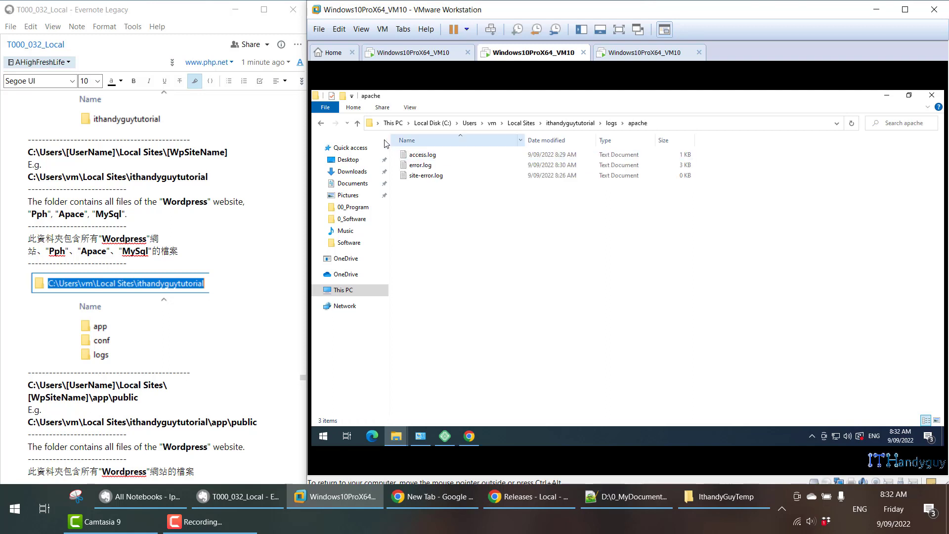
left_click(357, 125)
double_click(416, 165)
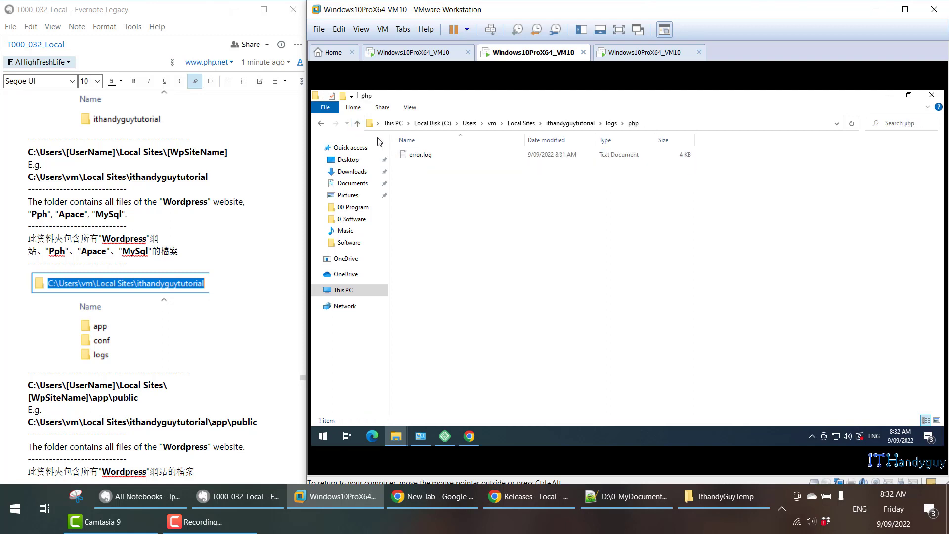
left_click(358, 123)
left_click(358, 124)
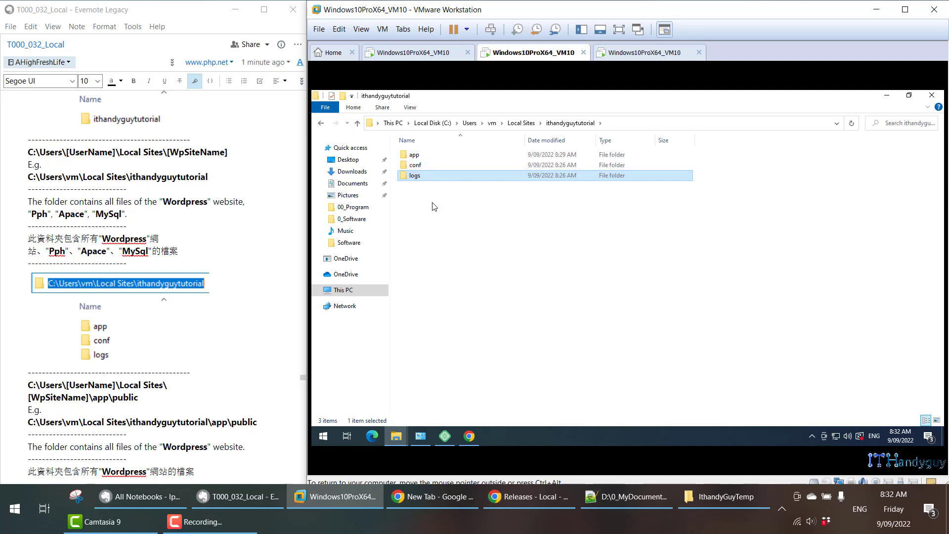
Open the site's app\public folder and look through its WordPress folders and PHP files.
double_click(414, 155)
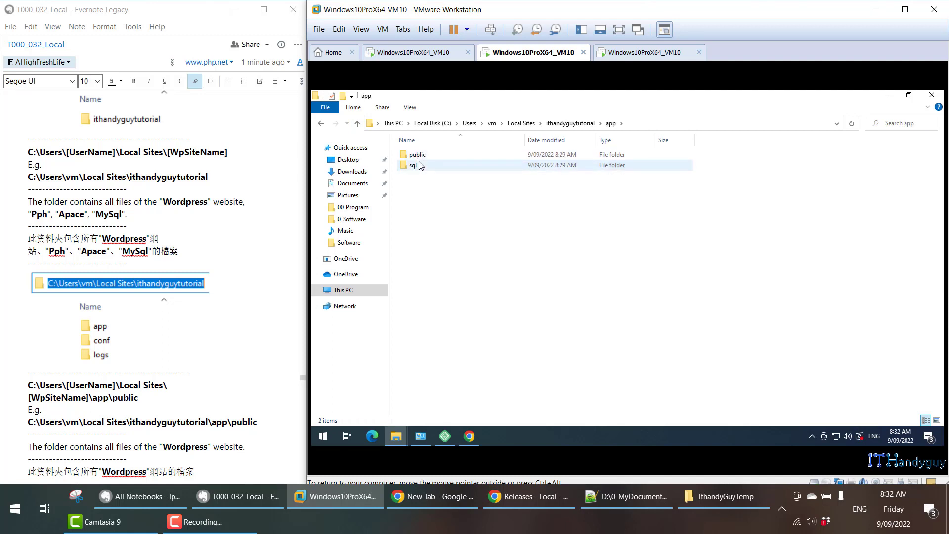
double_click(418, 155)
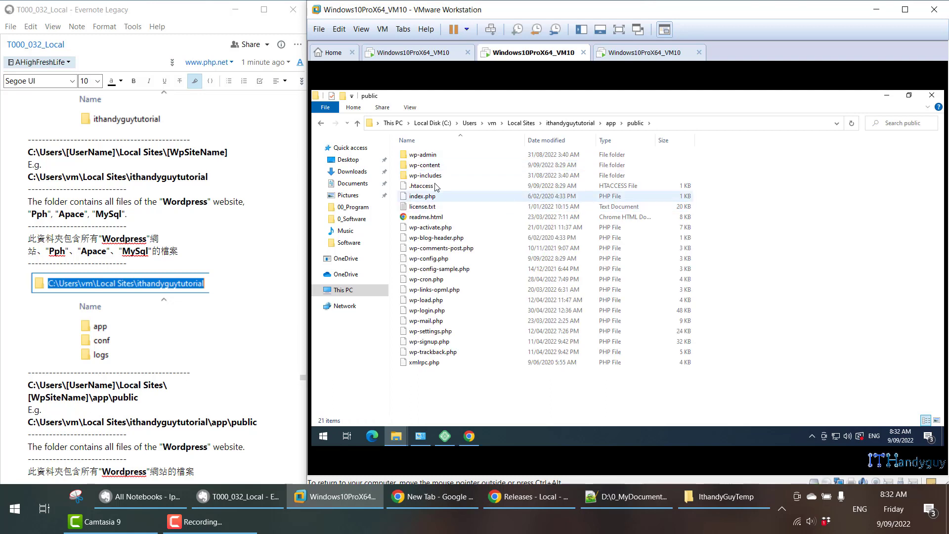
left_click(424, 155)
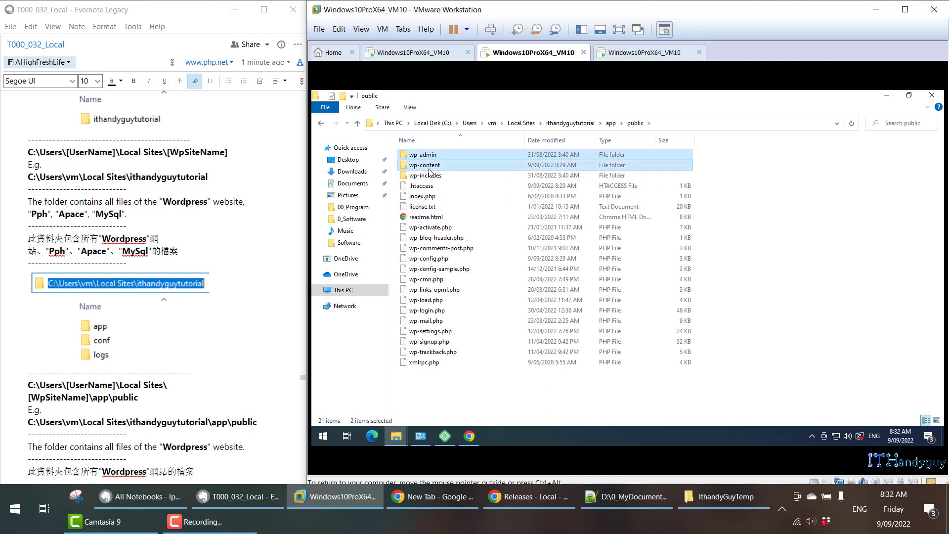
left_click(427, 175, "shift")
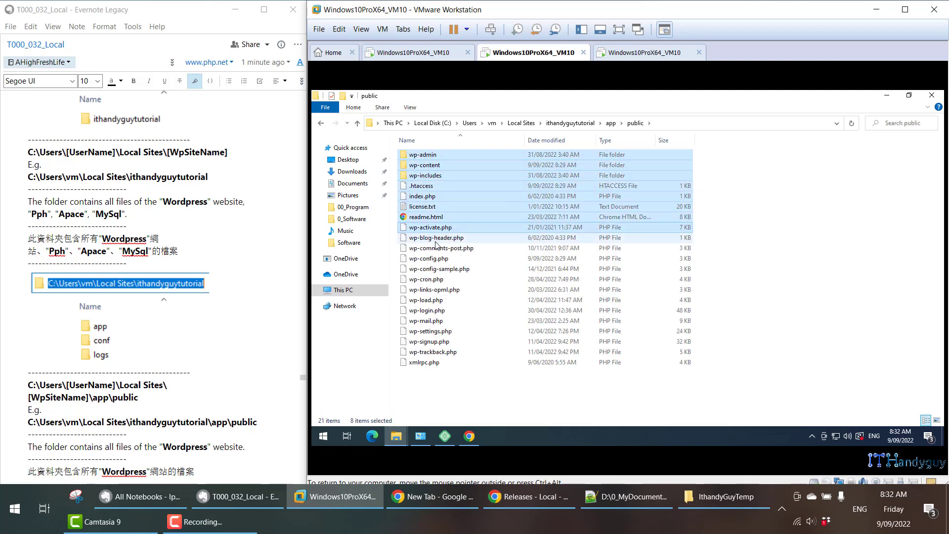
left_click(445, 300)
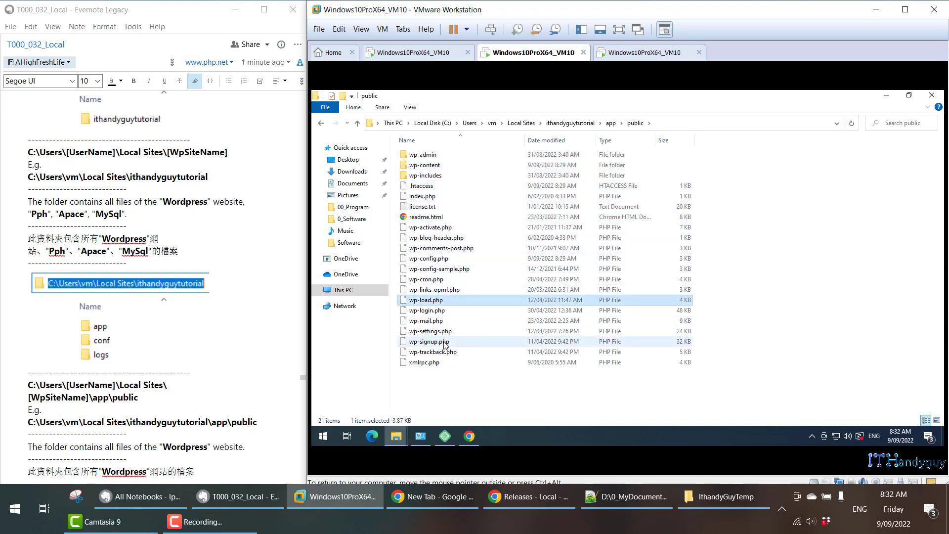
scroll(195, 296, "down", 3)
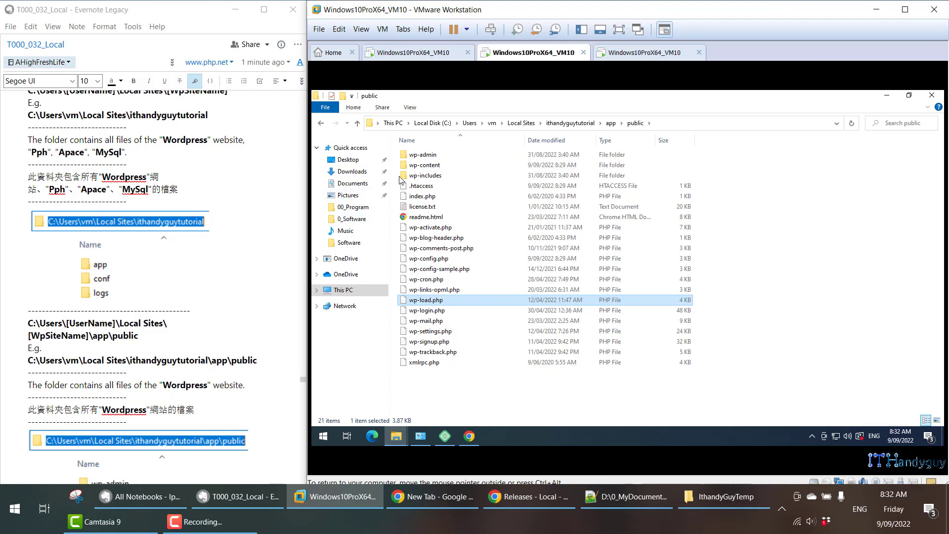
Open the wp-content folder and look inside its plugins and themes folders, returning to wp-content.
double_click(426, 166)
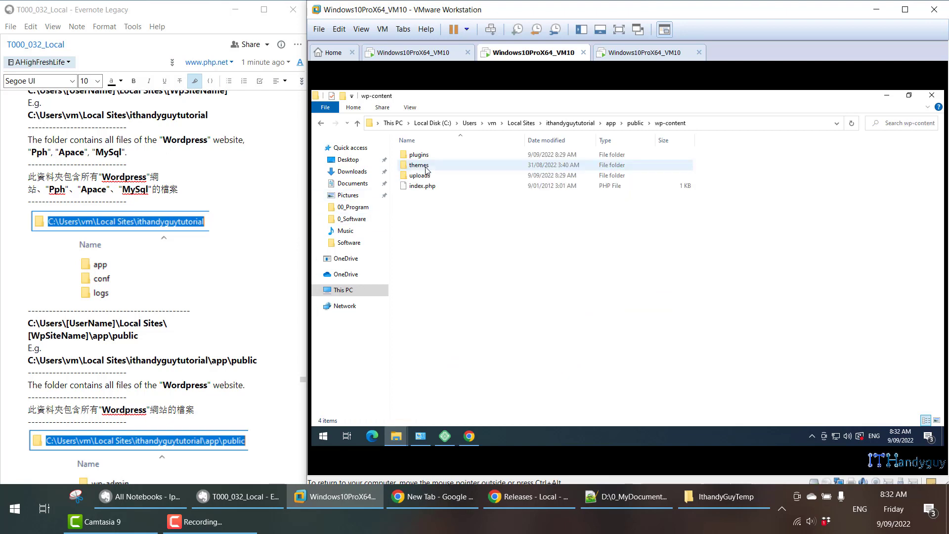
left_click(429, 157)
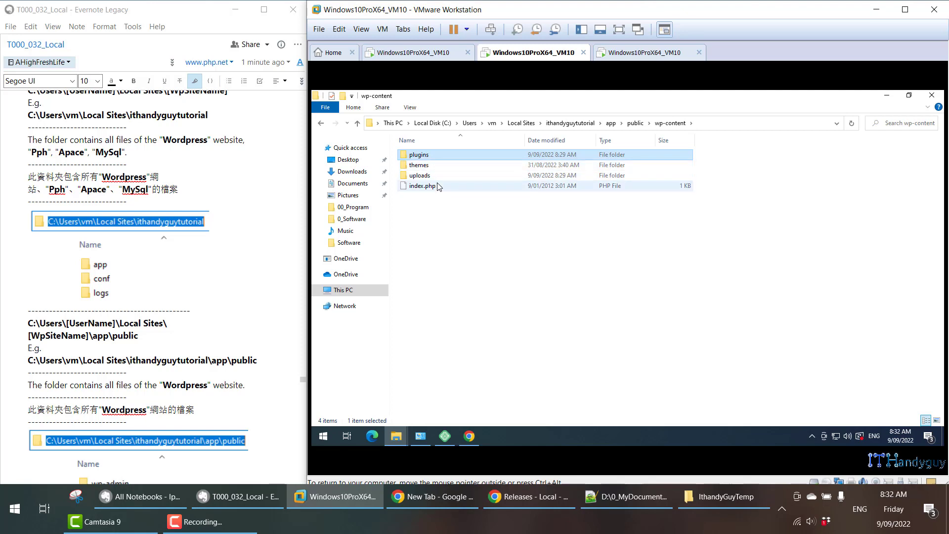
key("Down")
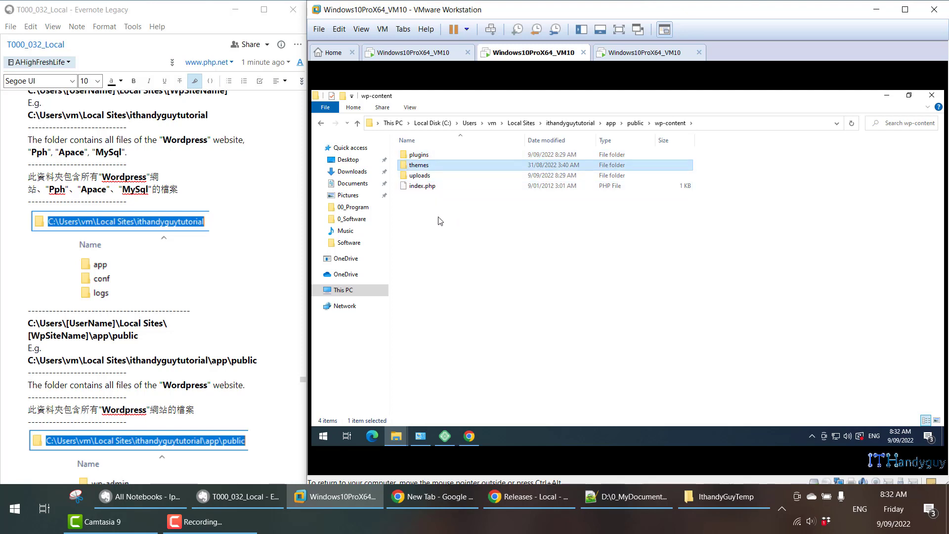
double_click(416, 155)
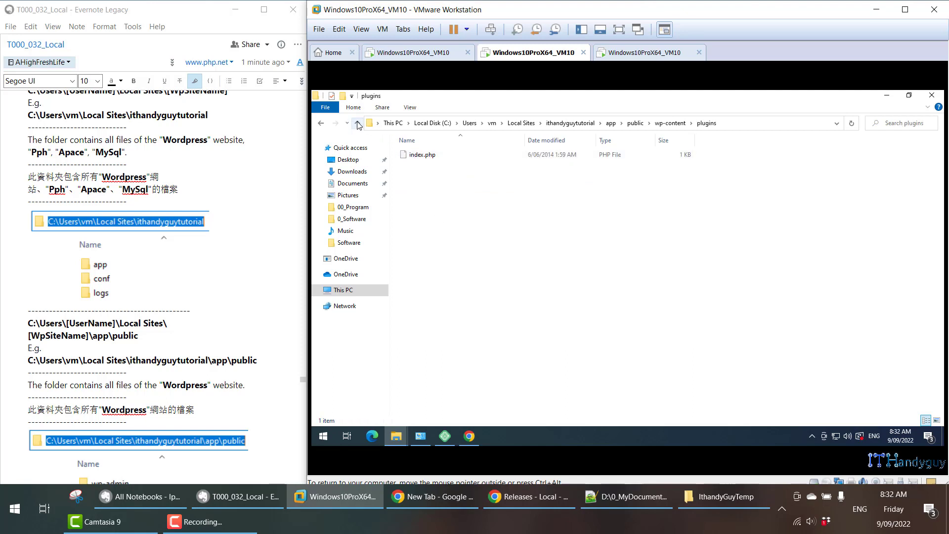
left_click(359, 125)
double_click(413, 167)
left_click(358, 124)
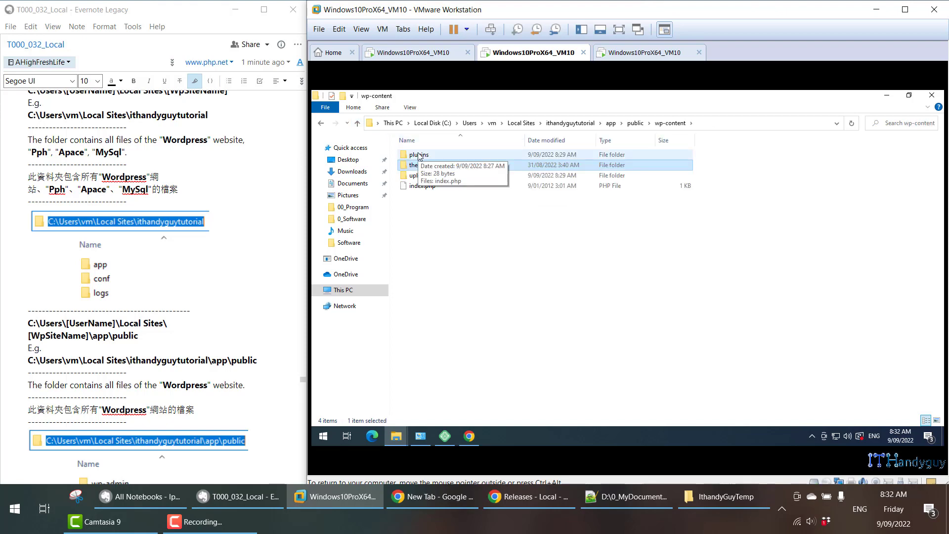
Read the note's wp-content plugins and themes folder paths, marking both folder names, and continue to the Programs section.
scroll(171, 339, "down", 12)
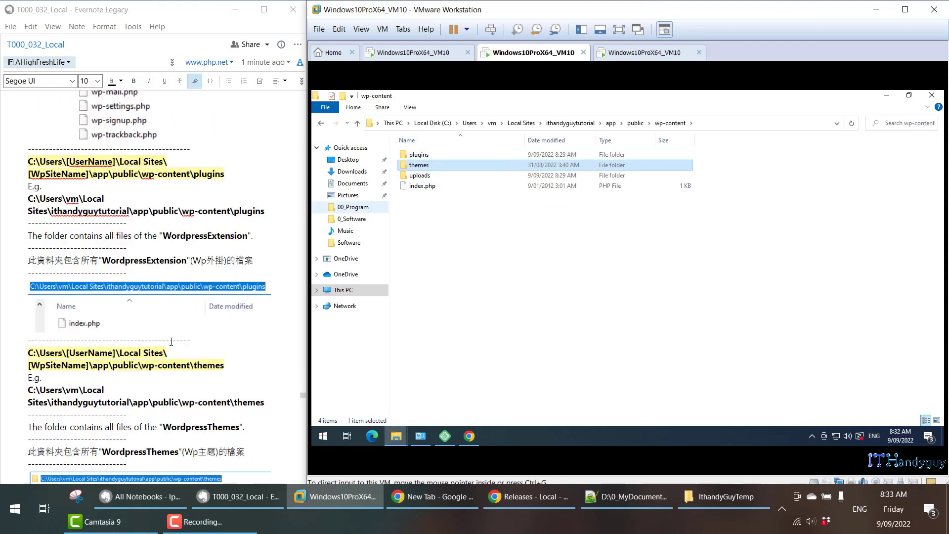
scroll(171, 338, "up", 2)
left_click_drag(188, 115, 231, 116)
left_click_drag(188, 306, 232, 304)
scroll(251, 289, "down", 12)
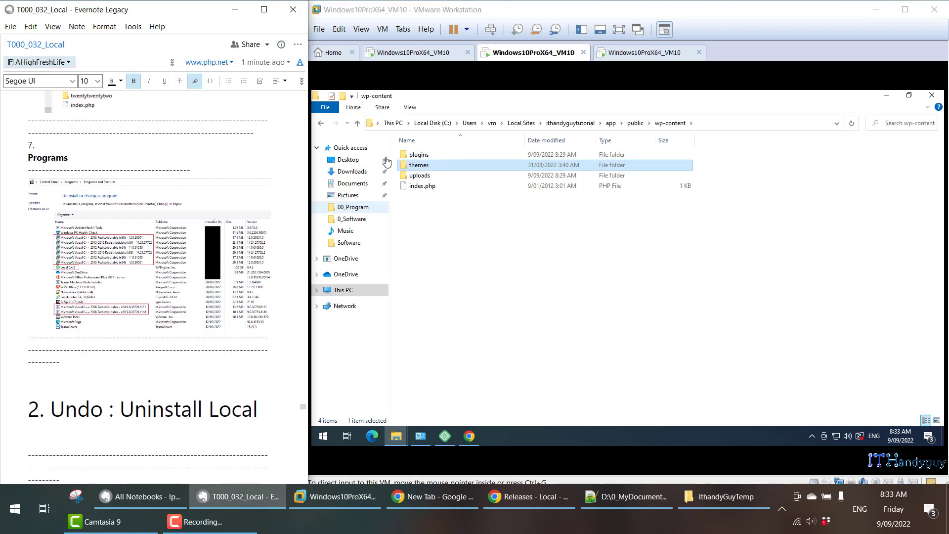
In the virtual machine, open Control Panel's Programs and Features in a maximized window and sort the programs by installation date, newest first.
left_click(363, 124)
left_click(357, 123)
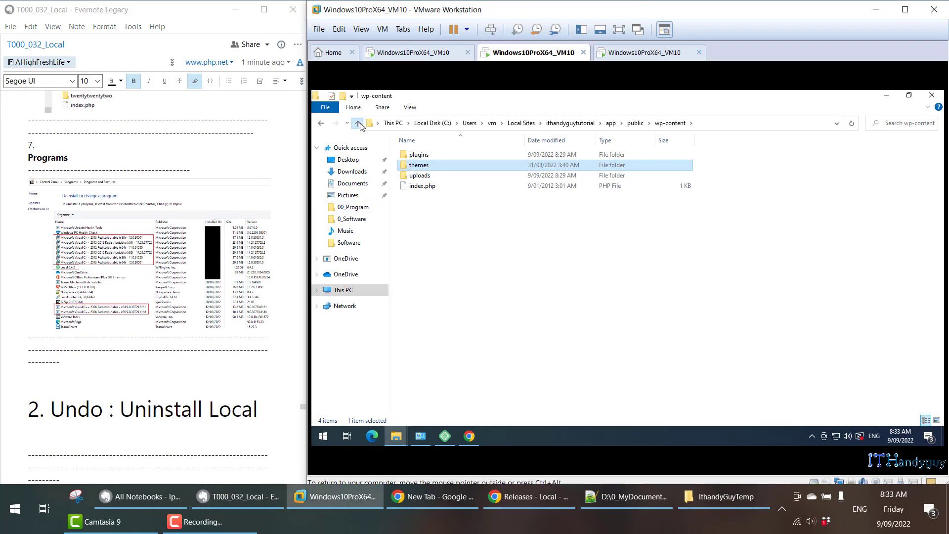
left_click(537, 254)
key("super")
type("con")
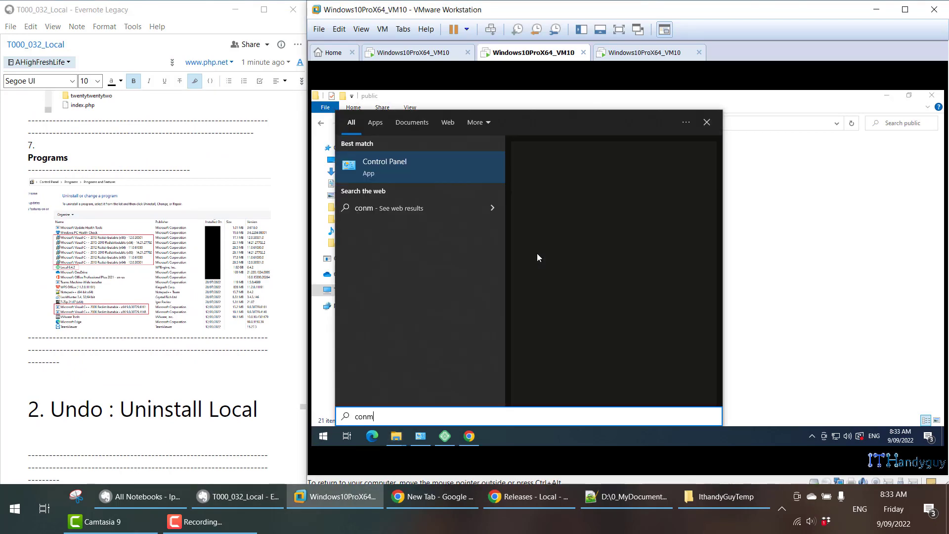
key("Return")
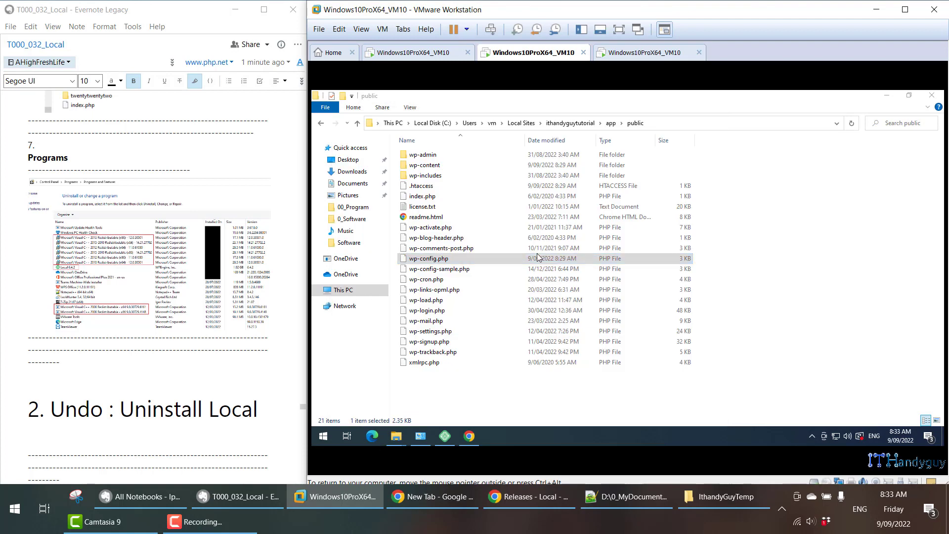
left_click(539, 277)
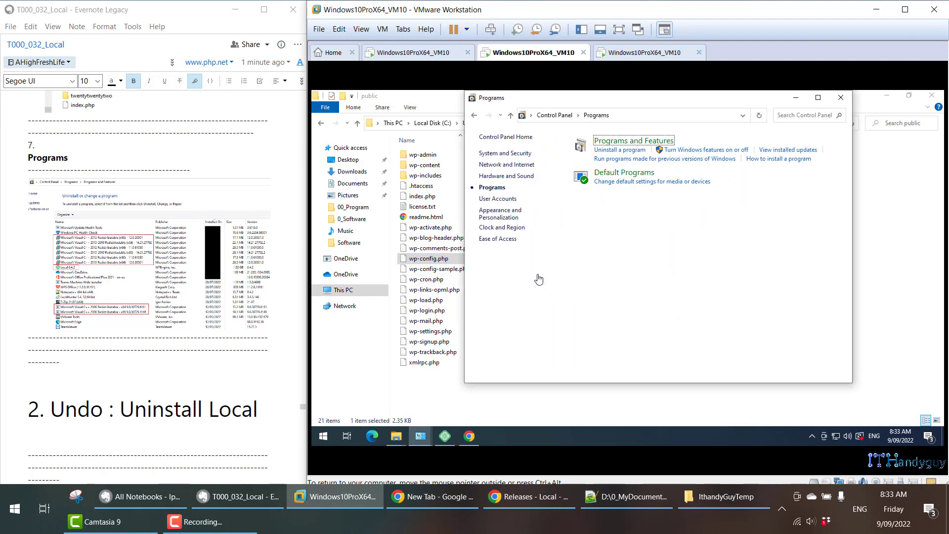
left_click(818, 97)
left_click(684, 188)
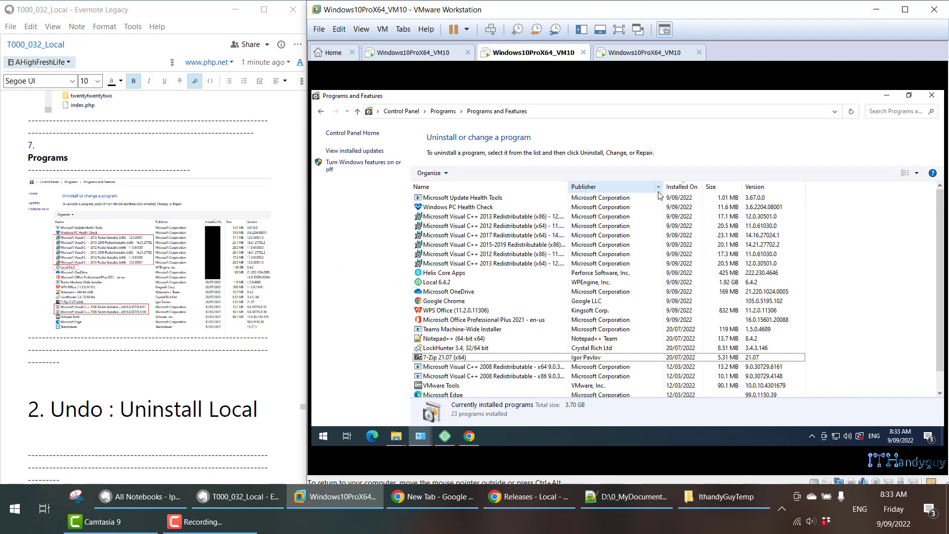
Examine the Microsoft Visual C++ 2012, 2013, 2017 and 2015-2019 Redistributable entries and the Local 6.4.2 entry in the program list.
left_click(512, 219)
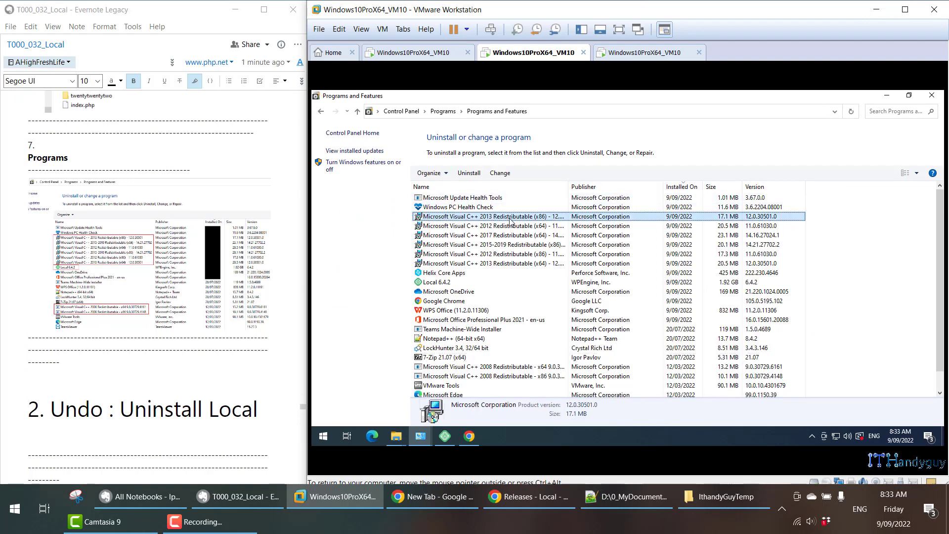
left_click(512, 263)
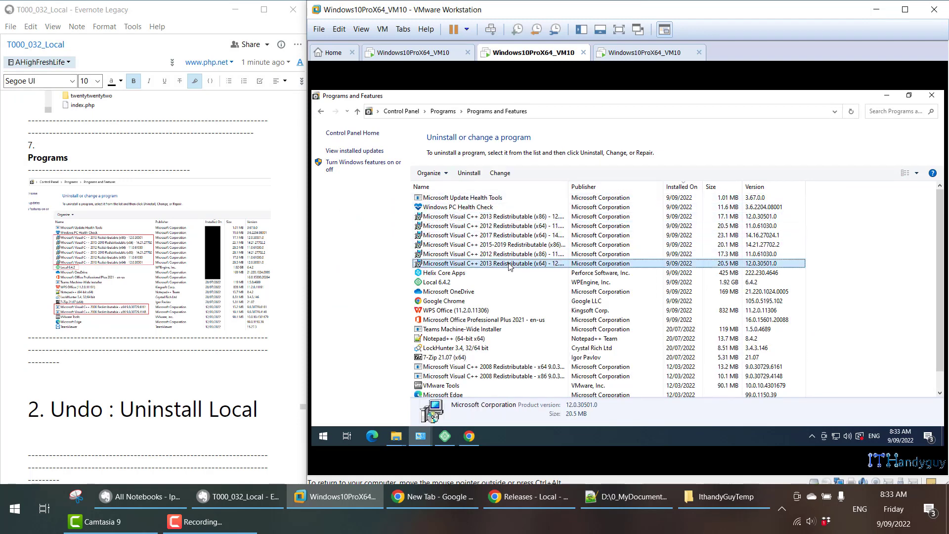
left_click(493, 218)
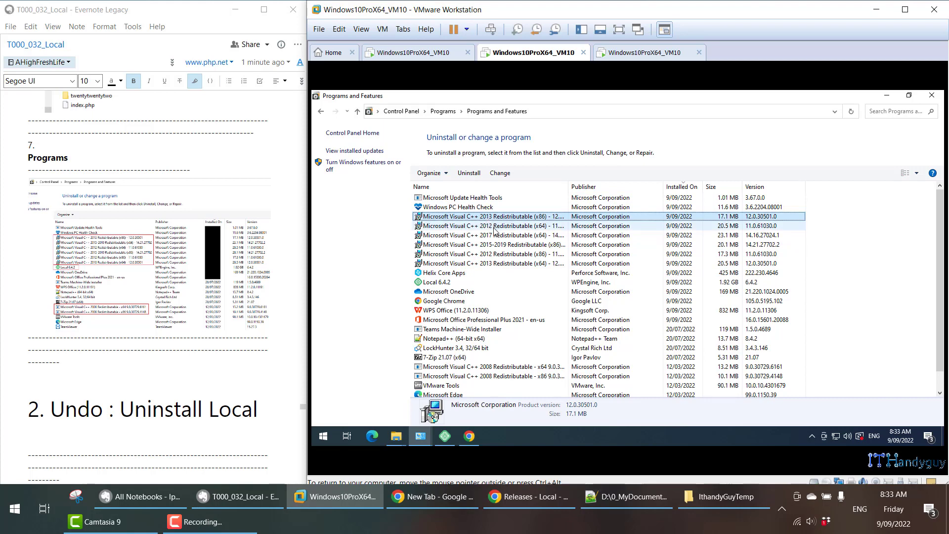
left_click(494, 226)
left_click(495, 236)
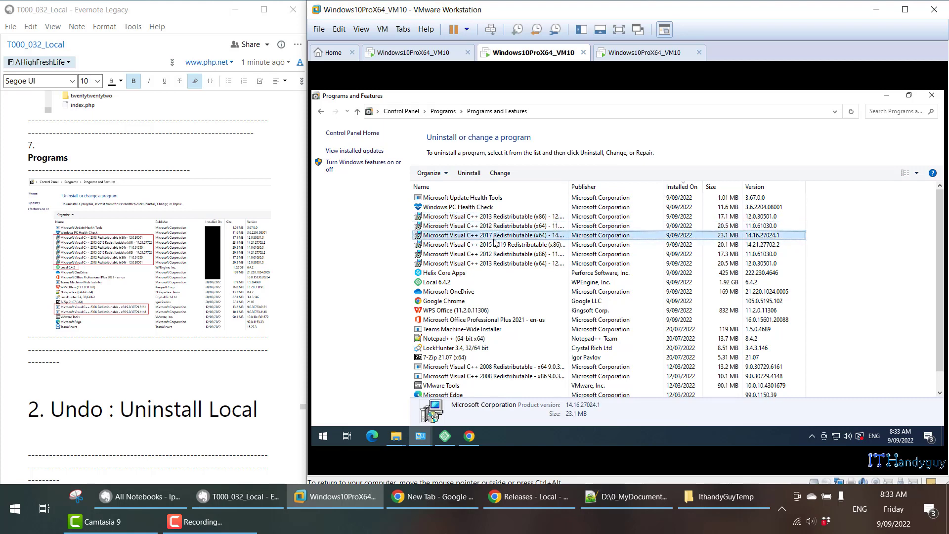
left_click(495, 245)
left_click(496, 255)
left_click(498, 264)
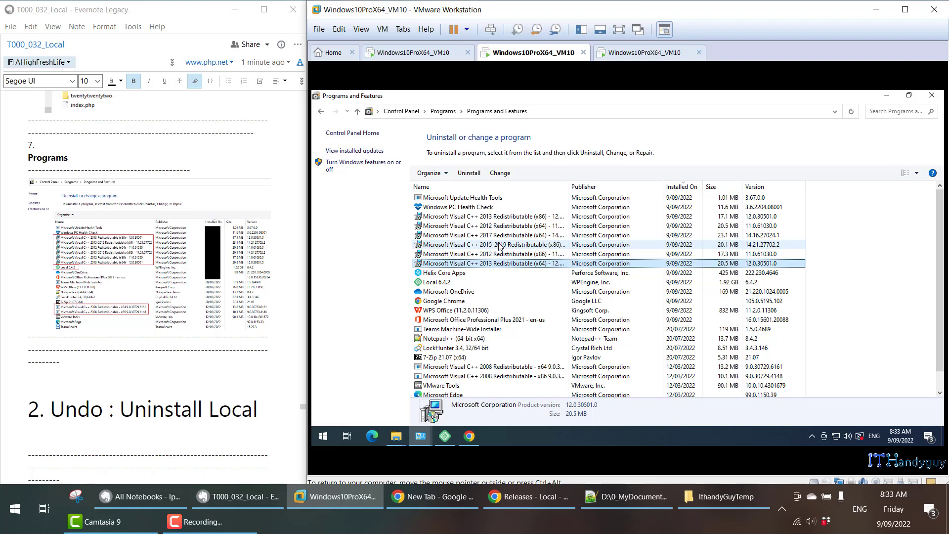
left_click(501, 245)
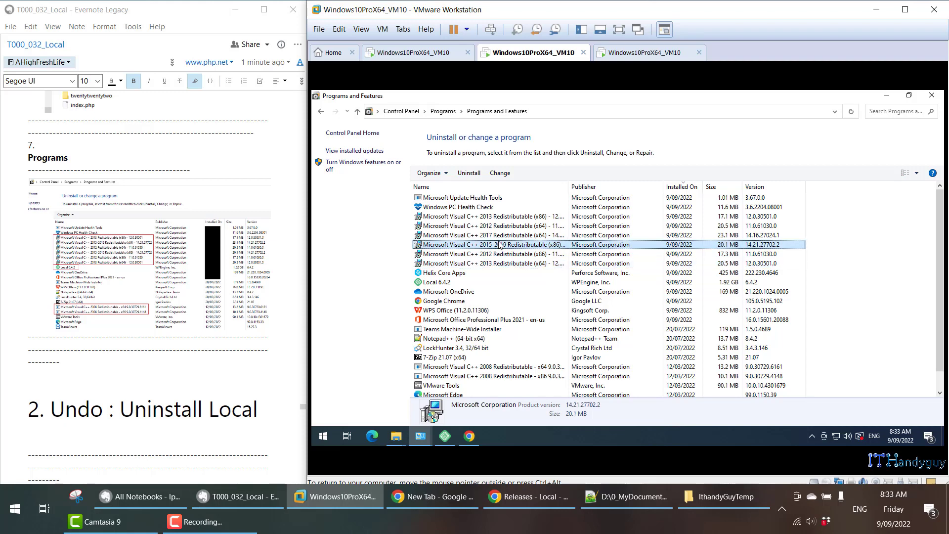
left_click(498, 236)
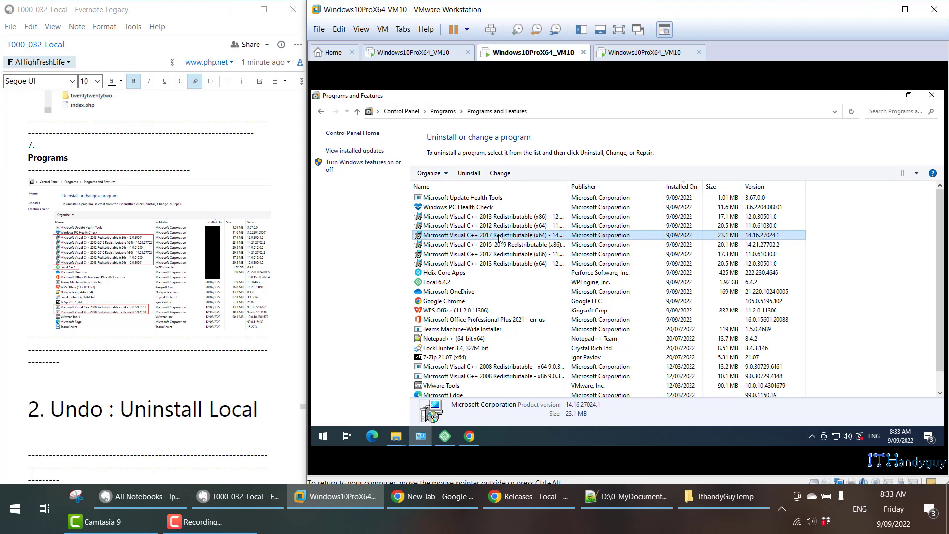
left_click(463, 283)
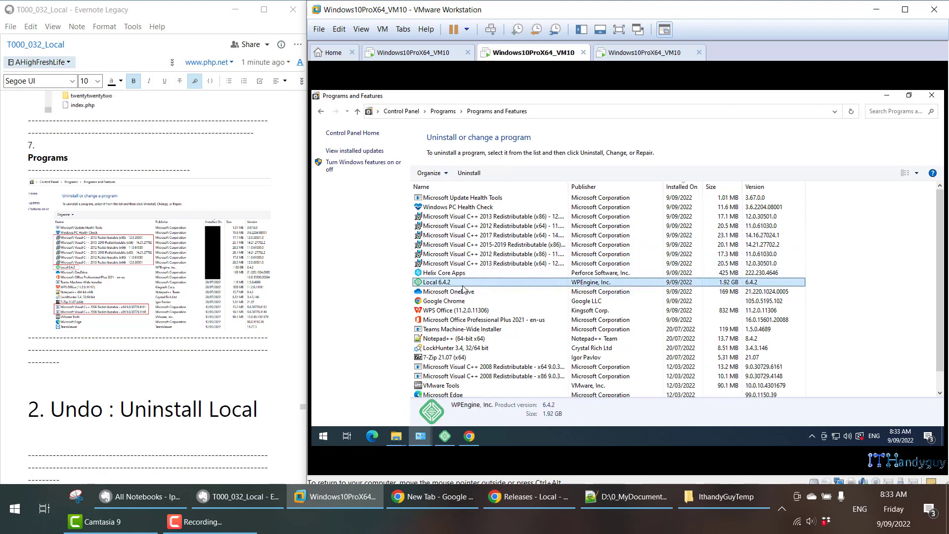